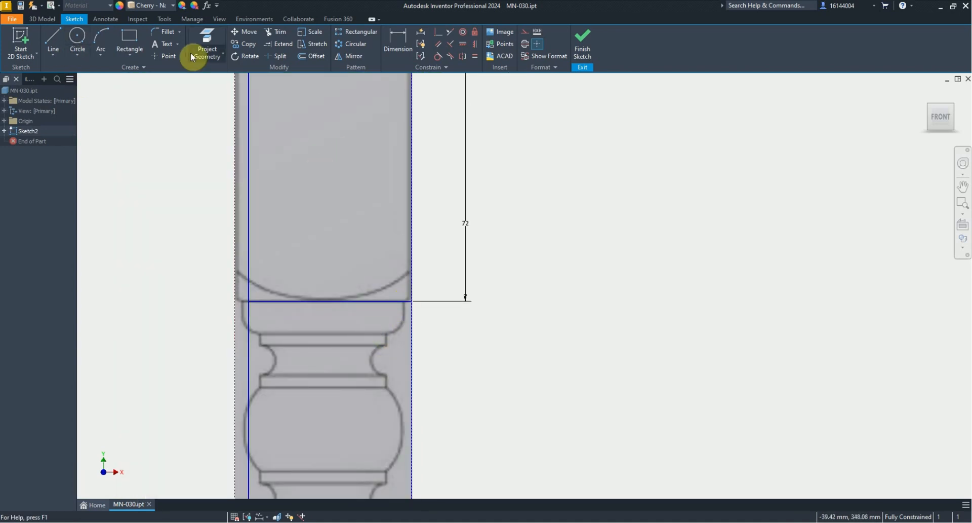
Step: Trace the first turned edge below the square block: a vertical line about 4.9 mm long, a tangent arc and a short vertical line
scroll(373, 321, "down", 3)
scroll(402, 206, "up", 8)
left_click(406, 176)
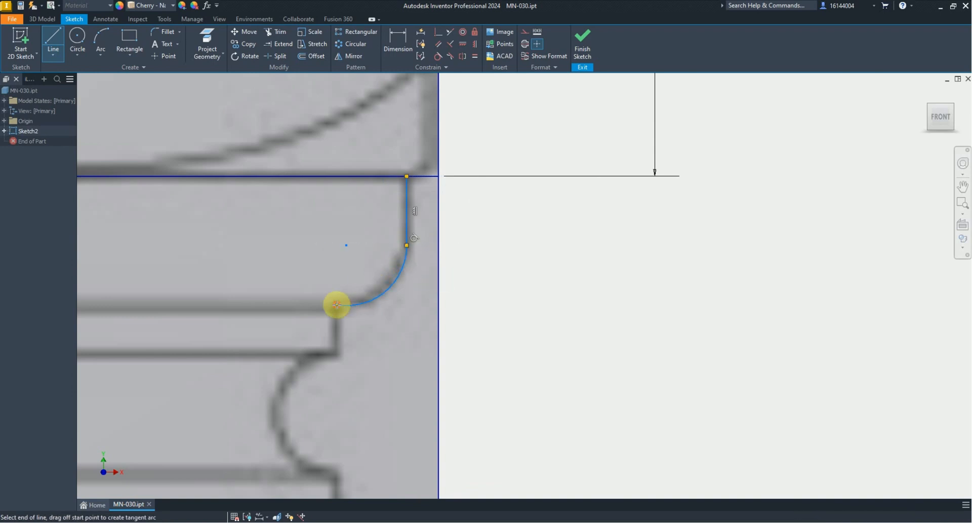
right_click(363, 358)
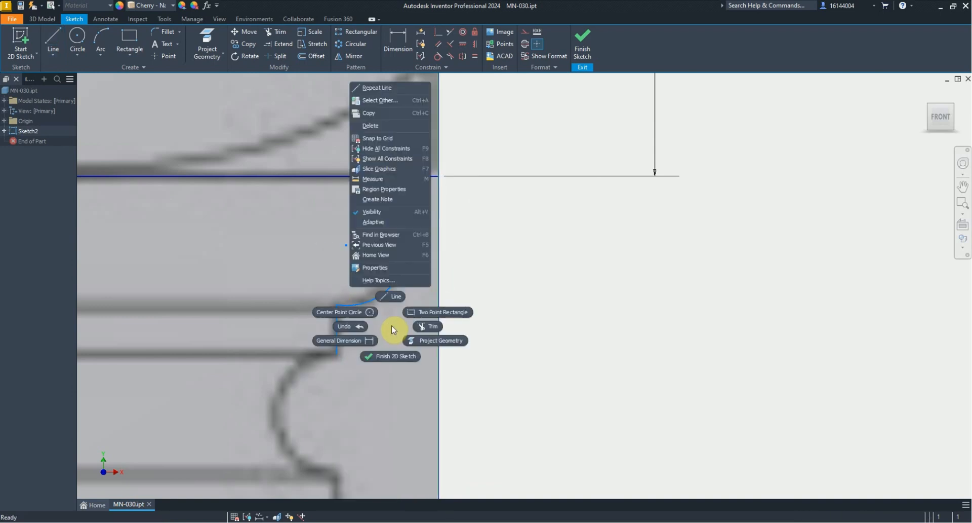
Step: Trace the upper cove of the leg with a three-point arc of about 4.2 mm radius
left_click(101, 43)
left_click(336, 357)
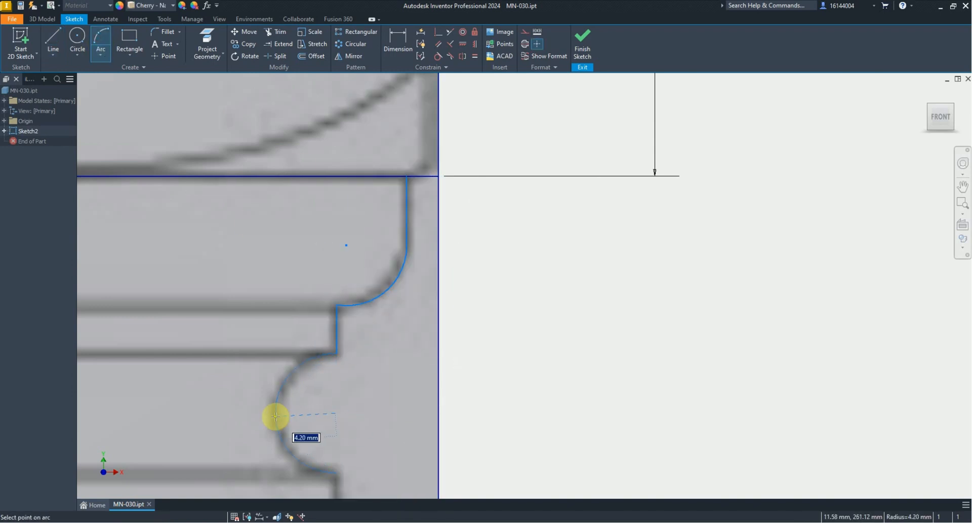
left_click(275, 416)
scroll(339, 383, "down", 2)
middle_click_drag(366, 418, 388, 349)
Step: Draw the short vertical edge between the upper cove and the large bulge
right_click(390, 322)
left_click(351, 344)
left_click(381, 304)
middle_click_drag(373, 395, 419, 212)
left_click(381, 336)
Step: Trace the large bulge below the upper cove with a three-point arc of about 17.8 mm radius
right_click(433, 222)
left_click(400, 213)
left_click(420, 213)
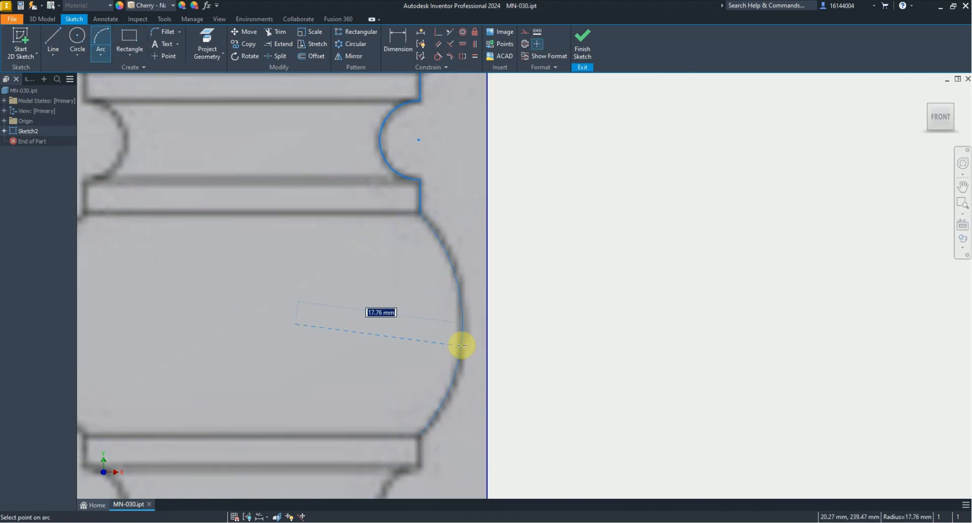
left_click(462, 344)
scroll(382, 319, "up", 2)
scroll(456, 291, "down", 4)
Step: Draw the short vertical edge below the bulge and trace the lower cove with an arc spanning about 8.9 mm
right_click(460, 289)
left_click(412, 319)
left_click(418, 245)
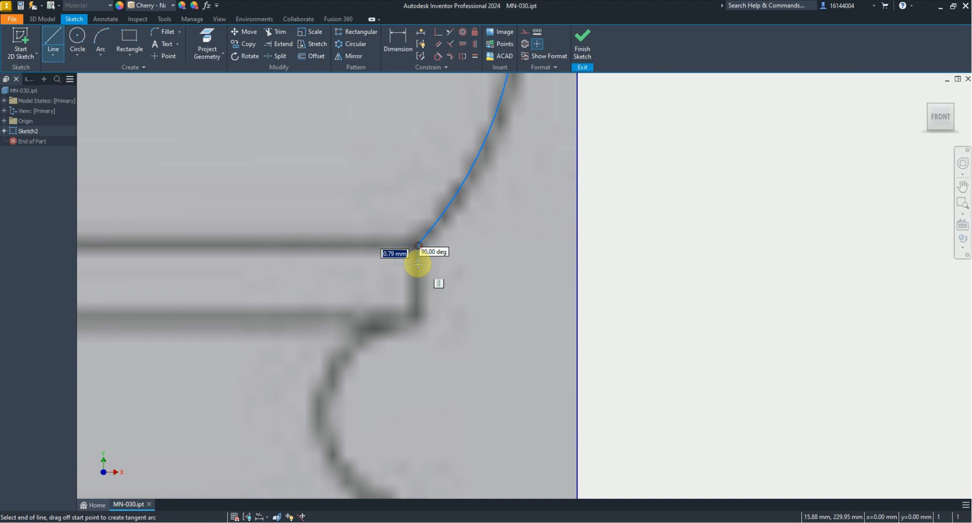
left_click(418, 314)
middle_click_drag(417, 313, 396, 233)
left_click(101, 41)
left_click(396, 233)
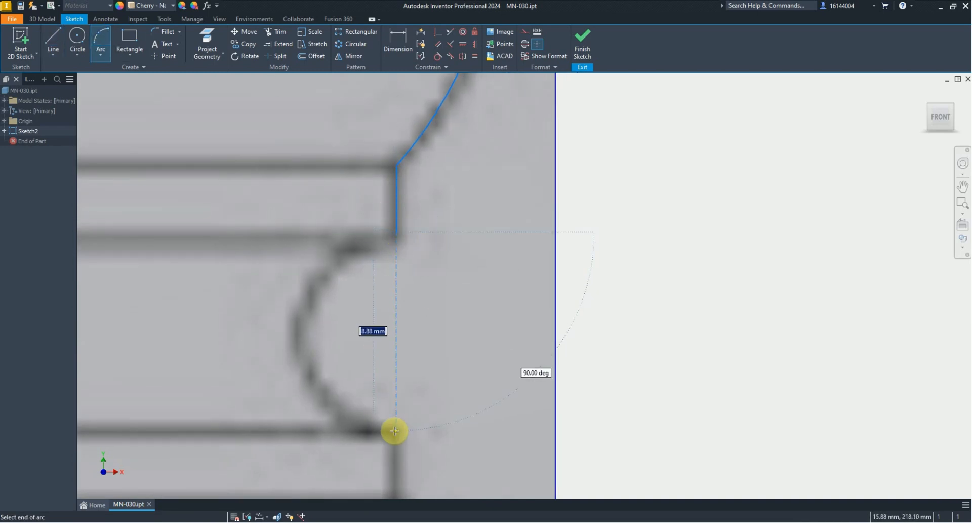
middle_click_drag(448, 393, 464, 216)
Step: Draw the short vertical edge between the lower cove and the fluted section's rounded shoulder
key("l")
left_click(412, 253)
left_click(421, 326)
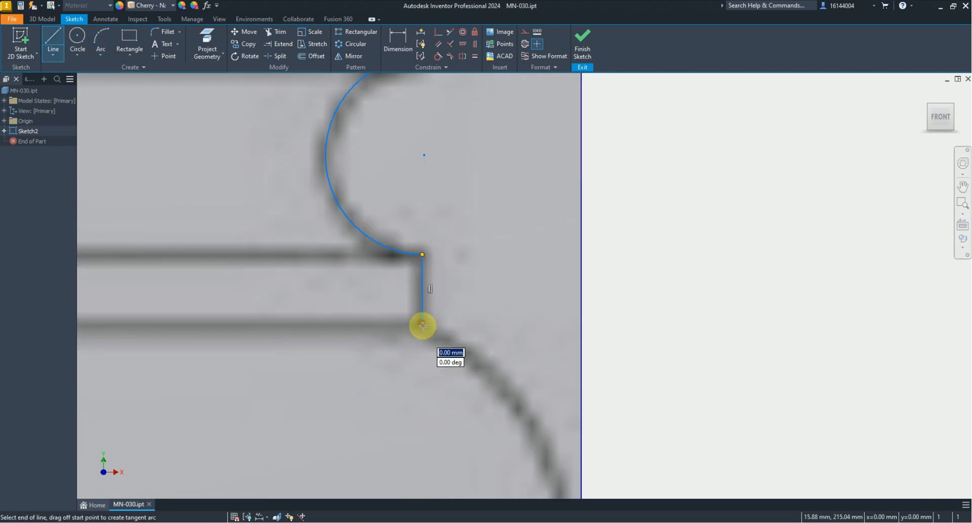
scroll(420, 325, "down", 4)
scroll(456, 276, "up", 2)
Step: Trace the rounded shoulder above the fluted section with a three-point arc
left_click(101, 40)
left_click(372, 182)
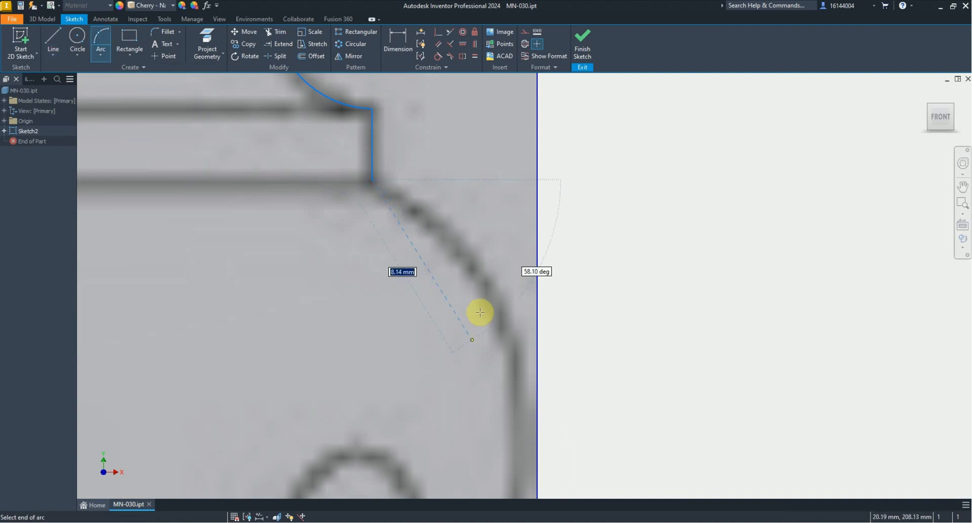
scroll(517, 387, "up", 2)
middle_click_drag(522, 407, 504, 366)
left_click(498, 336)
left_click(476, 276)
Step: Draw the long tapered line from the shoulder arc down to the narrow end of the fluted section
middle_click_drag(472, 332, 451, 202)
key("l")
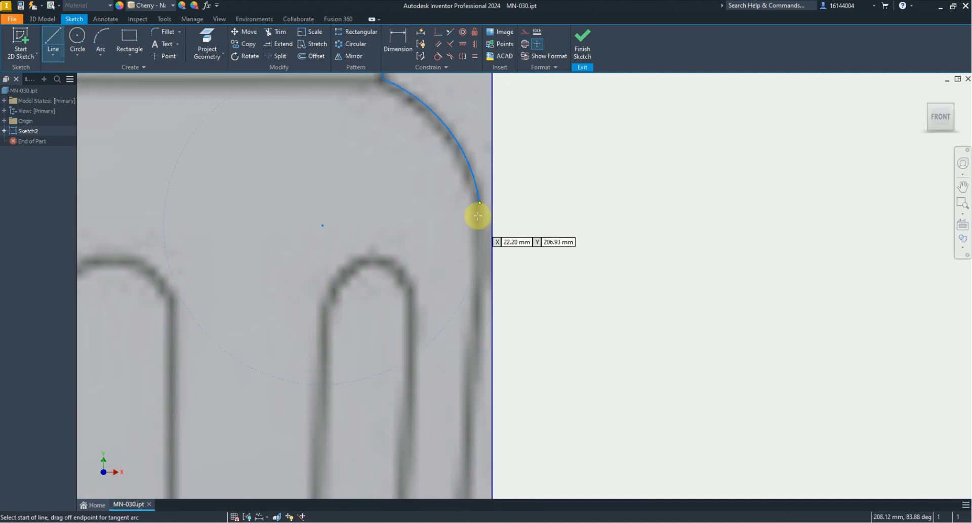
left_click(477, 207)
scroll(471, 232, "up", 2)
scroll(470, 238, "up", 3)
scroll(454, 337, "down", 4)
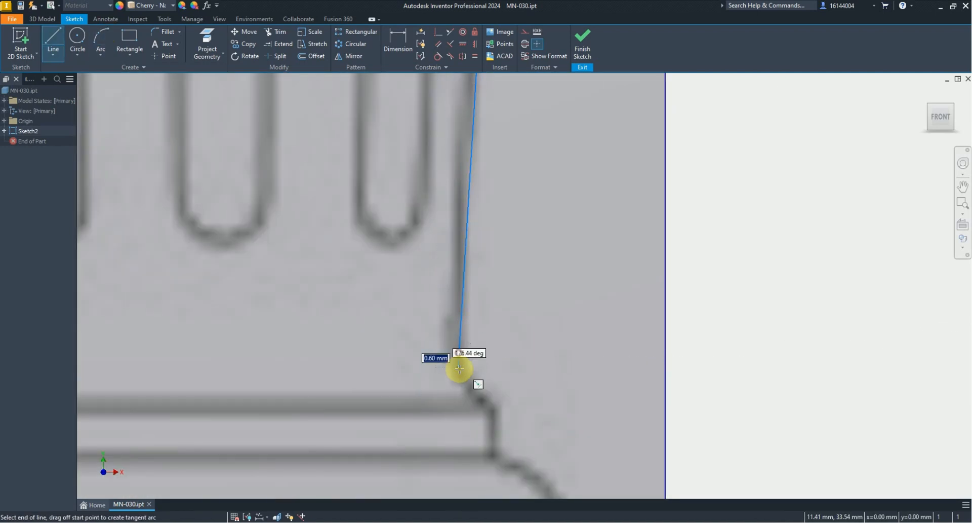
Step: Trace the small flare below the taper with an arc of about 3.8 mm radius and add the short vertical edge under it
key("a")
left_click(458, 353)
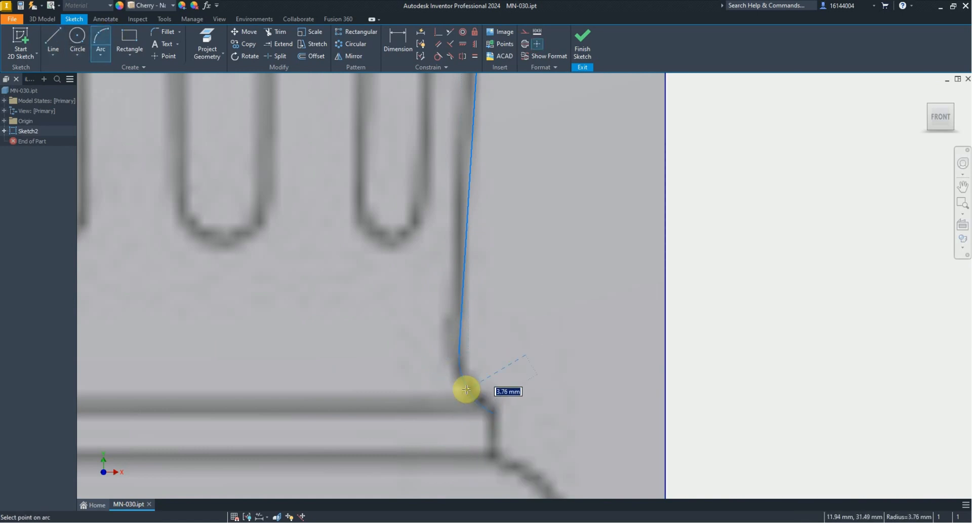
left_click(466, 389)
middle_click_drag(513, 432, 462, 338)
key("l")
left_click(444, 320)
left_click(442, 359)
middle_click_drag(474, 408, 456, 256)
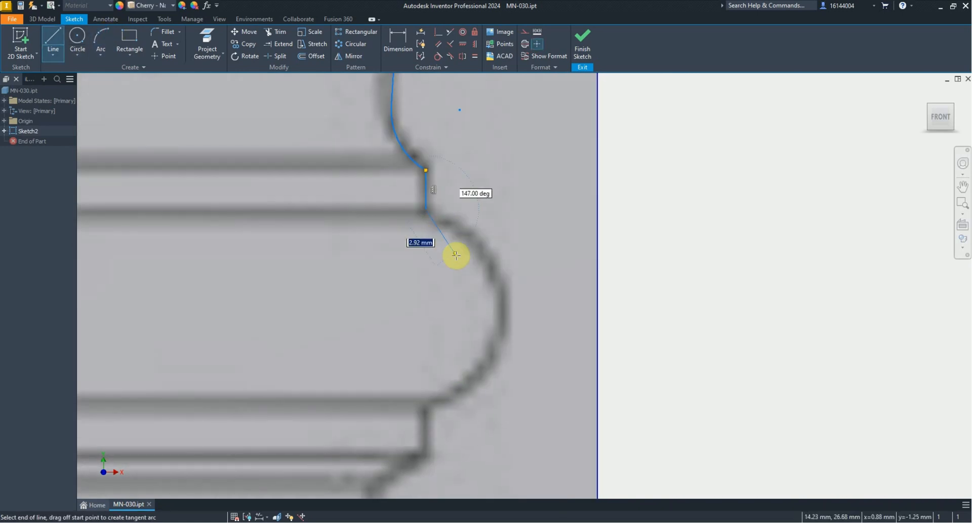
Step: Trace the rounded bead near the foot with a three-point arc
key("a")
left_click(425, 208)
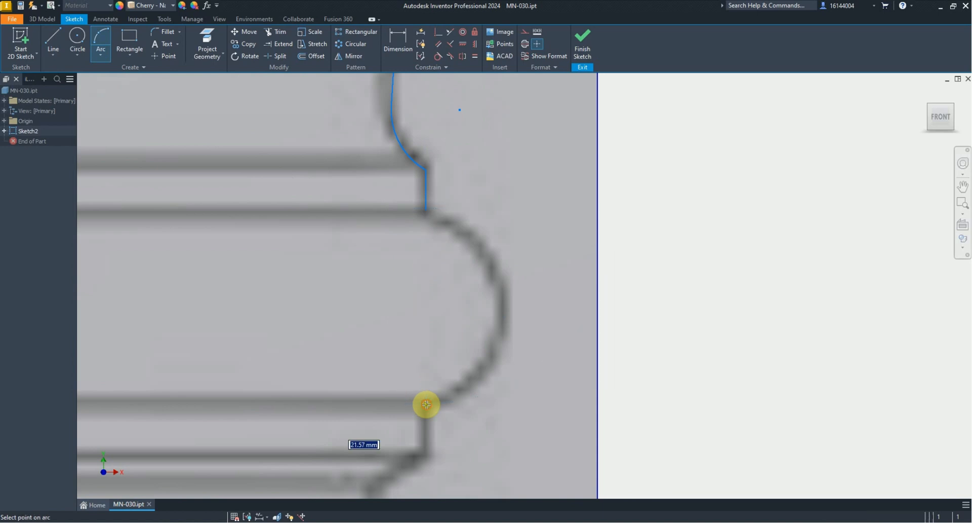
left_click(426, 404)
Step: Draw the foot outline below the bead: a short vertical edge, a slanted edge and a tapered edge down to the base line
middle_click_drag(446, 352, 445, 263)
key("l")
left_click(426, 317)
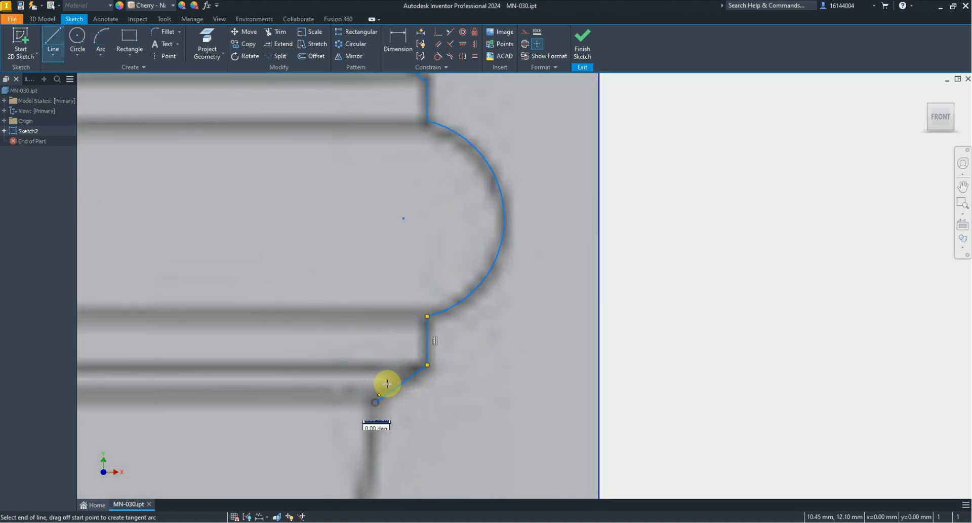
left_click(388, 383)
middle_click_drag(355, 493, 441, 289)
left_click(435, 393)
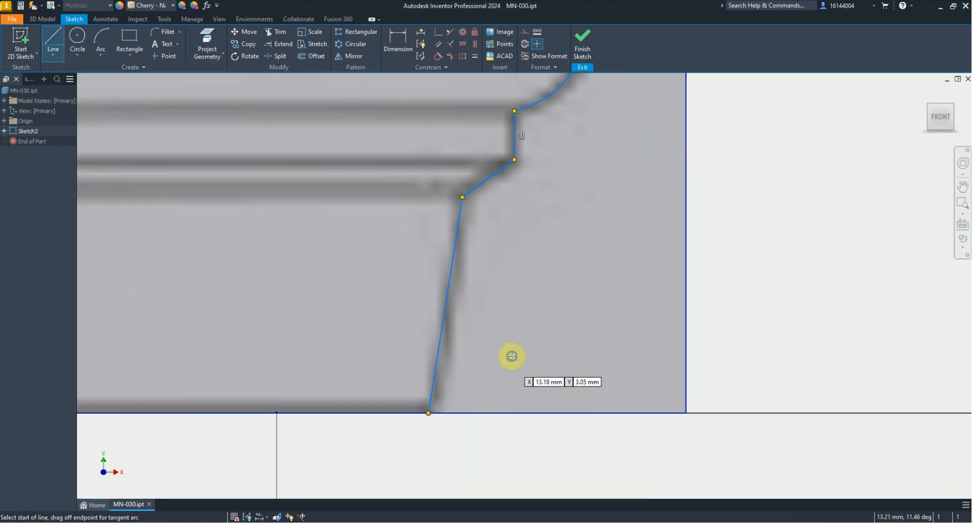
key("Escape")
Step: Constrain the shoulder arc tangent to the long tapered line of the fluted section
scroll(456, 403, "down", 5)
scroll(400, 250, "up", 5)
middle_click_drag(399, 247, 396, 324)
left_click(439, 56)
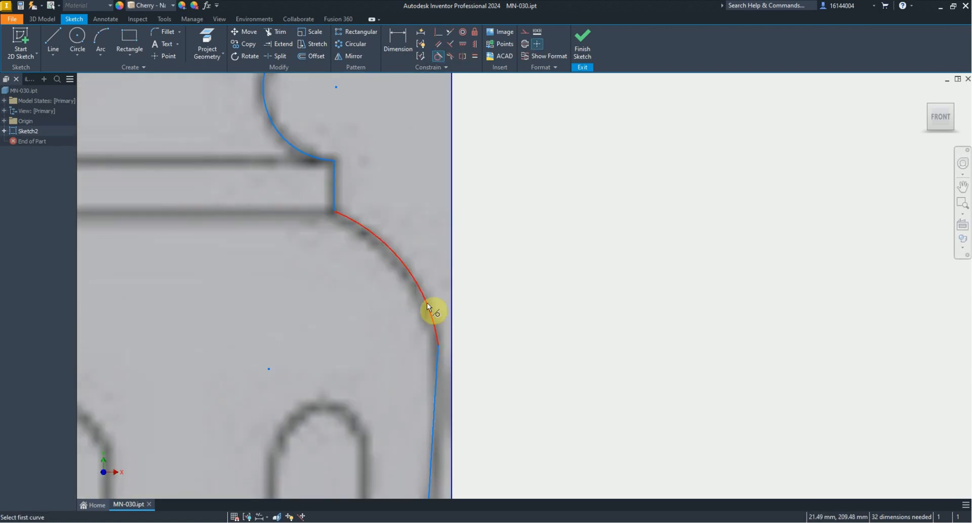
left_click(429, 307)
left_click(436, 360)
scroll(380, 299, "down", 5)
scroll(376, 489, "up", 4)
middle_click_drag(376, 489, 374, 319)
scroll(352, 405, "down", 5)
scroll(359, 214, "up", 6)
right_click(420, 230)
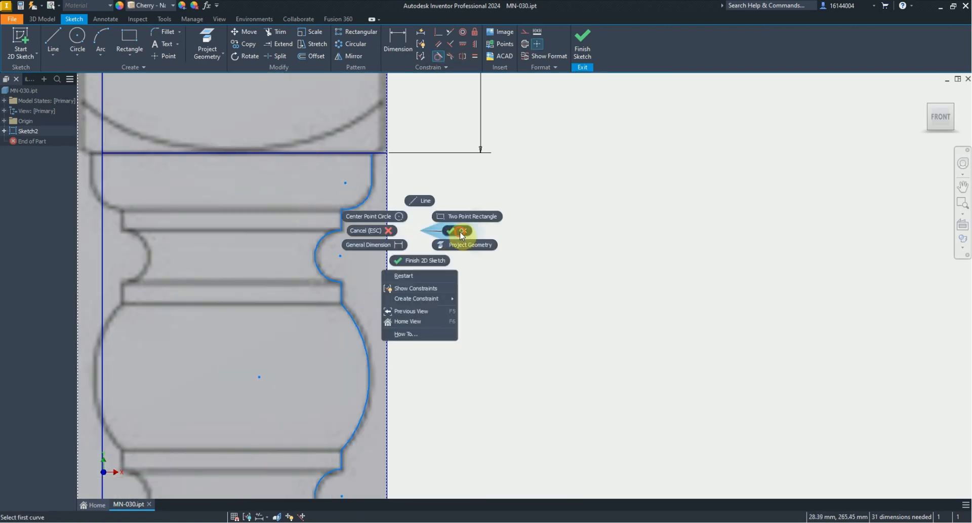
left_click(460, 229)
Step: Dimension the first vertical edge below the square block at 4.5 mm
middle_click_drag(458, 232, 497, 247)
left_click(398, 41)
scroll(402, 195, "up", 4)
left_click(432, 195)
scroll(430, 220, "down", 4)
left_click(499, 224)
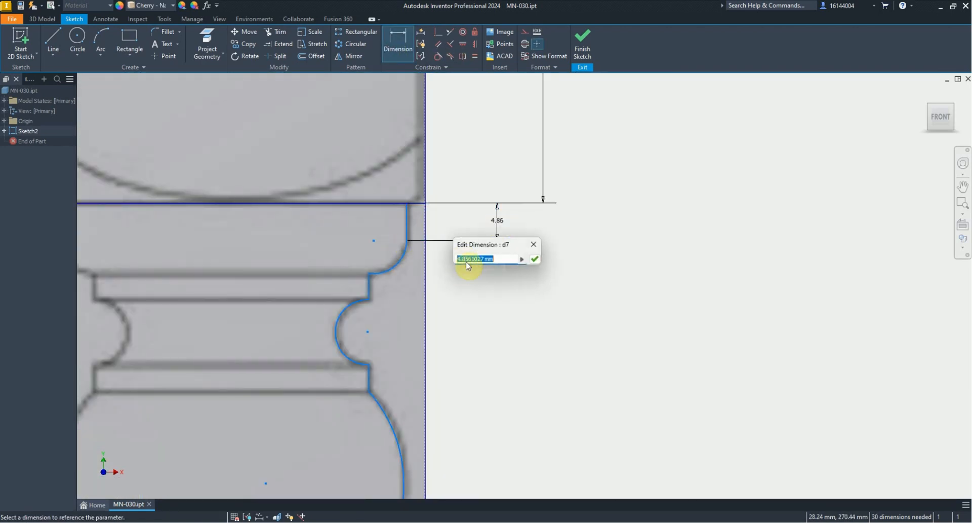
type("4.5")
key("Return")
Step: Dimension the height of the rounded corner below that edge, linking its value to the 4.5 mm dimension
scroll(403, 244, "up", 5)
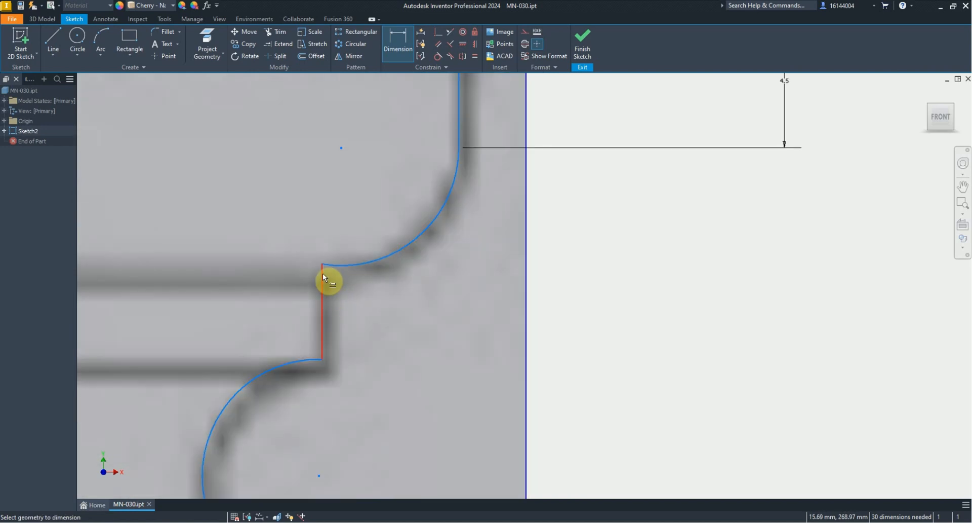
left_click(768, 208)
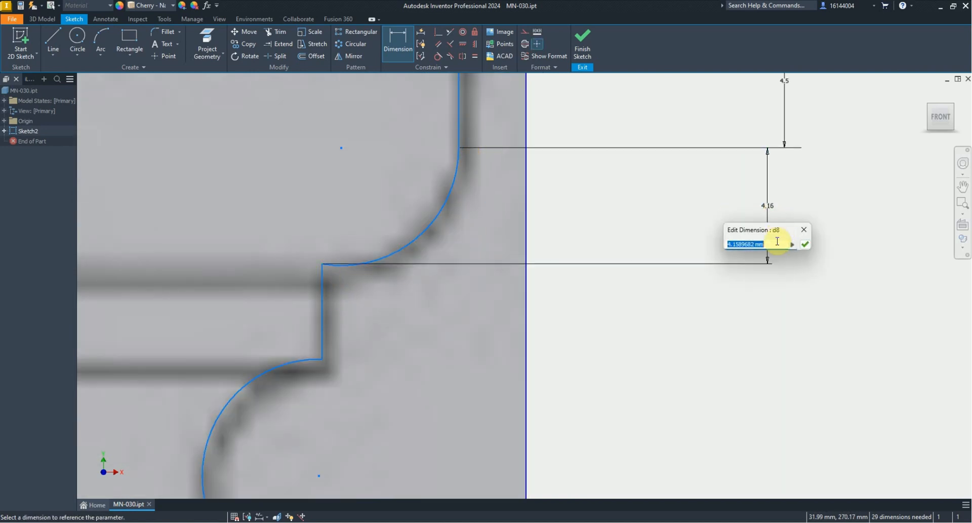
left_click(804, 244)
Step: Dimension the short vertical edge above the upper cove at 3.5 mm
scroll(360, 243, "down", 3)
scroll(429, 321, "up", 2)
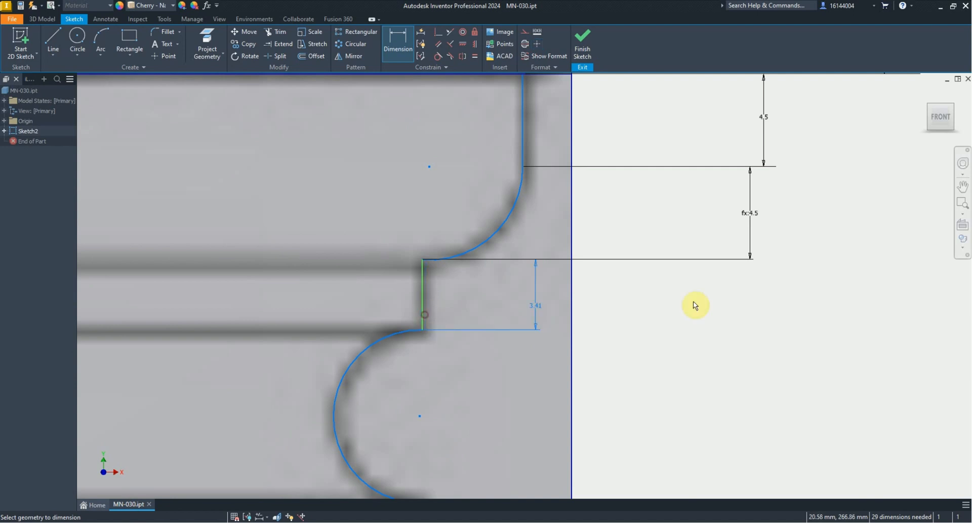
left_click(747, 302)
type("3.4124868")
key("Return")
scroll(341, 288, "up", 2)
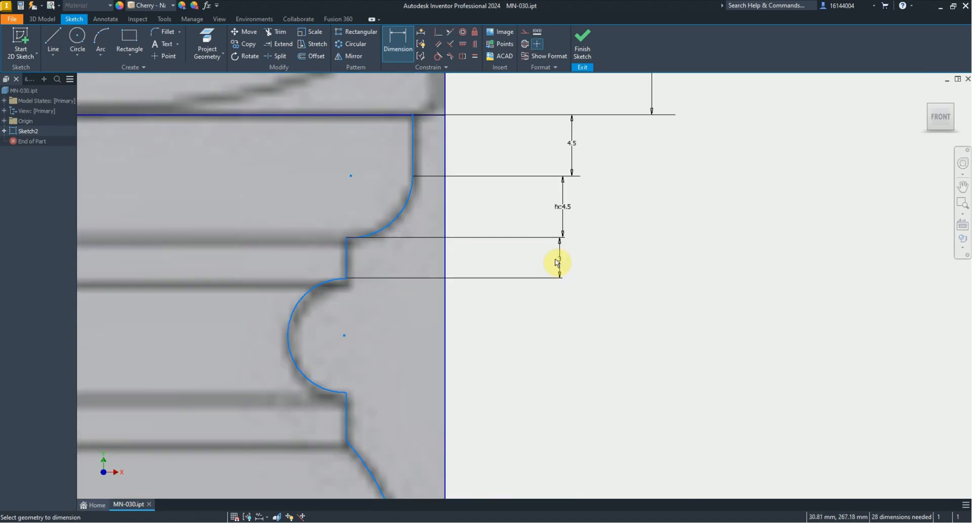
left_click(557, 263)
type("3.5")
key("Return")
Step: Dimension the vertical distance between the ends of the upper cove arc at 8 mm
scroll(366, 264, "up", 3)
scroll(355, 258, "down", 3)
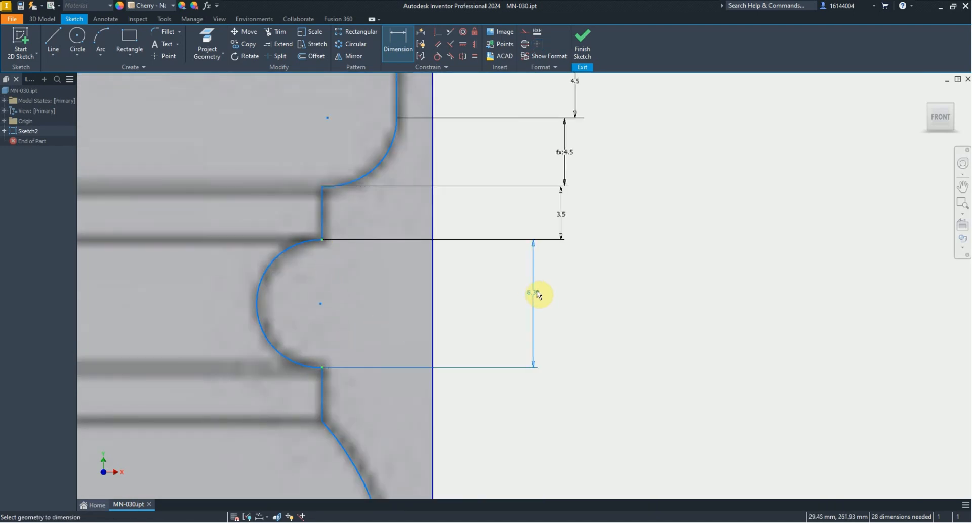
left_click(546, 292)
type("8.3890299")
key("Return")
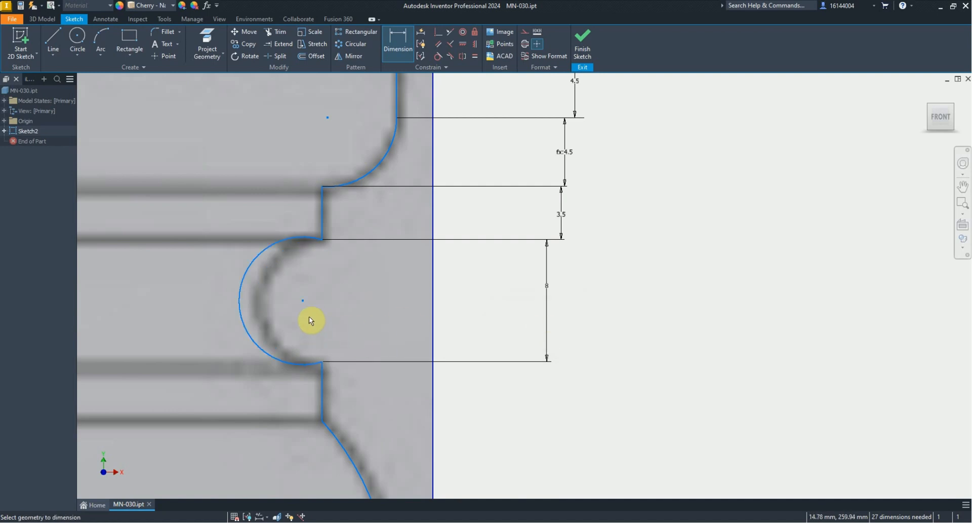
Step: Try to reposition the upper end of the upper cove arc, and undo the change
key("Escape")
left_click_drag(322, 239, 342, 260)
scroll(355, 263, "up", 2)
key("ctrl+z")
scroll(367, 275, "down", 3)
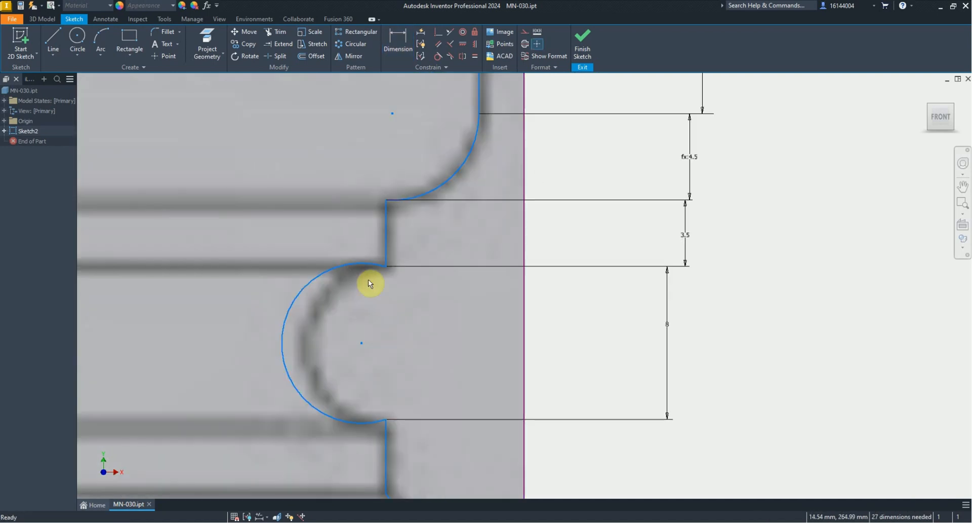
scroll(359, 279, "up", 5)
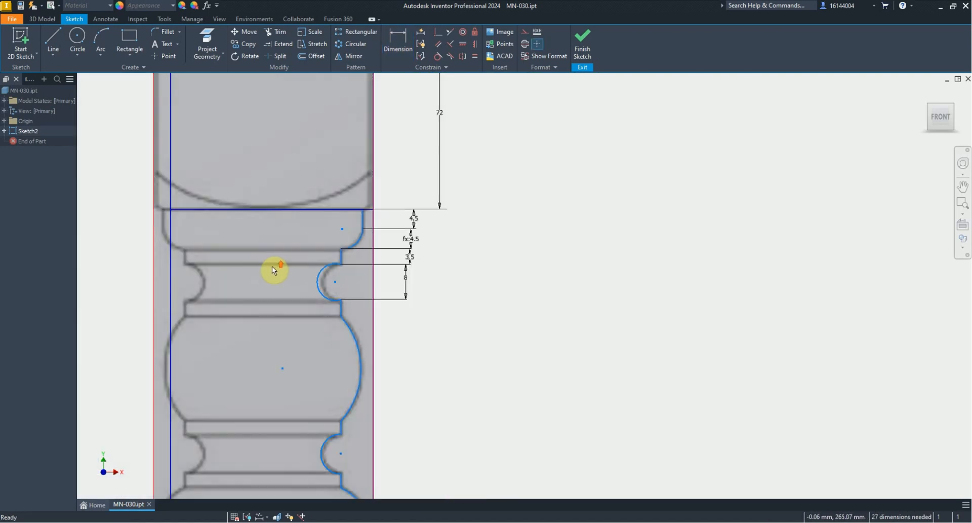
Step: Draw a vertical line through the middle of the leg from its top edge to its base and convert it to a centerline
key("l")
scroll(274, 204, "up", 3)
scroll(295, 203, "down", 6)
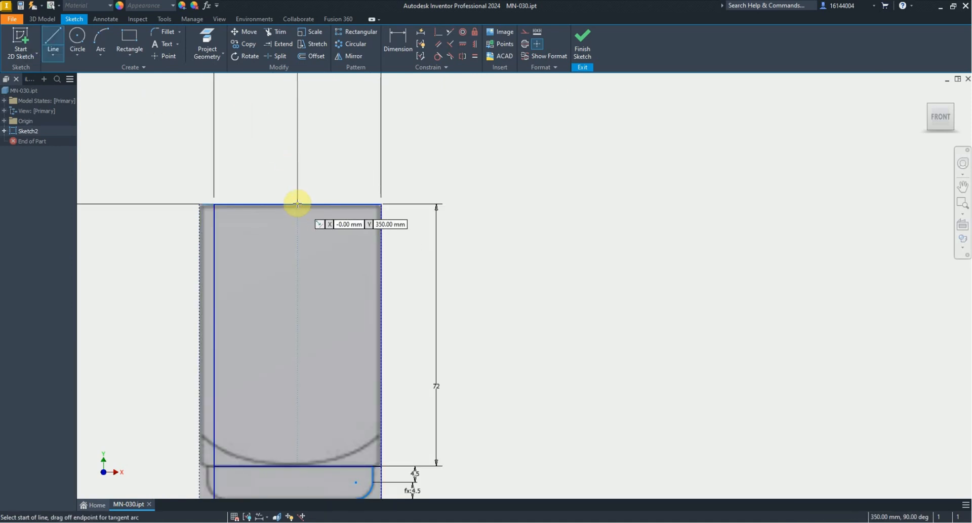
scroll(297, 208, "up", 5)
scroll(288, 235, "down", 5)
left_click(359, 319)
scroll(358, 320, "up", 6)
scroll(347, 448, "down", 7)
scroll(332, 445, "up", 2)
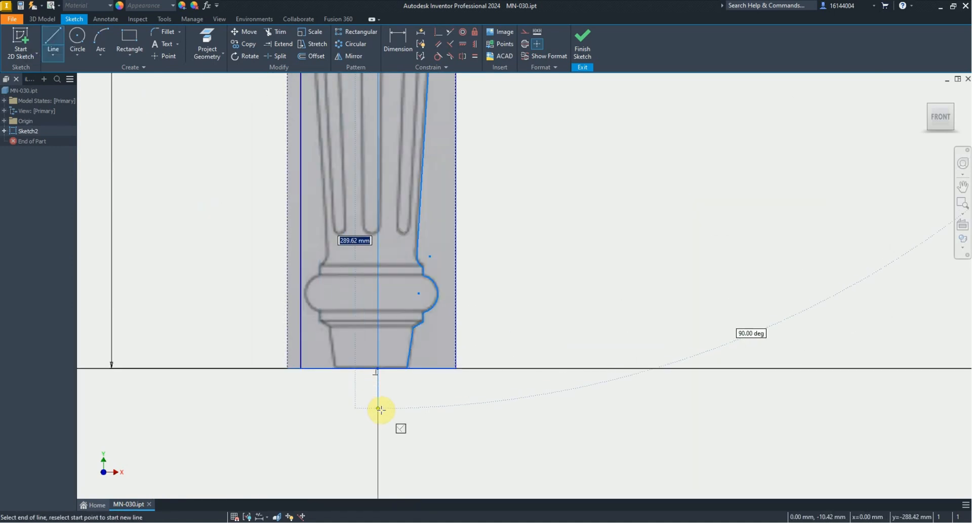
left_click(378, 369)
key("Escape")
left_click(377, 335)
left_click(525, 44)
Step: Draw horizontal lines from both ends of the upper cove arc to the centerline
scroll(350, 279, "up", 5)
scroll(367, 157, "down", 8)
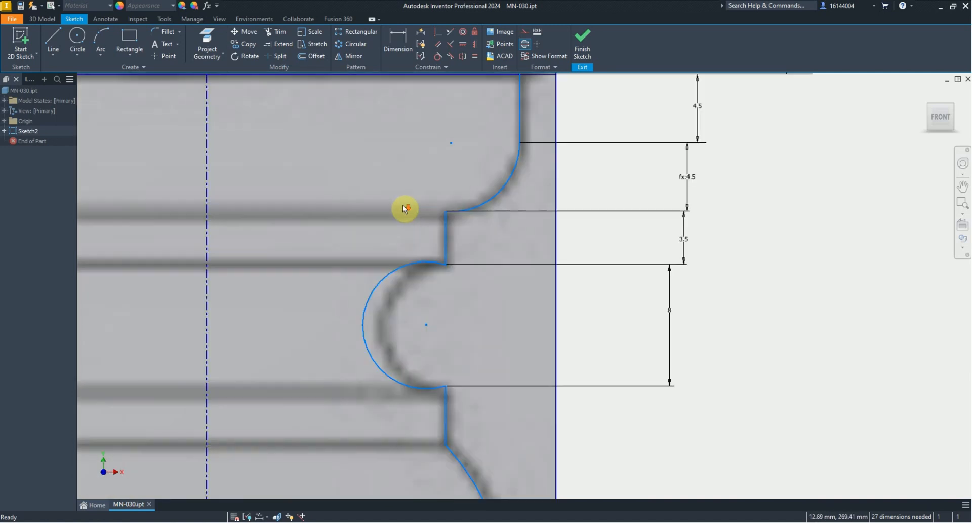
scroll(404, 210, "up", 3)
scroll(394, 198, "down", 3)
scroll(346, 242, "up", 3)
left_click(51, 39)
scroll(272, 250, "down", 2)
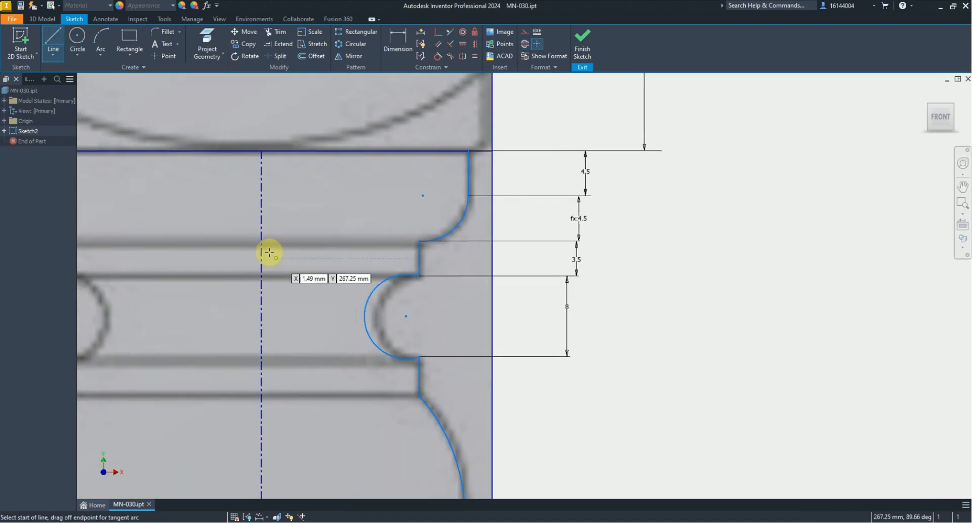
scroll(253, 219, "down", 2)
middle_click_drag(357, 259, 344, 196)
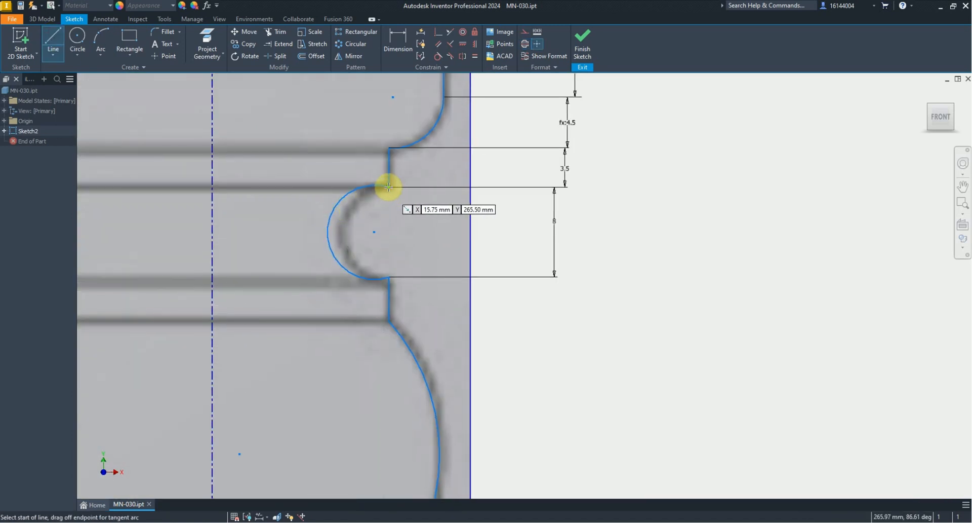
left_click(389, 187)
left_click(212, 187)
left_click(389, 277)
left_click(211, 277)
Step: Draw horizontal lines from both ends of the lower cove arc to the centerline
middle_click_drag(334, 348, 360, 214)
scroll(360, 226, "up", 4)
scroll(365, 372, "down", 5)
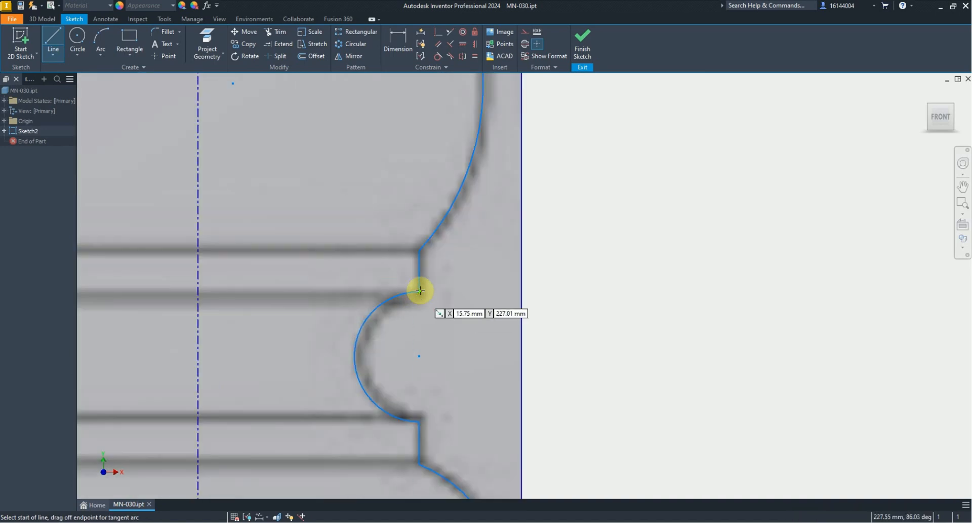
left_click(419, 291)
left_click(198, 292)
middle_click_drag(304, 353, 341, 290)
left_click(456, 358)
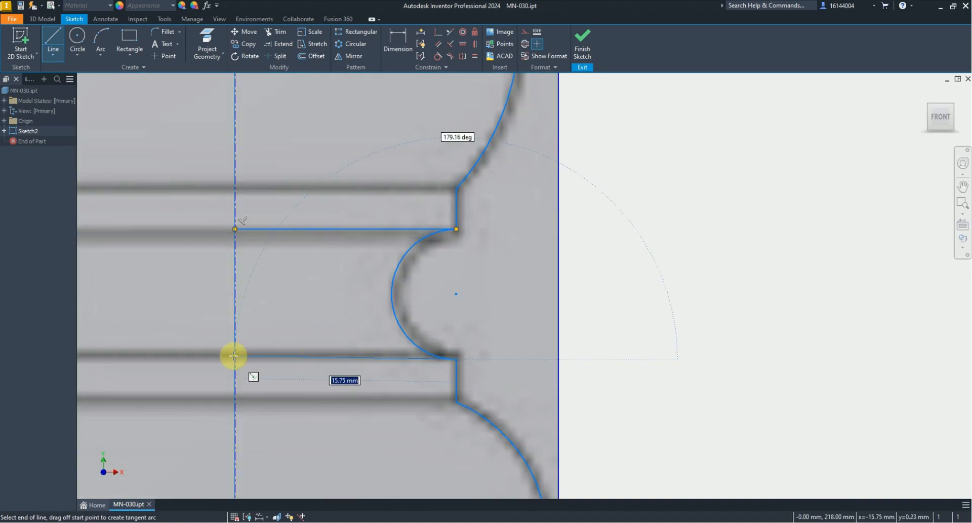
left_click(235, 359)
Step: Constrain the two horizontal lines at the lower cove's ends parallel to each other
middle_click_drag(297, 393, 341, 198)
scroll(343, 231, "up", 7)
scroll(354, 435, "down", 5)
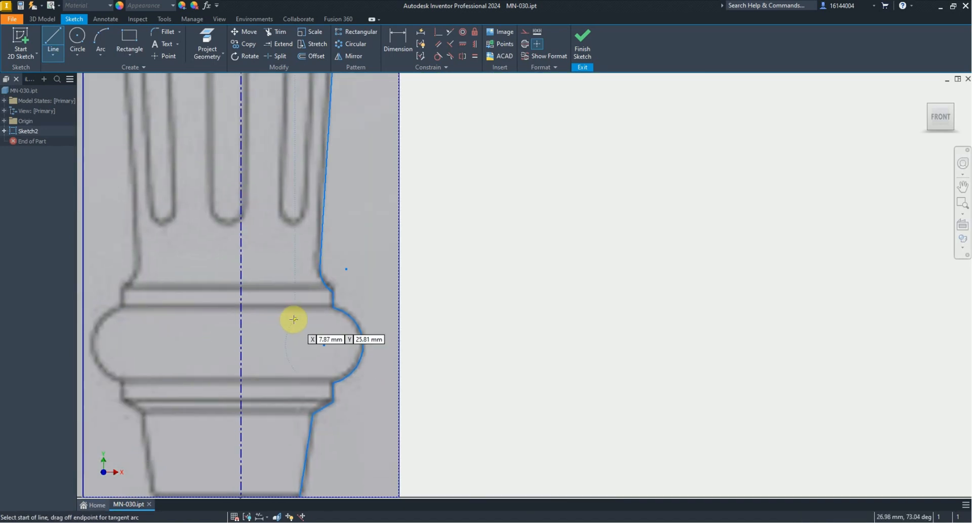
scroll(340, 385, "up", 7)
scroll(329, 281, "up", 8)
key("Escape")
left_click(341, 328)
left_click(335, 270)
middle_click_drag(333, 327, 309, 370)
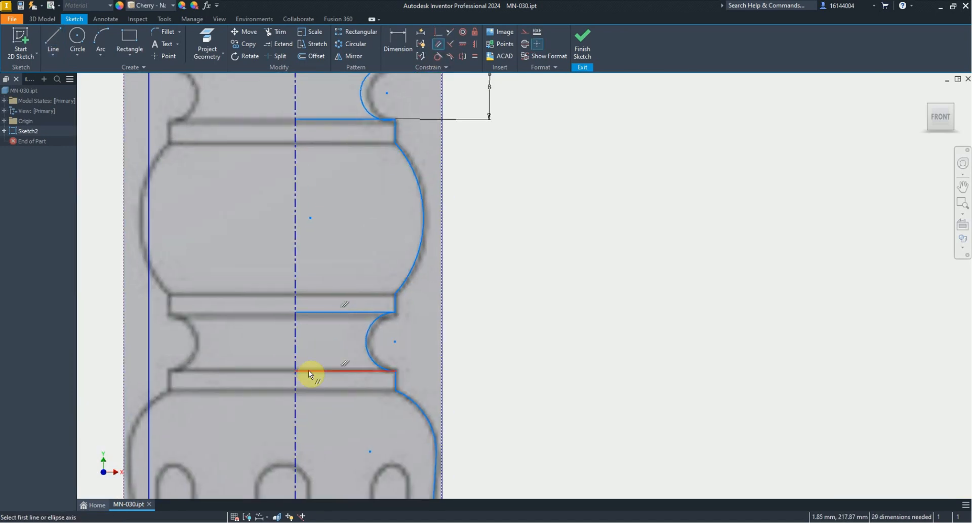
Step: Constrain the two horizontal lines at the upper cove's ends parallel to each other
scroll(298, 427, "down", 3)
left_click(305, 263)
left_click(304, 229)
left_click(230, 94)
key("Escape")
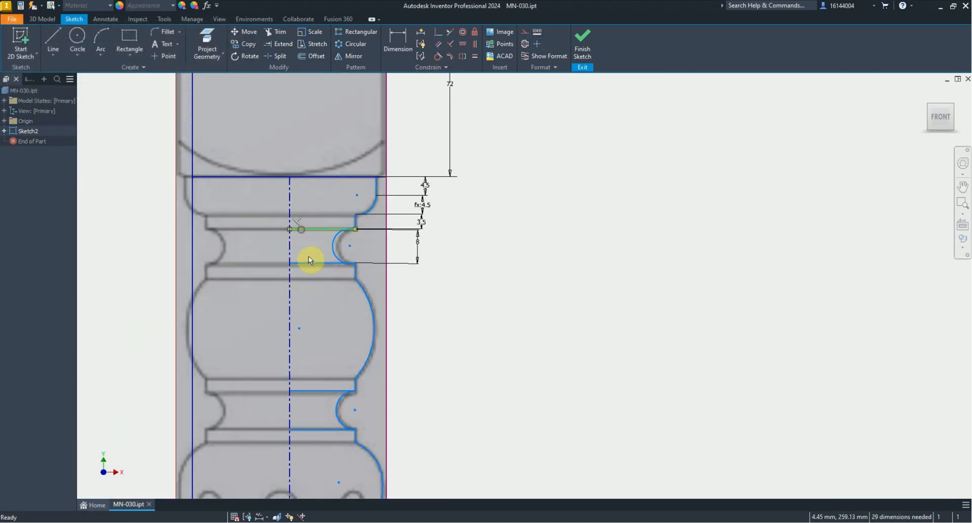
Step: Convert the horizontal cove lines to construction geometry and make the upper cove arc tangent to its two lines
left_click(526, 34)
scroll(334, 223, "up", 4)
left_click(437, 56)
key("Escape")
scroll(349, 301, "up", 6)
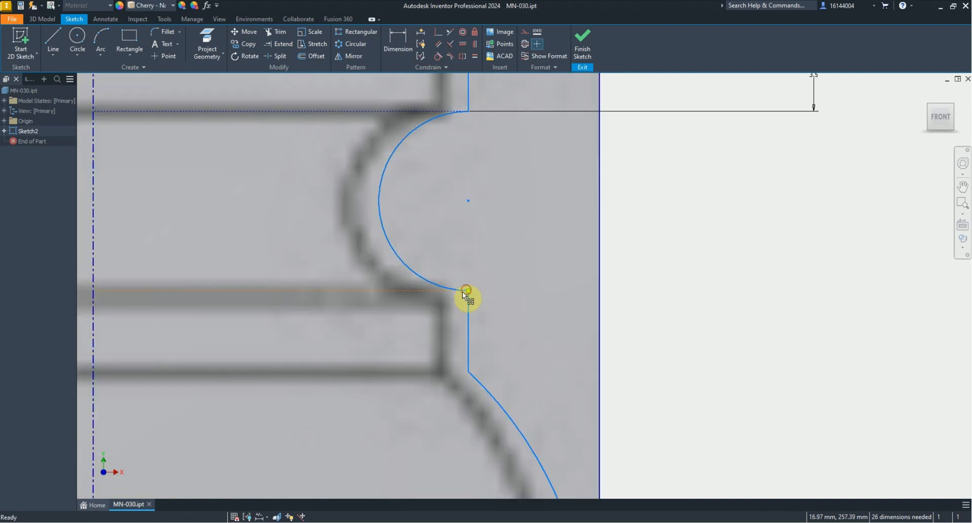
Step: Pull the profile below the upper cove onto the reference outline and dimension the cove's height as 8.5 mm
left_click_drag(446, 359, 446, 370)
scroll(476, 389, "down", 3)
scroll(417, 254, "up", 4)
scroll(417, 254, "down", 4)
key("d")
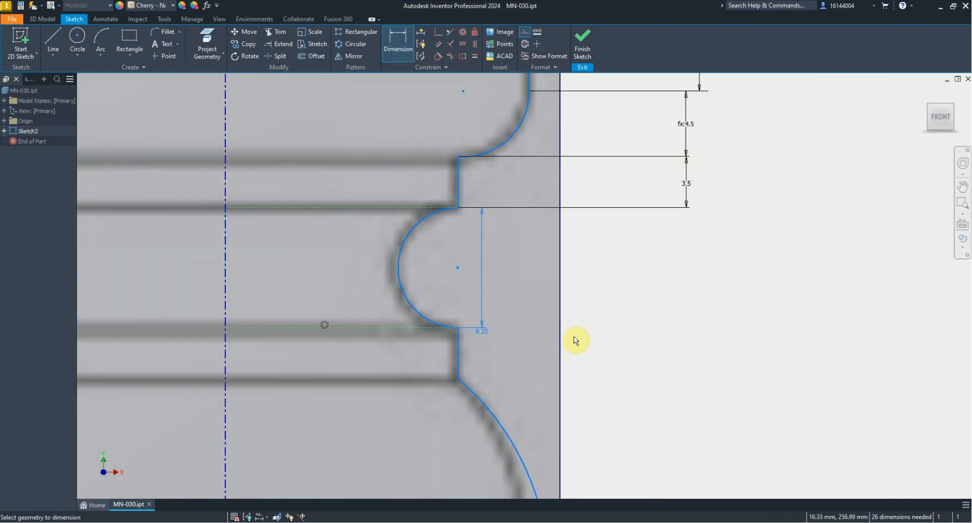
left_click(677, 298)
type("8.5")
key("Return")
Step: Dimension the vertical ledge below the upper cove, linked to the 3.5 mm dimension of the ledge above the cove
scroll(415, 259, "down", 4)
scroll(426, 298, "up", 4)
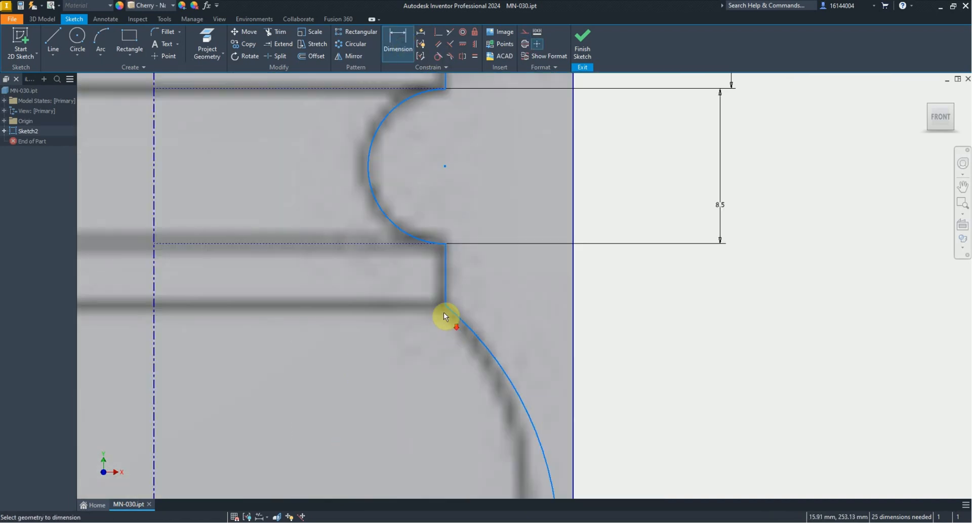
left_click(444, 297)
scroll(460, 310, "down", 4)
left_click(546, 306)
left_click(584, 344)
Step: Move the ledge corner above the lower cove onto the reference outline and dimension the large bead's height as 23.5 mm
scroll(582, 360, "up", 5)
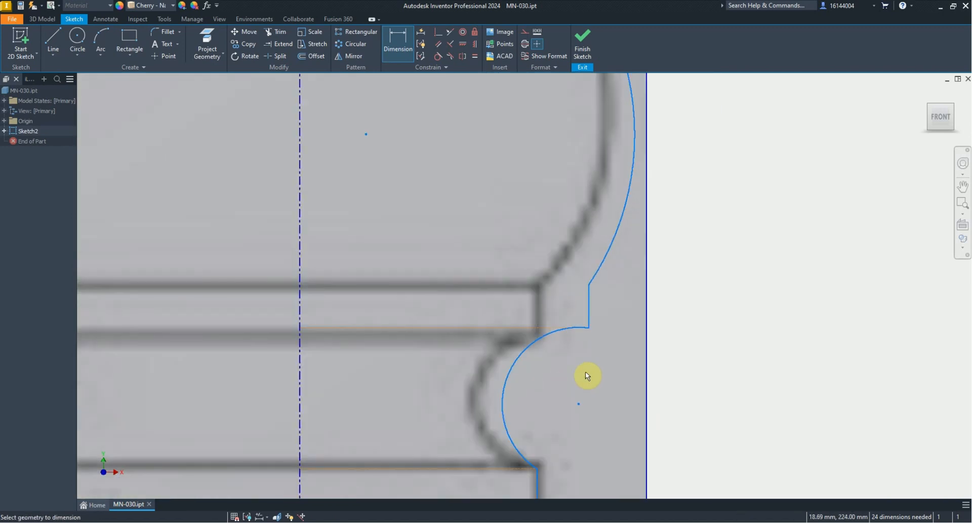
mouse_move(543, 333)
left_mouse_down()
mouse_move(536, 343)
mouse_move(538, 328)
left_mouse_up()
scroll(479, 369, "down", 4)
key("d")
scroll(480, 206, "up", 4)
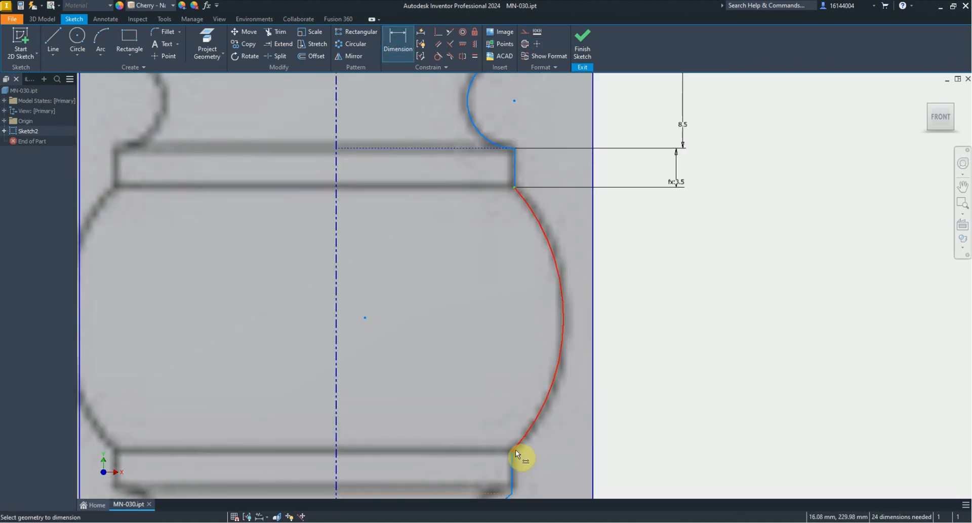
left_click(516, 448)
left_click(692, 361)
type("23.5")
key("Return")
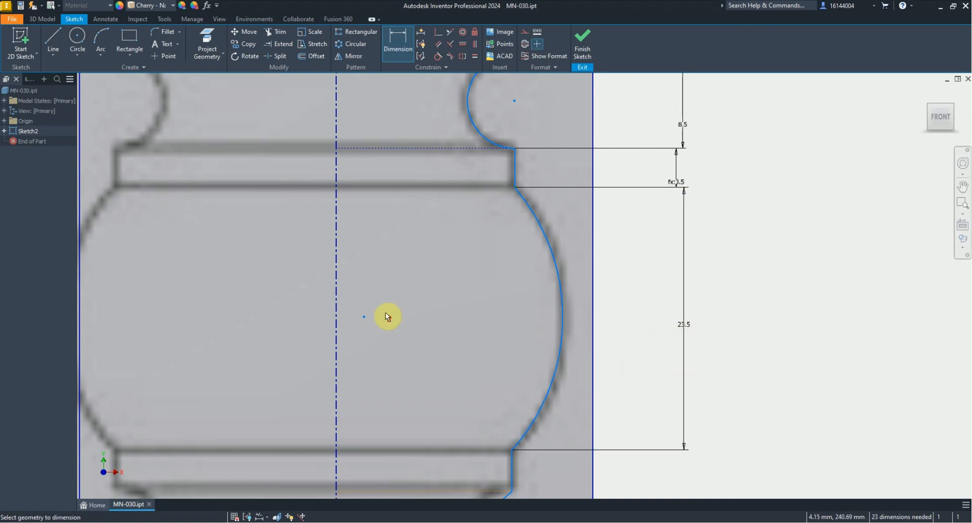
Step: Dimension the vertical ledge between the large bead and the lower cove, linked to the 3.5 mm ledge dimension
scroll(387, 314, "up", 4)
scroll(424, 382, "down", 5)
left_click(462, 356)
left_click(677, 385)
scroll(613, 400, "up", 4)
left_click(709, 389)
Step: Dimension the lower cove's height, linked to the upper cove's 8.5 mm dimension
scroll(550, 430, "up", 5)
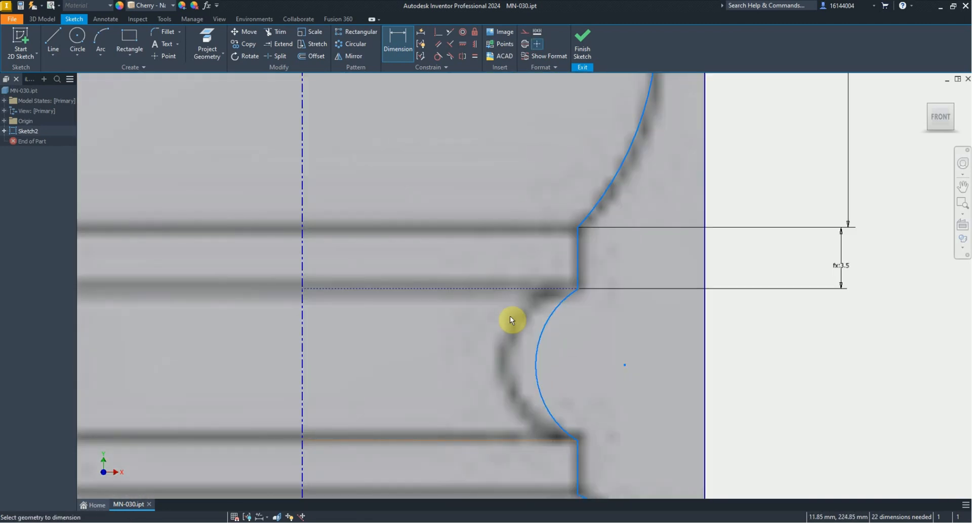
scroll(487, 444, "down", 5)
left_click(607, 419)
type("d31")
left_click(643, 459)
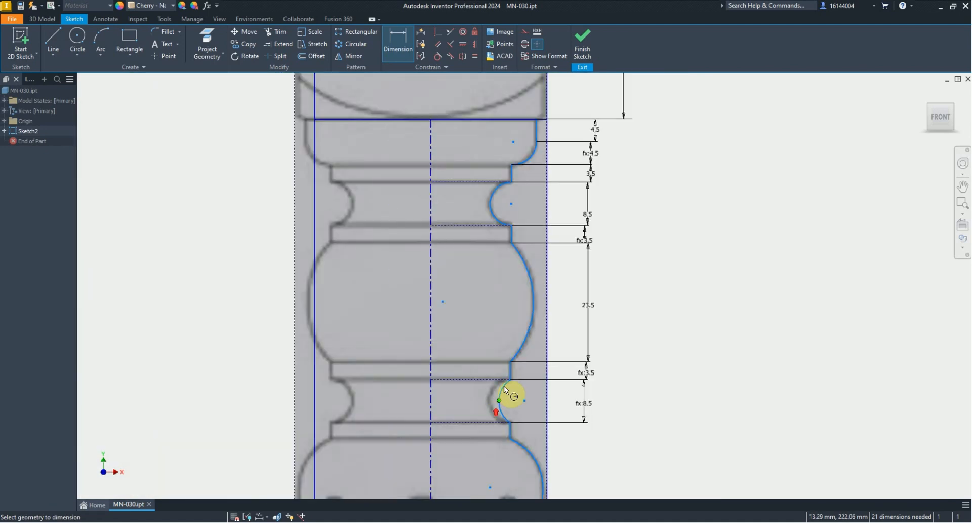
Step: Move the vertical ledge below the lower cove out onto the reference outline
scroll(506, 393, "up", 5)
key("Escape")
scroll(450, 381, "up", 3)
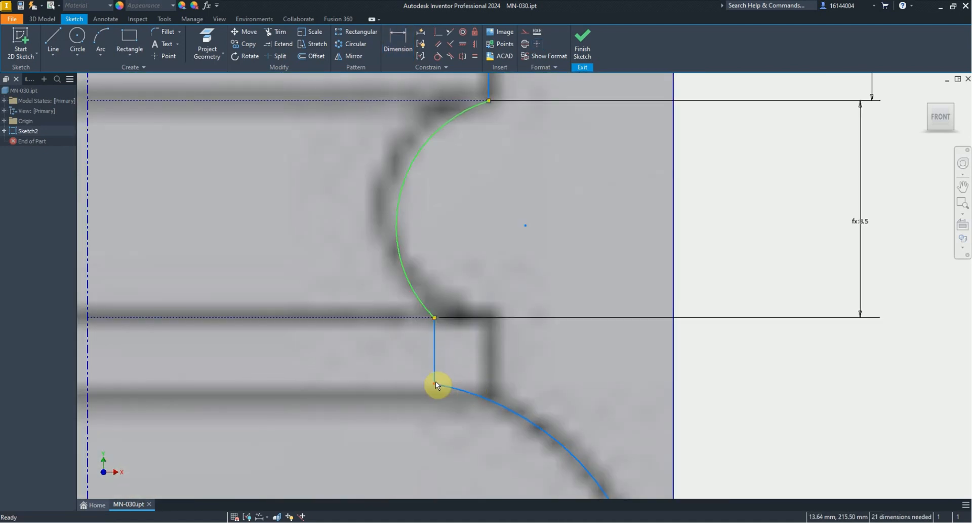
left_click_drag(435, 381, 486, 393)
Step: Make the lower cove arc tangent to the horizontal construction lines at both of its ends
scroll(479, 377, "down", 3)
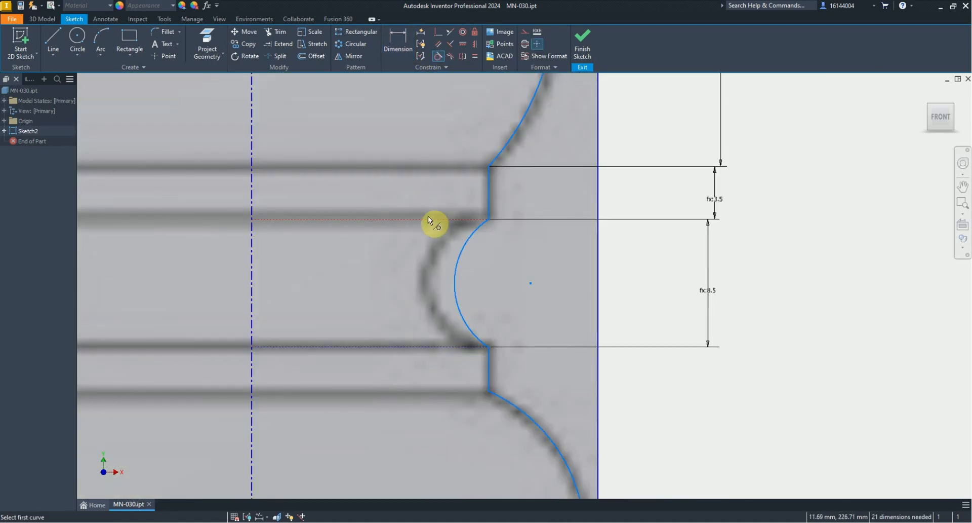
left_click(394, 349)
left_click(419, 329)
scroll(459, 298, "up", 1)
key("Escape")
Step: Dimension the vertical ledge below the lower cove, linked to the 3.5 mm ledge dimension
scroll(460, 290, "down", 5)
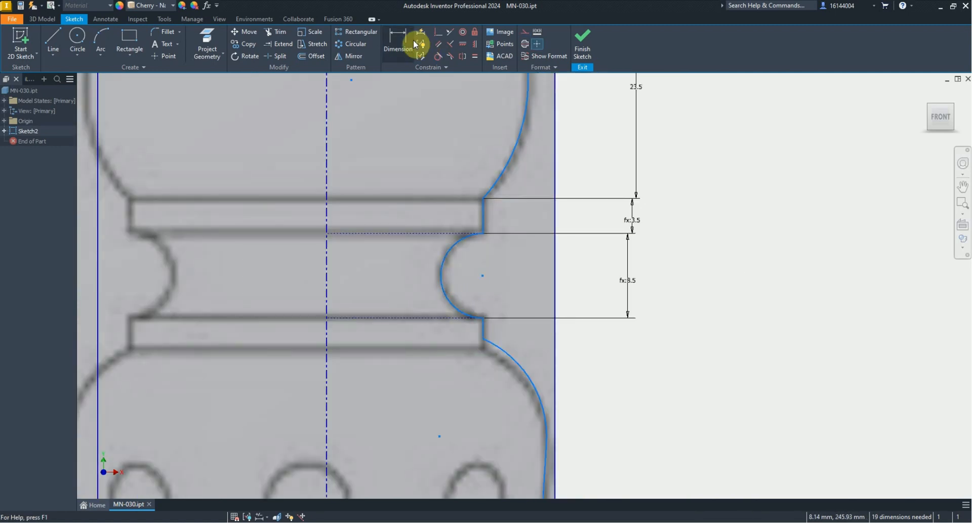
left_click(408, 38)
scroll(488, 335, "up", 6)
left_click(478, 329)
left_click(750, 332)
scroll(678, 347, "up", 3)
left_click(662, 308)
scroll(504, 446, "down", 4)
left_click(787, 368)
scroll(563, 288, "up", 6)
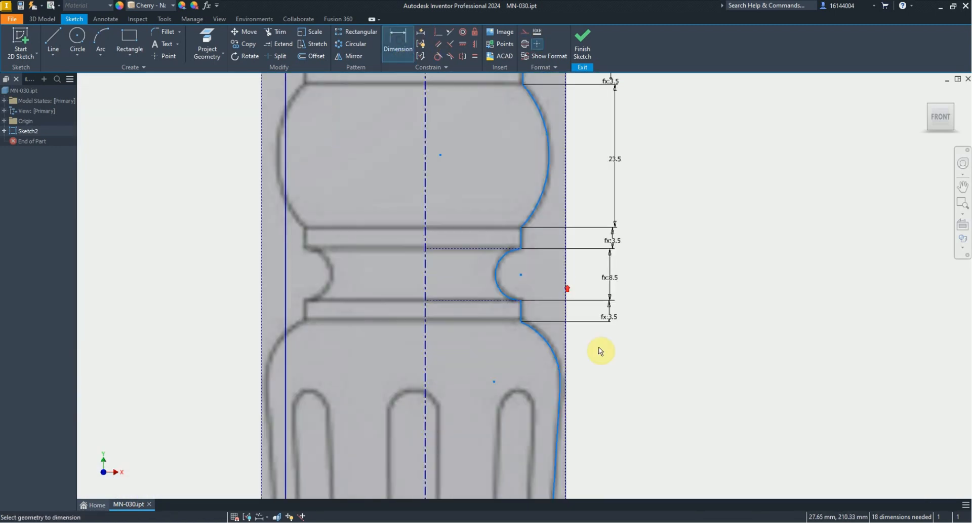
Step: Dimension the shoulder arc at the top of the fluted taper with a radius of 11 mm
scroll(570, 306, "down", 5)
scroll(426, 295, "up", 2)
scroll(475, 233, "down", 3)
middle_click_drag(486, 342, 473, 266)
left_click(472, 270)
left_click(526, 255)
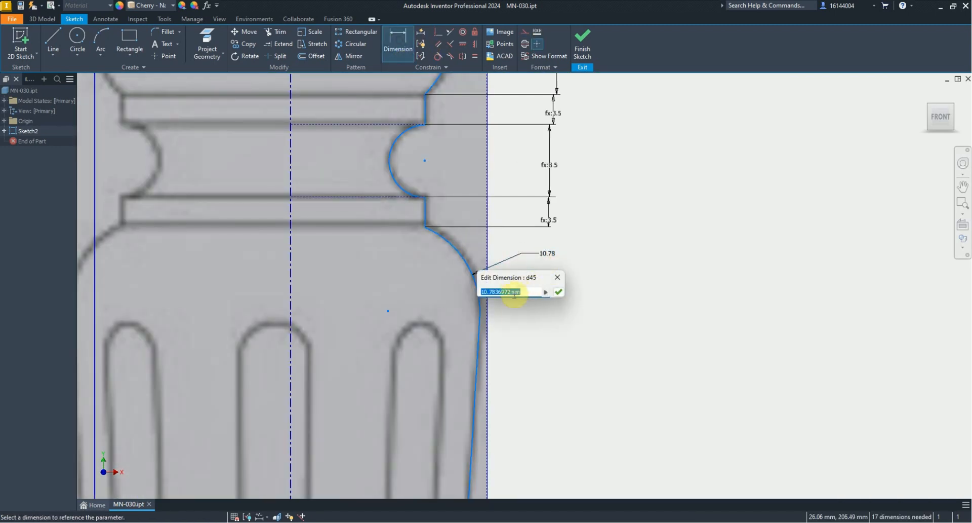
type("11")
key("Return")
Step: Move the vertical ledge above the foot bead in onto the reference outline
scroll(506, 309, "down", 3)
middle_click_drag(491, 342, 476, 279)
scroll(453, 233, "down", 8)
scroll(468, 435, "up", 12)
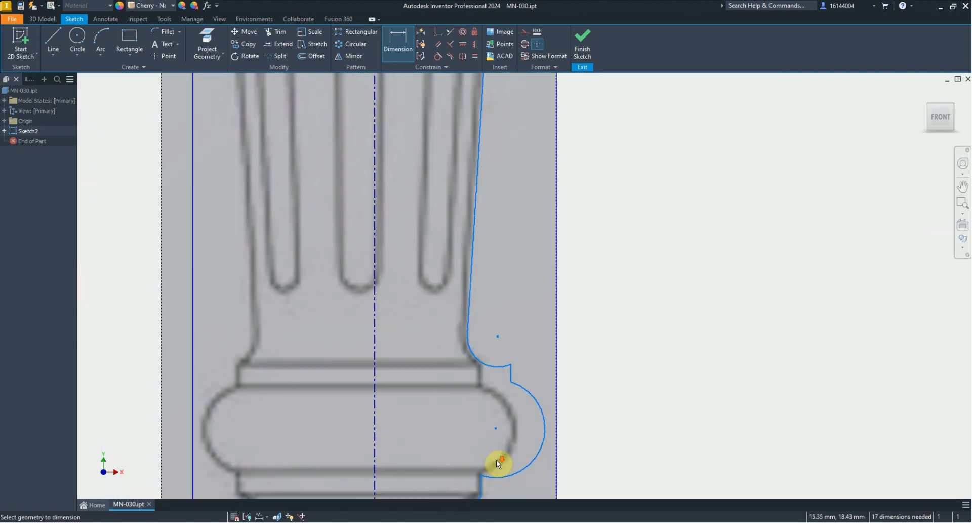
key("Escape")
left_click_drag(531, 332, 430, 338)
Step: Dimension the height of the ledge above the foot bead as 3 mm
scroll(483, 357, "down", 3)
scroll(487, 405, "up", 4)
scroll(485, 255, "down", 2)
left_click(466, 318)
left_click(631, 312)
key("Return")
key("Escape")
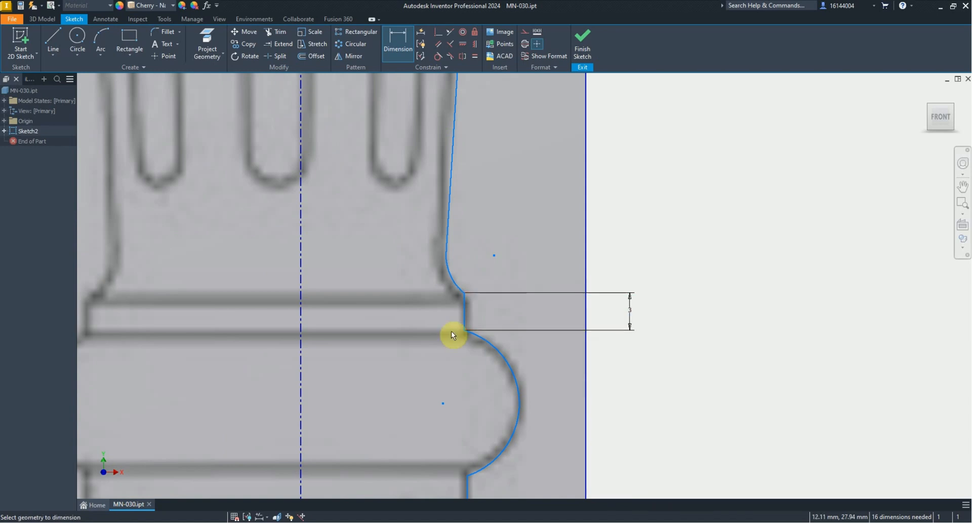
Step: Dimension the small concave arc at the bottom of the fluted taper with a radius of 5 mm
scroll(451, 330, "up", 3)
left_click(458, 247)
left_click(370, 267)
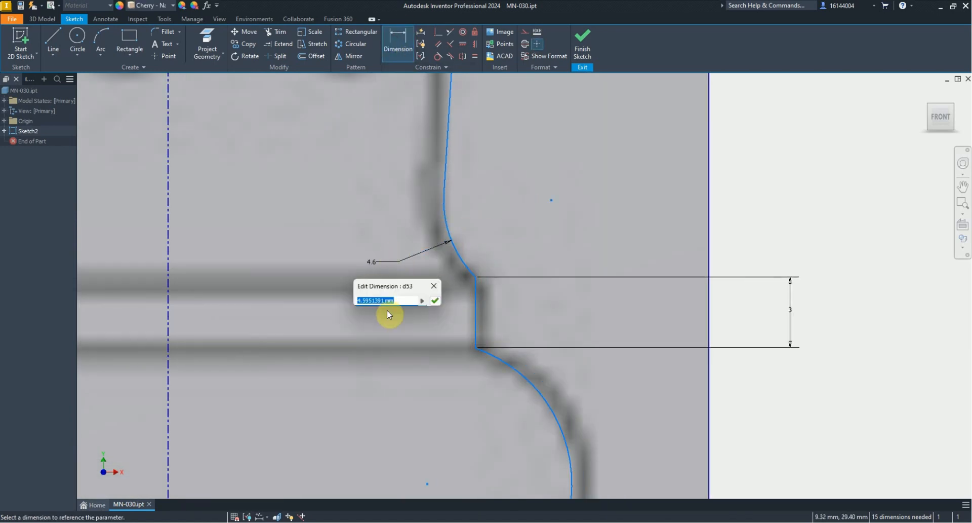
type("5")
key("Return")
key("Escape")
scroll(450, 292, "down", 2)
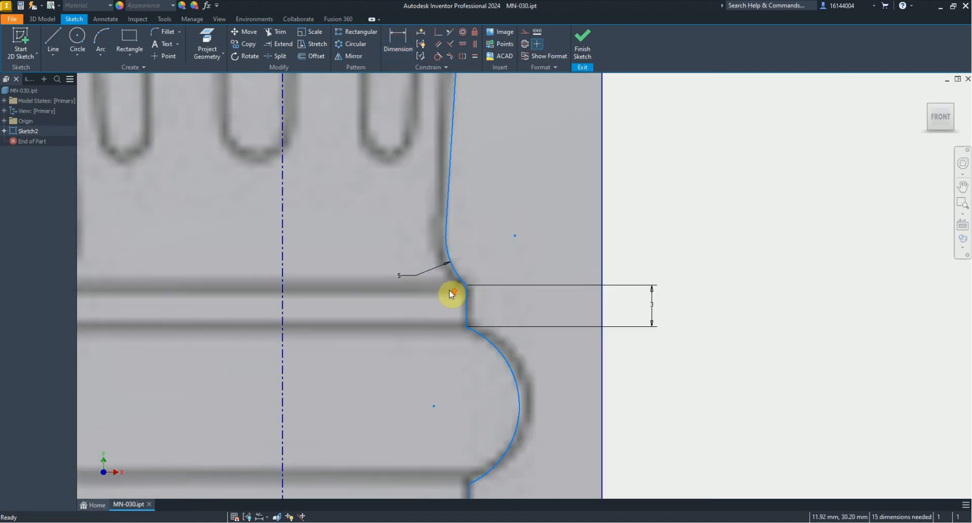
Step: Set the radius of the small concave arc above the foot bead's upper ledge to 4 mm
scroll(453, 255, "up", 3)
scroll(471, 304, "down", 2)
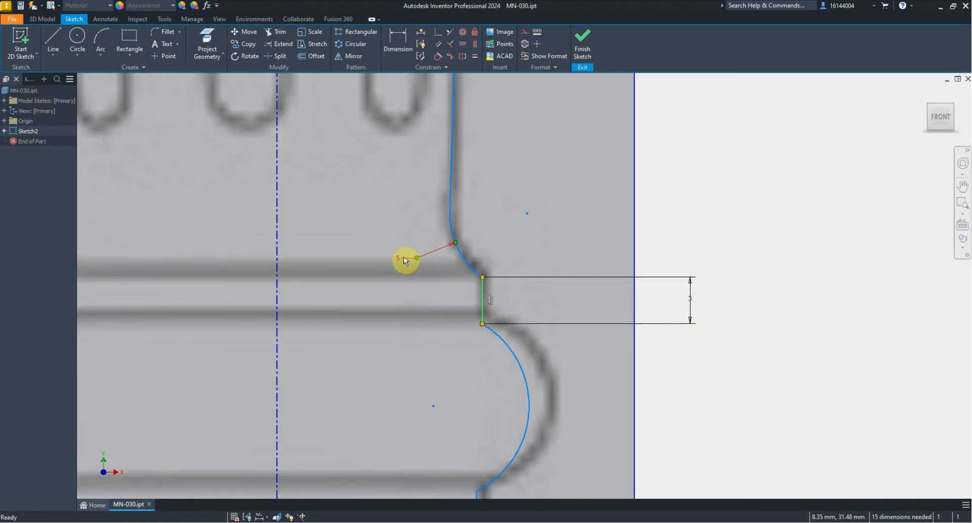
double_click(402, 256)
type("4")
key("Return")
Step: Make the vertical ledges above and below the foot bead collinear and shift the bead arc's centre to match the reference
scroll(445, 363, "up", 2)
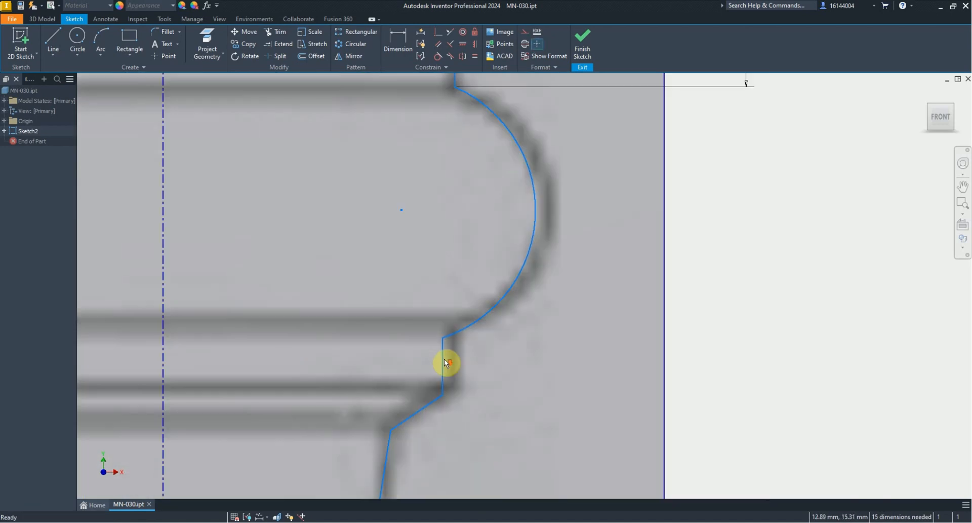
scroll(441, 344, "down", 2)
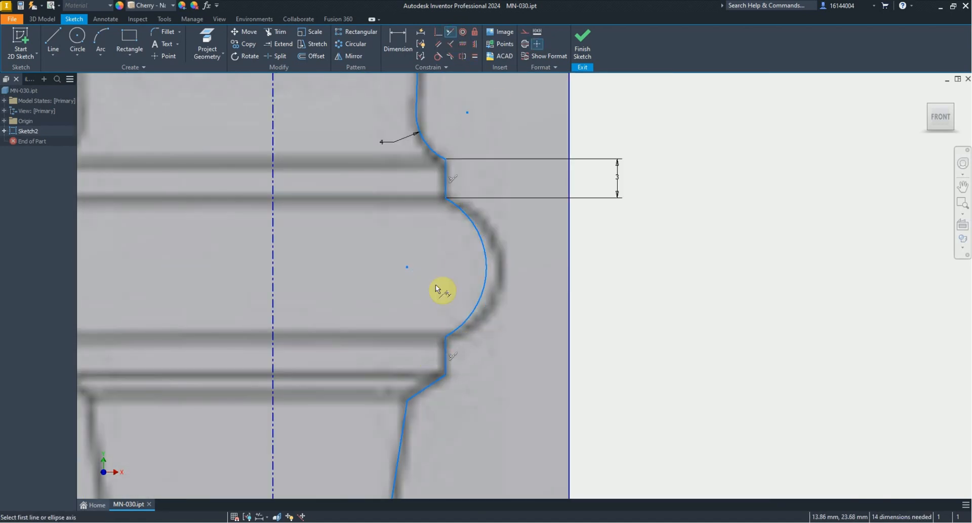
key("Escape")
left_click_drag(407, 266, 410, 266)
Step: Dimension the ledge below the foot bead, linked to the 3 mm dimension of the ledge above the bead
left_click(398, 44)
left_click(445, 363)
left_click(591, 355)
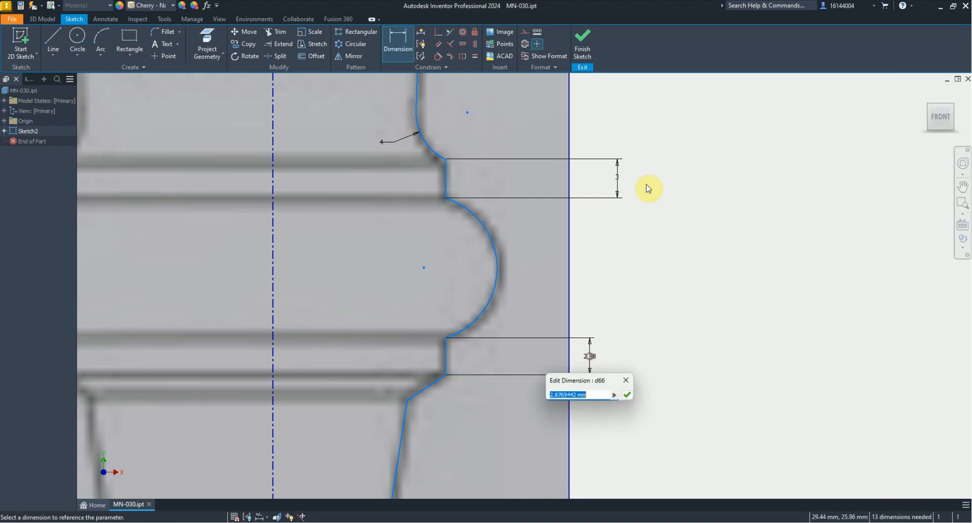
left_click(617, 178)
left_click(627, 395)
Step: Dimension the vertical height of the short sloped line below the foot bead's lower ledge as 2 mm
middle_click_drag(552, 369, 500, 228)
scroll(358, 258, "up", 3)
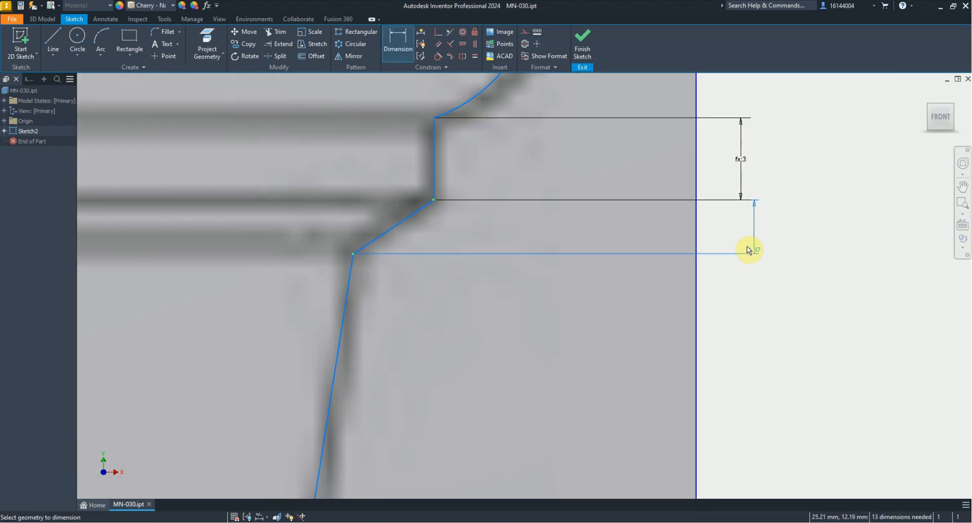
left_click(746, 246)
type("2")
key("Return")
Step: Dimension the height of the tapered foot from its upper corner to the base as 12 mm
scroll(563, 258, "down", 3)
scroll(505, 318, "up", 3)
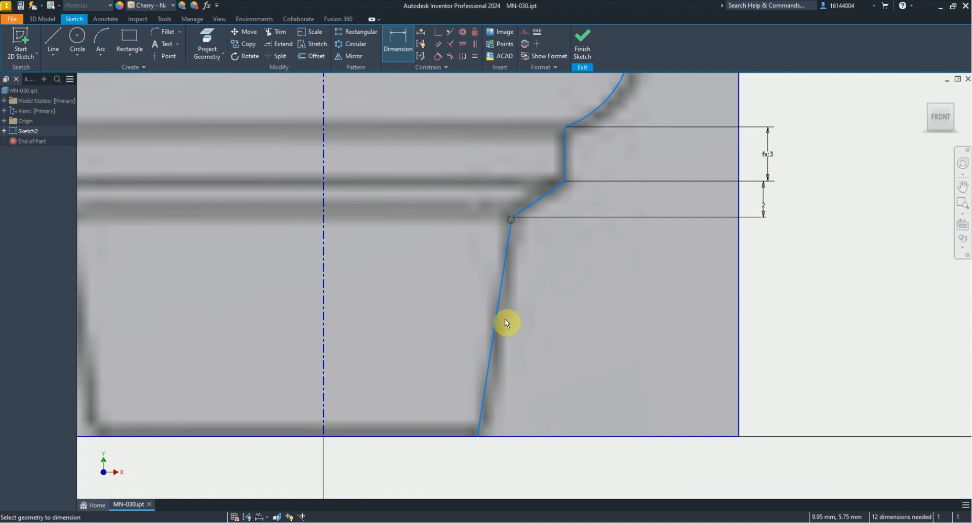
left_click(479, 436)
left_click(770, 355)
type("12.1032100")
key("Return")
Step: Dimension the tapered foot's diameters about the centerline as 17 mm at the base and 21 mm at its upper corner
scroll(516, 387, "down", 3)
scroll(481, 411, "up", 3)
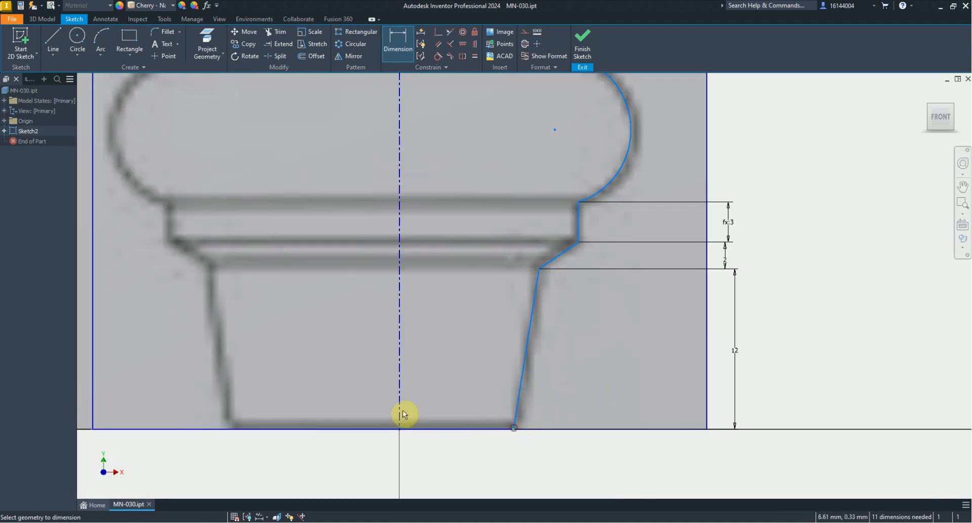
left_click(400, 412)
left_click(415, 461)
type("17")
key("Return")
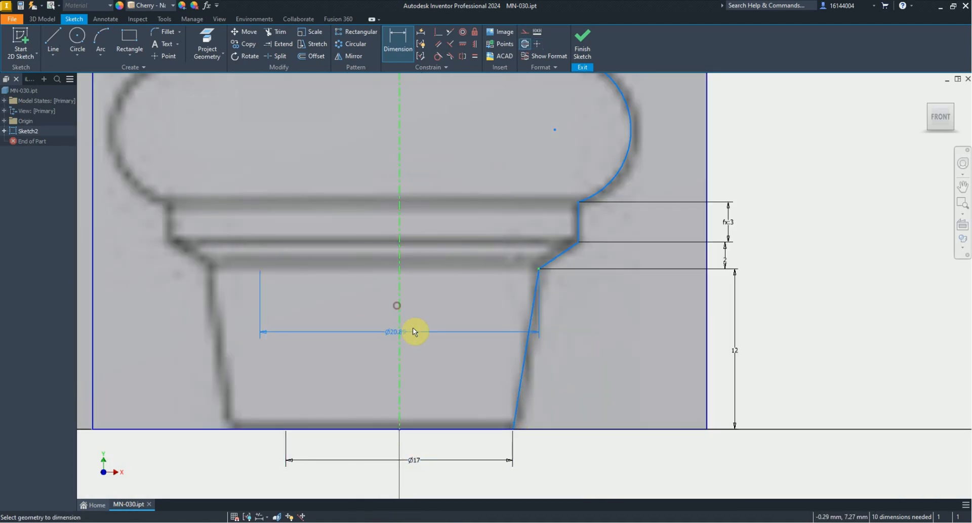
left_click(414, 332)
type("21")
key("Return")
Step: Dimension the diameter of the ledge below the foot bead about the centerline as 26.5 mm
left_click(582, 232)
left_click(400, 228)
left_click(427, 231)
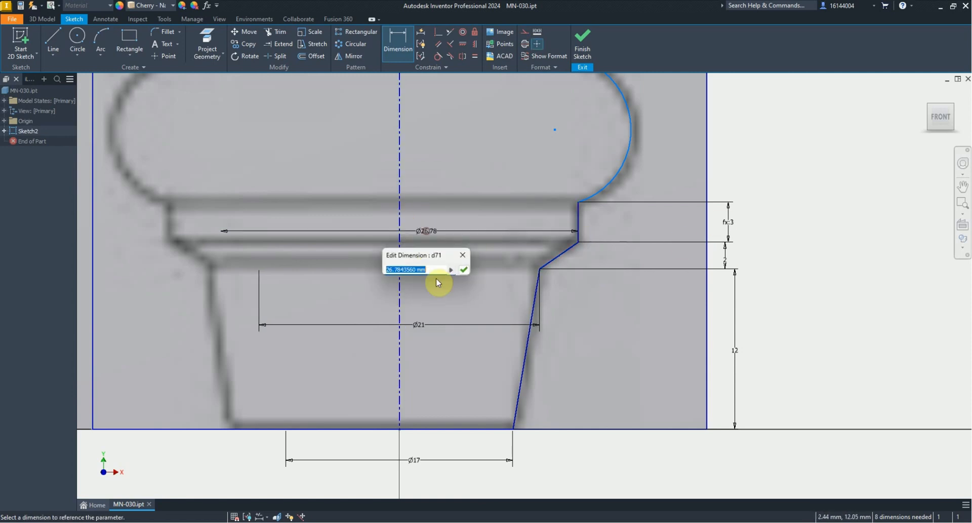
type("26.5")
key("Return")
Step: Dimension the foot bead's arc with a radius of 5.5 mm
middle_click_drag(575, 80, 548, 239)
scroll(548, 239, "down", 1)
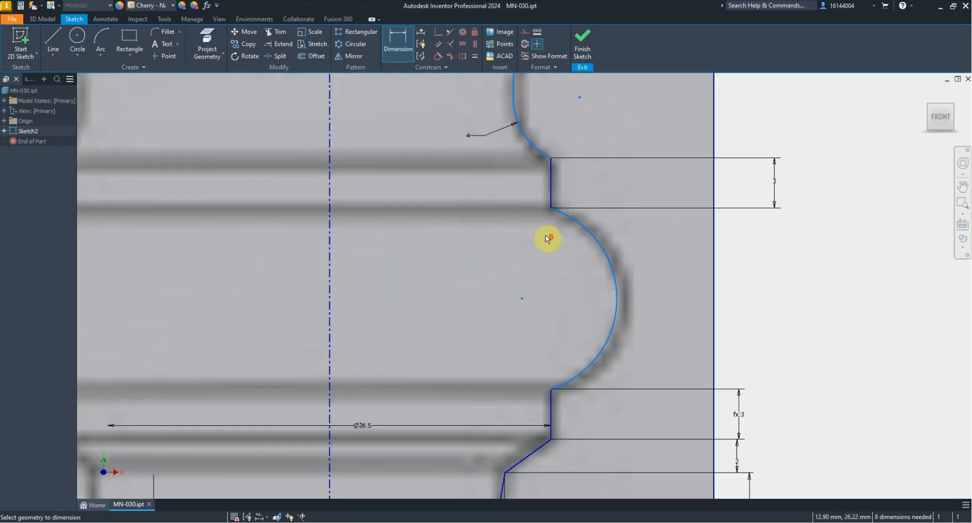
left_click(737, 245)
type("5.5")
key("Return")
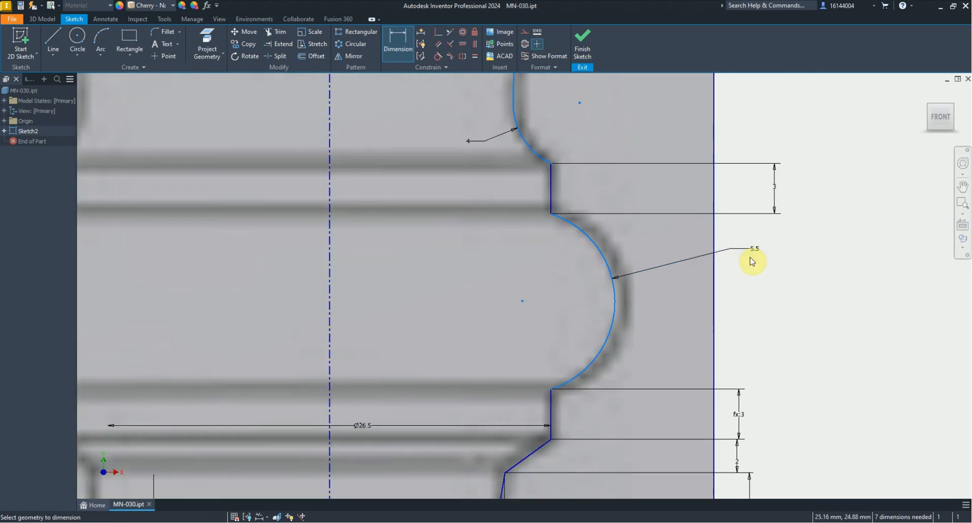
Step: Dimension the foot bead's height between its two arc ends as 10.5 mm
scroll(642, 208, "up", 1)
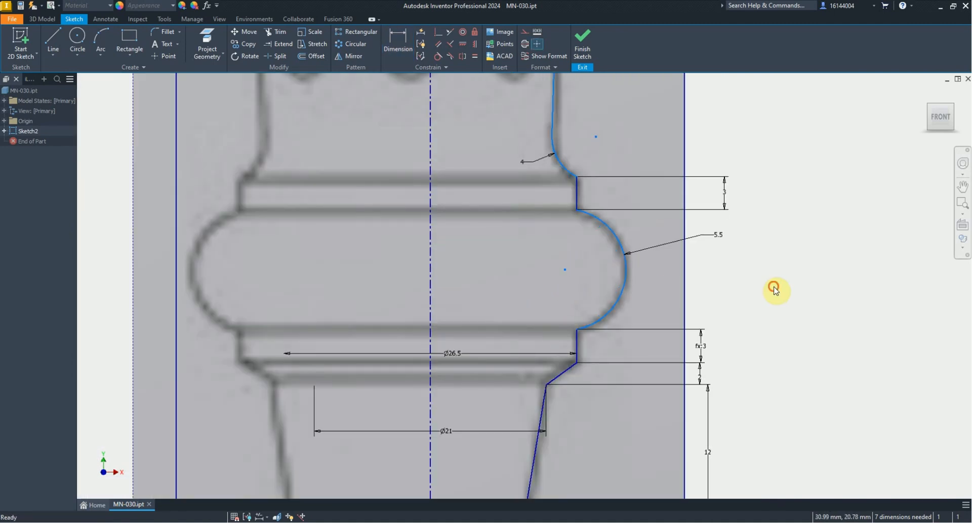
scroll(579, 239, "down", 1)
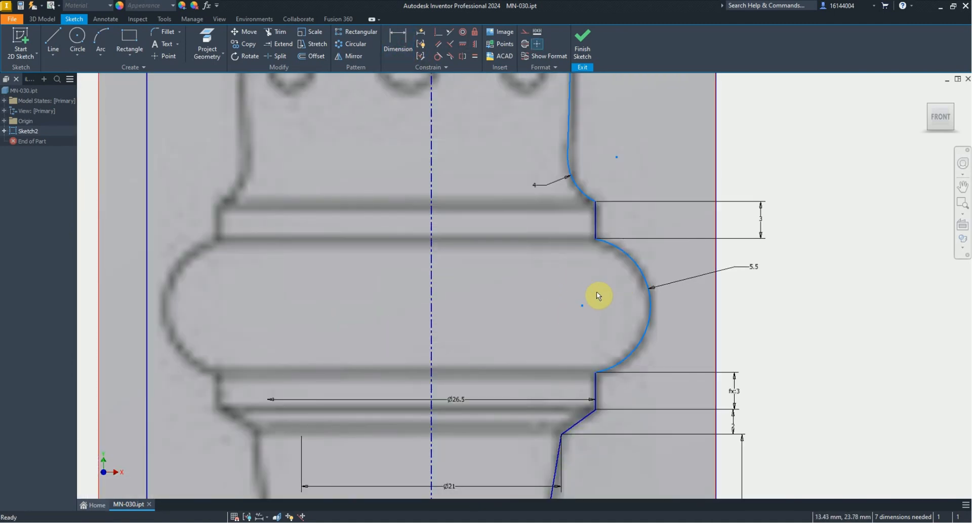
left_click(411, 49)
left_click(599, 242)
left_click(601, 377)
left_click(778, 319)
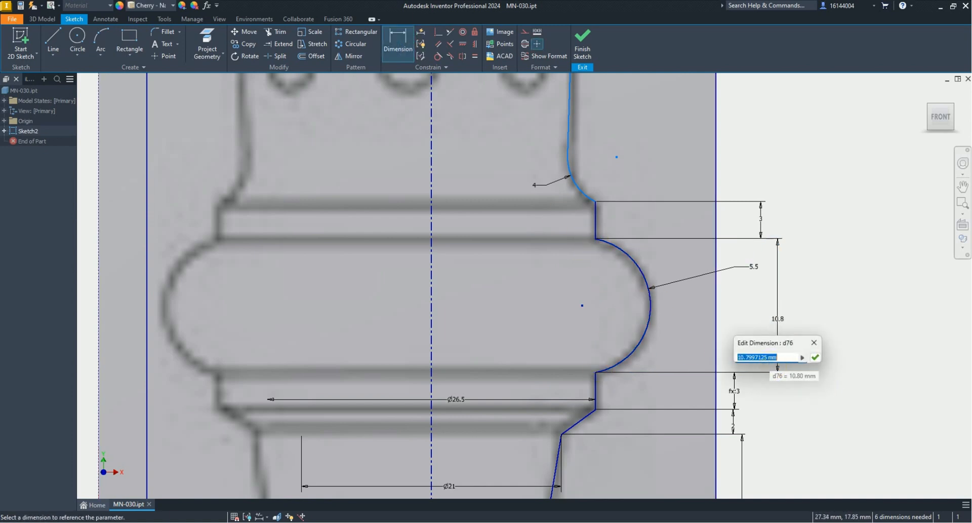
type("10.5")
key("Return")
Step: Dimension the diameter at the lower end of the fluted taper about the centerline as 22 mm
middle_click_drag(566, 271, 566, 358)
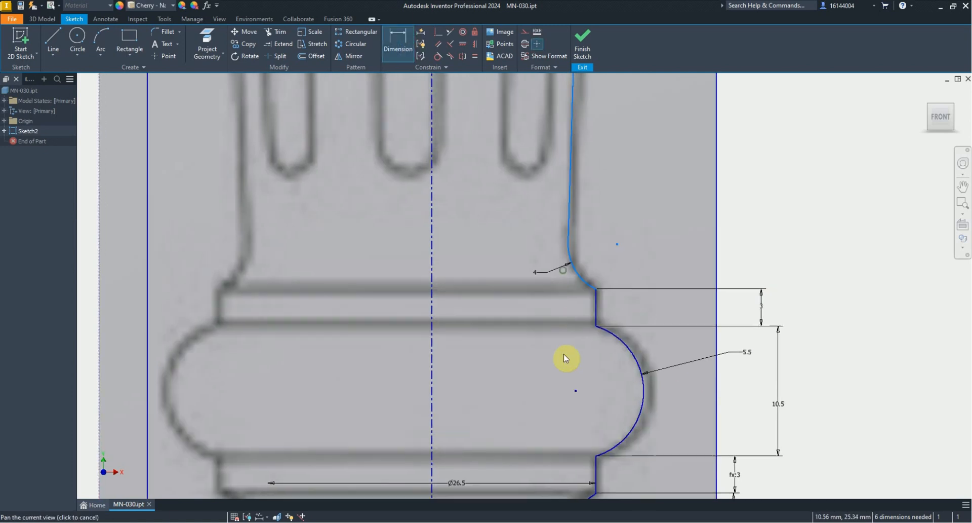
left_click(569, 243)
left_click(431, 246)
left_click(458, 248)
type("22")
key("Return")
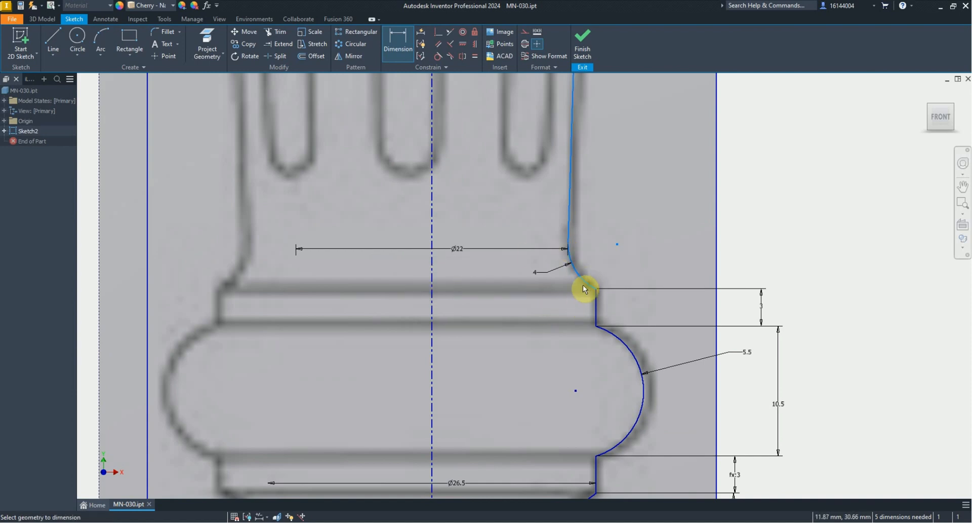
scroll(570, 240, "down", 5)
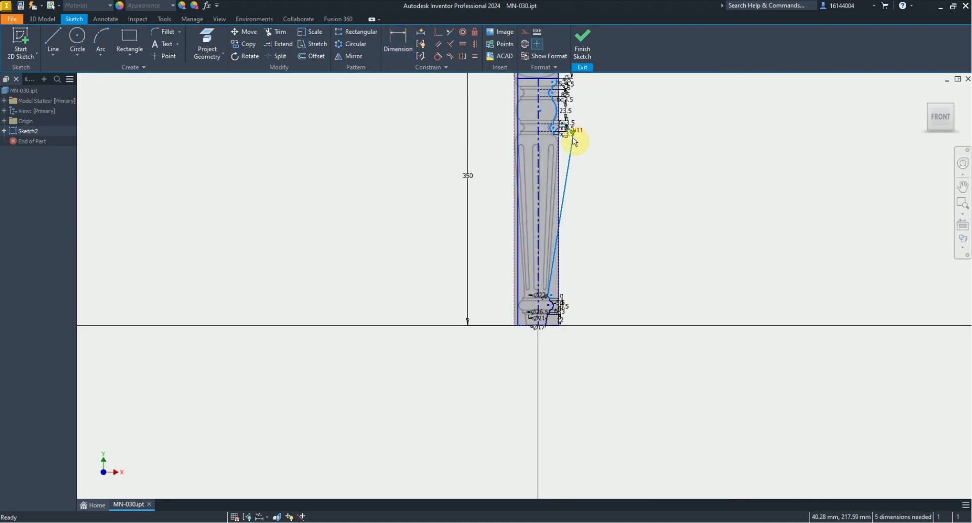
Step: Dimension the diameter of the ledge directly above the fluted taper about the centerline as 31.5 mm
scroll(572, 138, "up", 5)
scroll(554, 206, "down", 2)
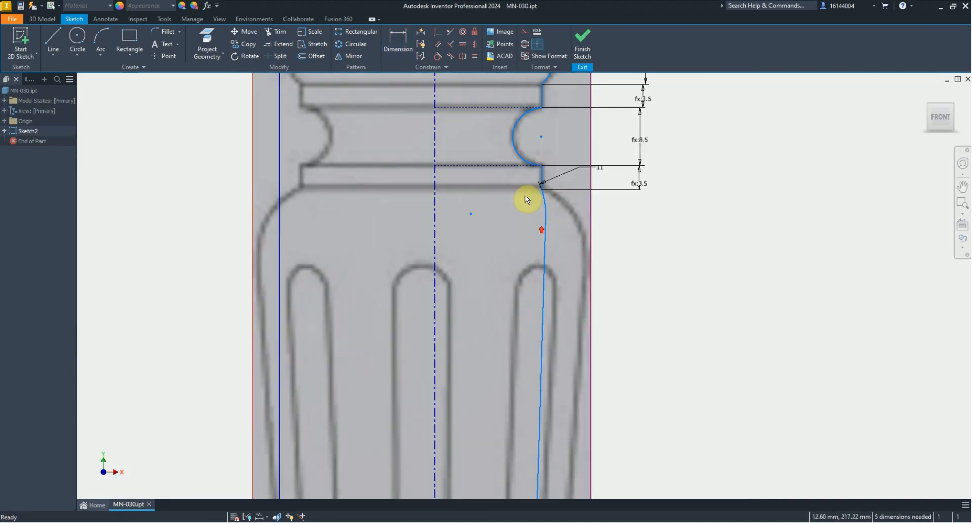
scroll(557, 216, "up", 3)
left_click(398, 43)
left_click(557, 207)
left_click(351, 216)
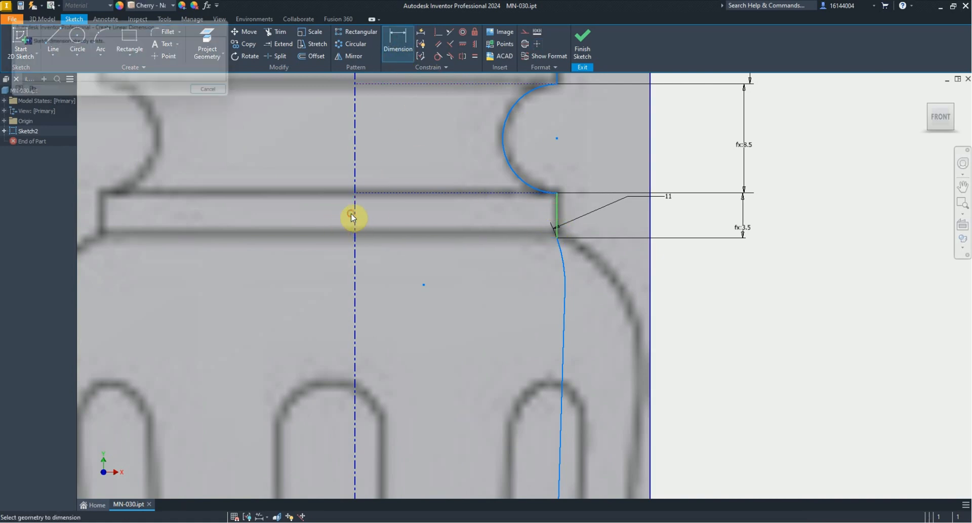
key("Escape")
left_click(557, 213)
left_click(355, 223)
left_click(391, 235)
type("31.5")
key("Return")
scroll(454, 234, "down", 4)
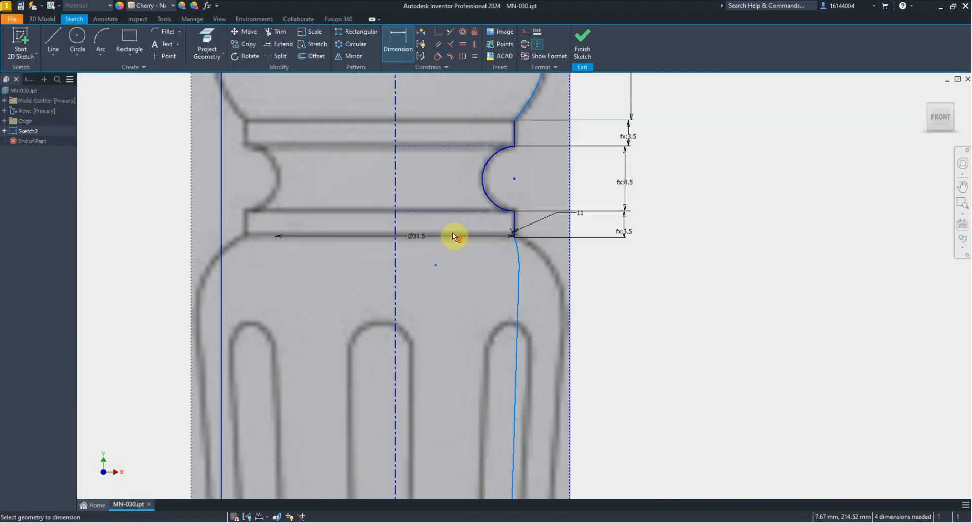
Step: Dimension the diameter at the upper end of the fluted taper about the centerline as 44.5 mm
scroll(493, 226, "up", 1)
scroll(529, 238, "up", 1)
scroll(533, 259, "down", 4)
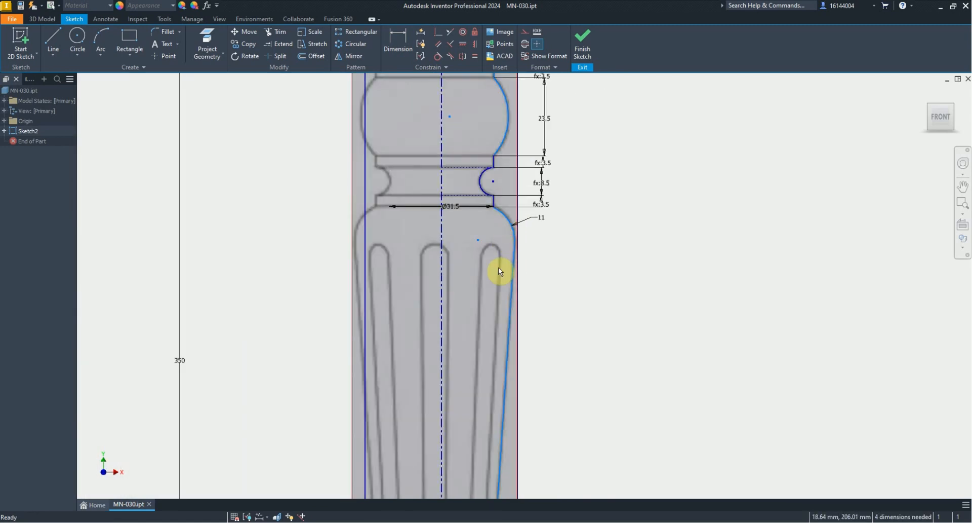
scroll(499, 268, "up", 2)
left_click(397, 271)
left_click(418, 273)
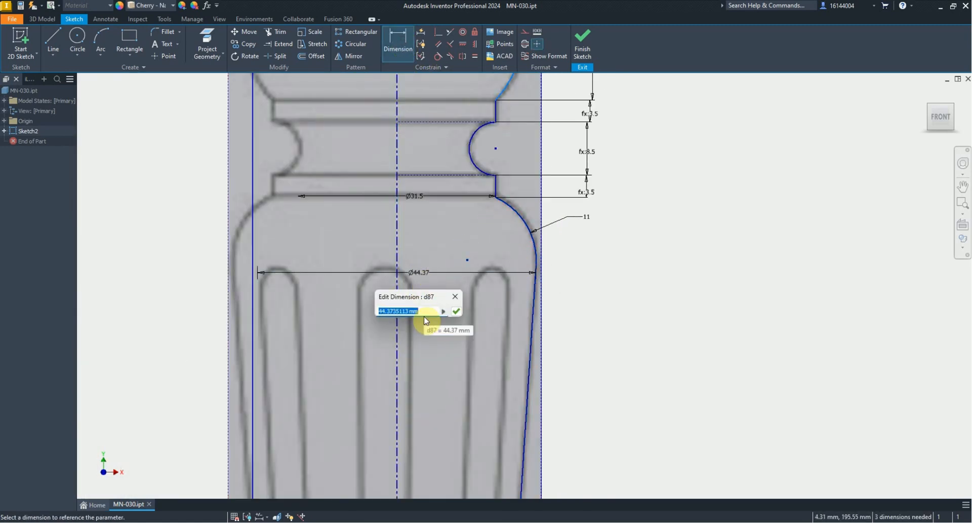
key("Return")
Step: Dimension the diameter of the ledge above the large middle bead about the centerline as 32 mm
scroll(434, 445, "down", 4)
scroll(491, 278, "up", 4)
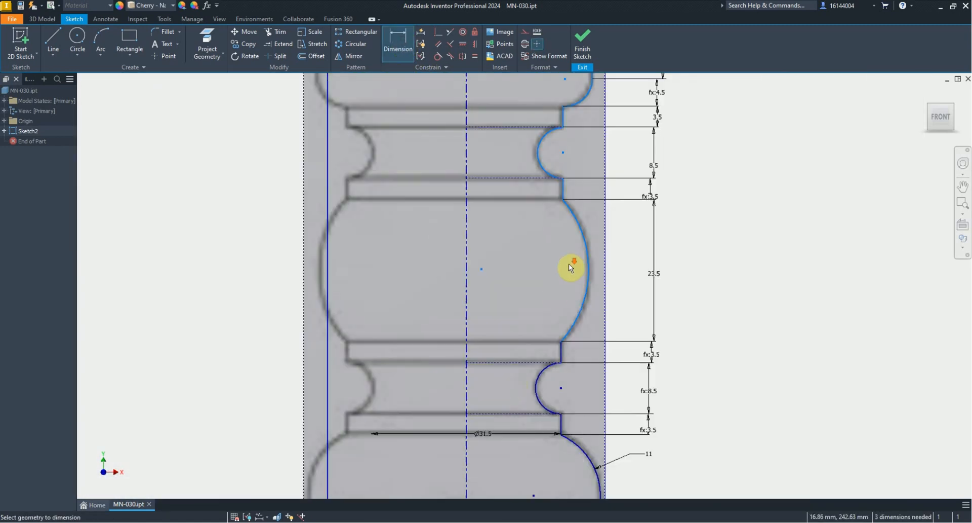
scroll(499, 198, "up", 4)
scroll(557, 235, "down", 2)
left_click(536, 220)
left_click(306, 221)
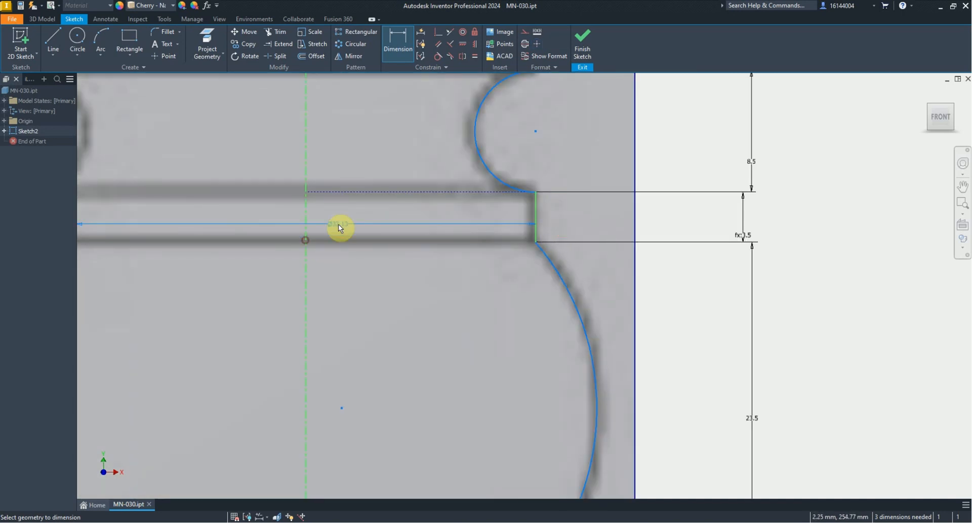
left_click(337, 224)
type("32.1262507")
key("Return")
Step: Adjust the large middle bead's arc to the reference image and dimension its radius as 17 mm
scroll(380, 294, "down", 5)
scroll(415, 347, "up", 3)
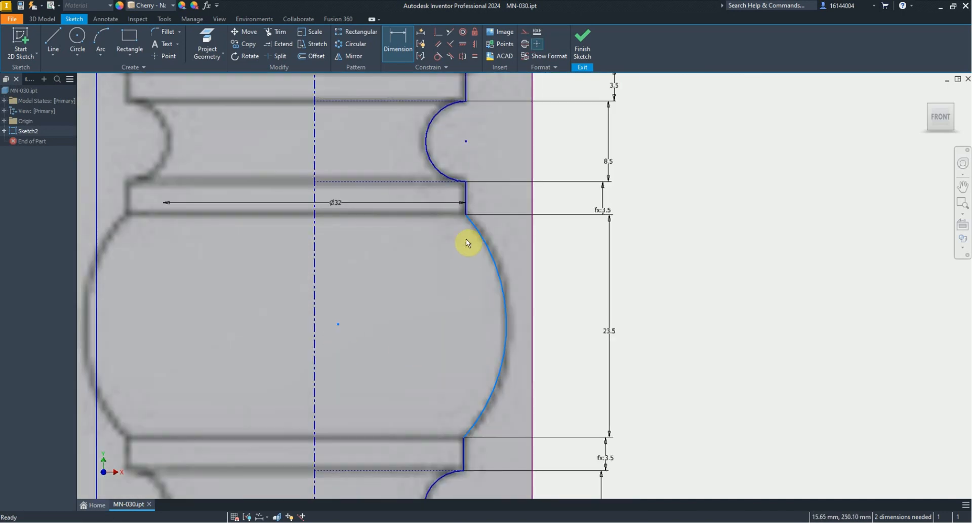
key("Escape")
left_click_drag(474, 238, 486, 255)
mouse_move(340, 324)
left_mouse_down()
mouse_move(330, 325)
mouse_move(348, 325)
left_mouse_up()
left_click(398, 47)
left_click(502, 276)
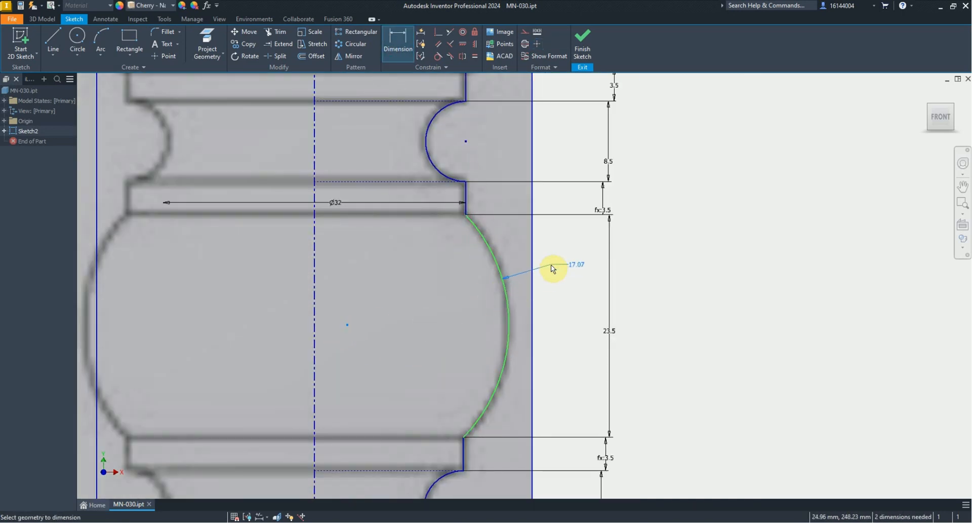
left_click(552, 266)
type("17")
key("Return")
Step: Dimension the radius of the rounded corner below the square block as 4.5 mm
scroll(522, 320, "down", 4)
scroll(491, 219, "up", 4)
left_click(529, 261)
left_click(601, 264)
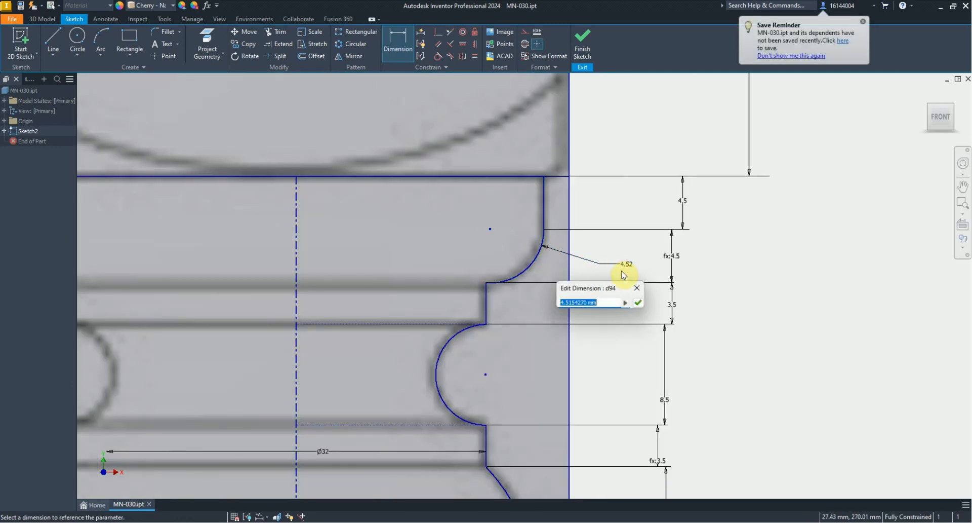
type("4.5")
key("Return")
Step: Revolve the turned half-profile a full 360 degrees about the centerline to form the leg's solid body
scroll(621, 270, "down", 5)
left_click(43, 19)
left_click(53, 40)
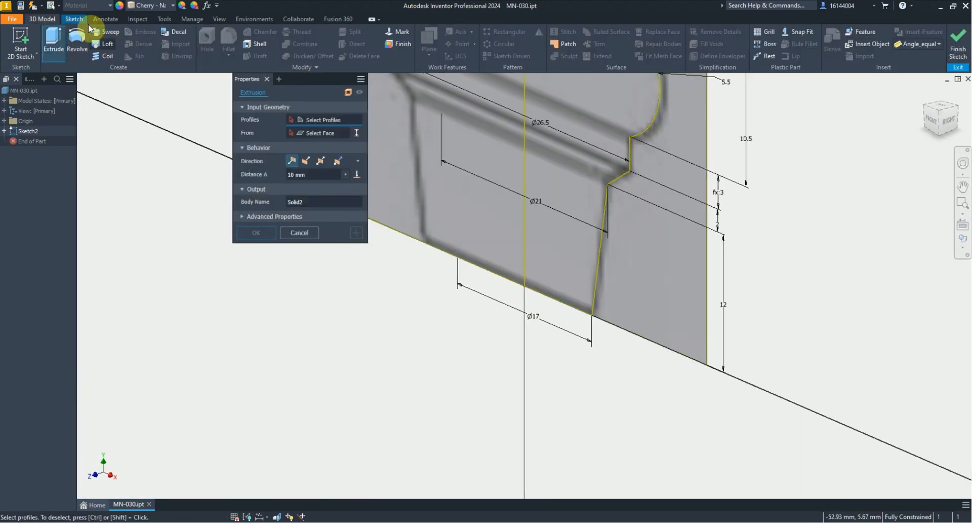
scroll(416, 296, "down", 6)
scroll(451, 157, "up", 4)
left_click(480, 192)
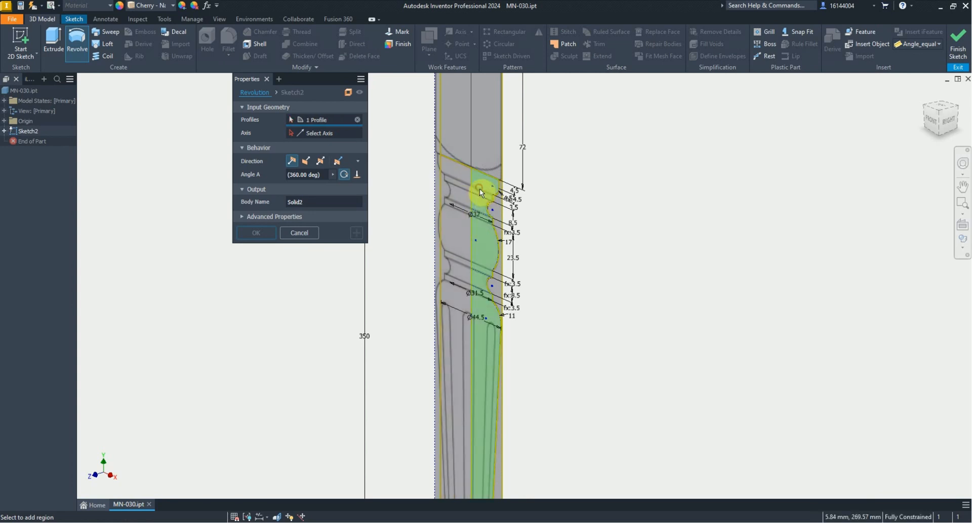
left_click(324, 133)
left_click(472, 130)
scroll(433, 147, "down", 5)
scroll(443, 329, "up", 5)
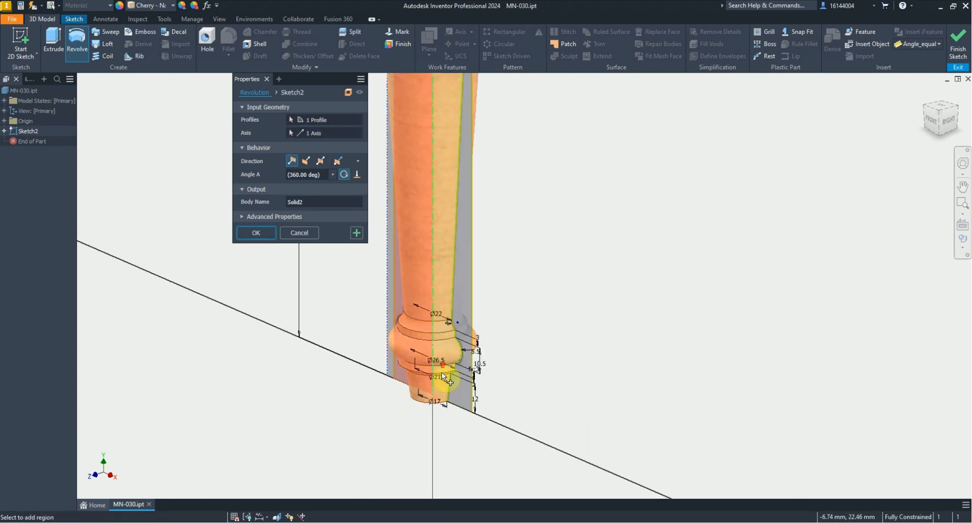
scroll(442, 369, "down", 5)
scroll(468, 203, "up", 4)
scroll(478, 215, "up", 2)
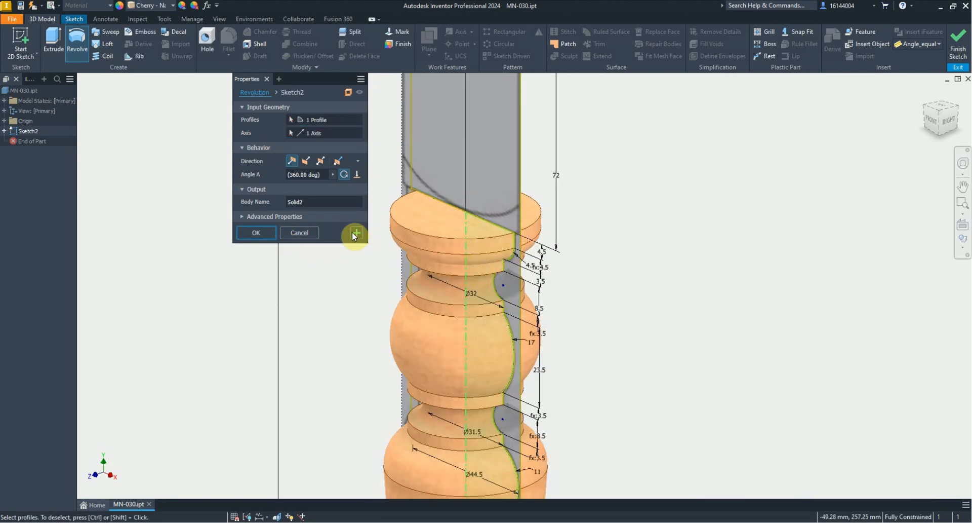
left_click(272, 232)
Step: Share the profile sketch consumed by the revolve for use in other features
scroll(358, 217, "down", 3)
left_click(4, 141)
right_click(30, 151)
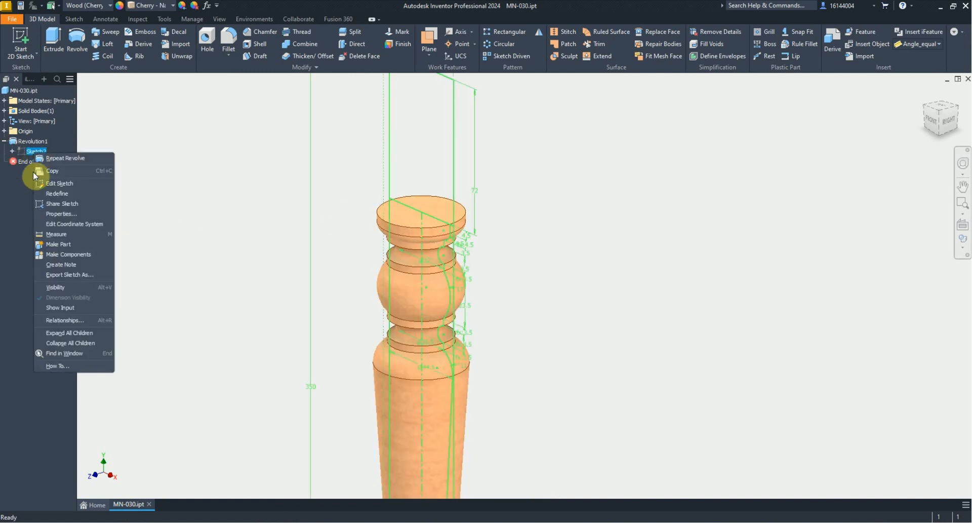
left_click(59, 205)
Step: Extrude the rectangle above the turning symmetrically, linking its distance to the block's 46 mm width dimension, and join it to the leg
scroll(263, 266, "down", 4)
scroll(311, 215, "up", 6)
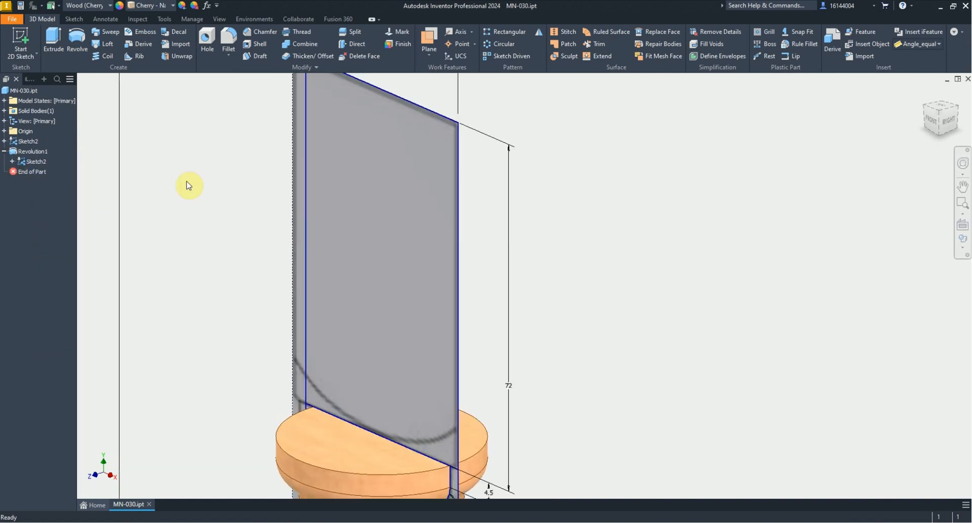
key("e")
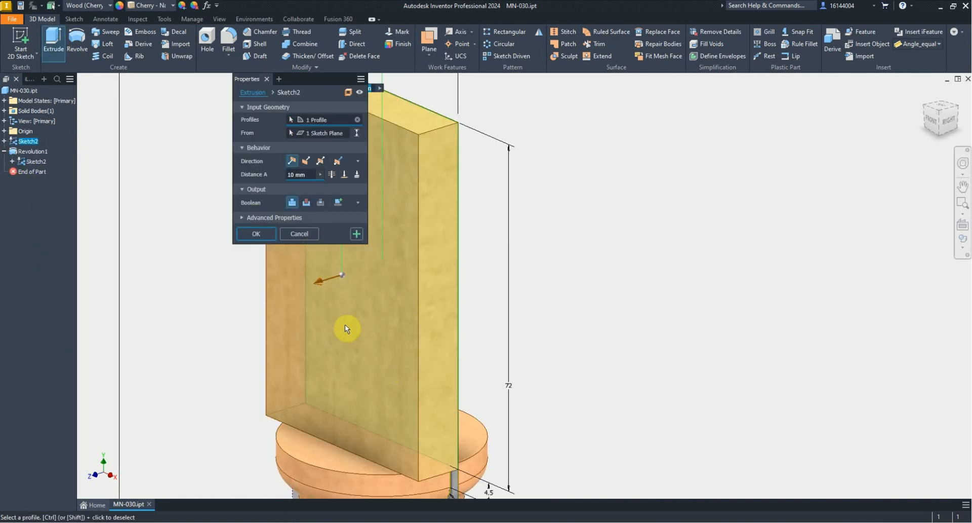
left_click(321, 161)
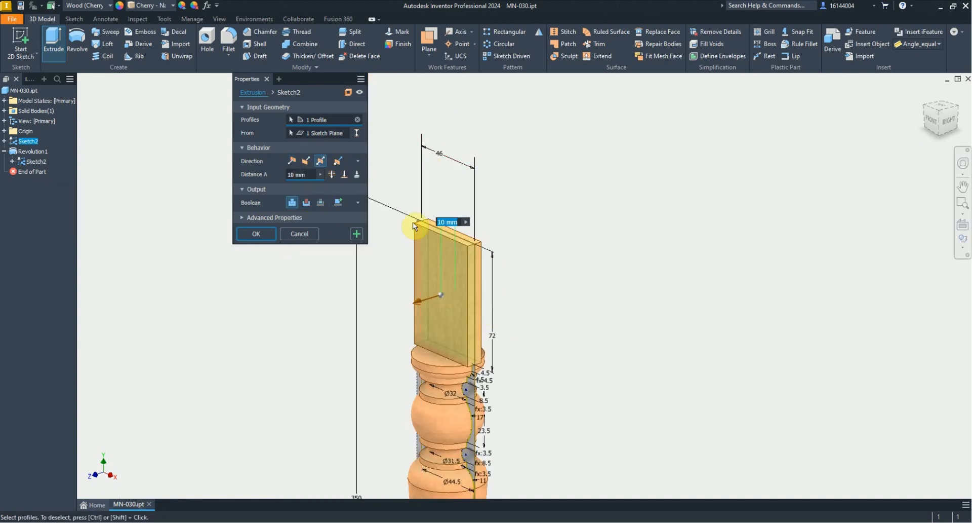
left_click(441, 154)
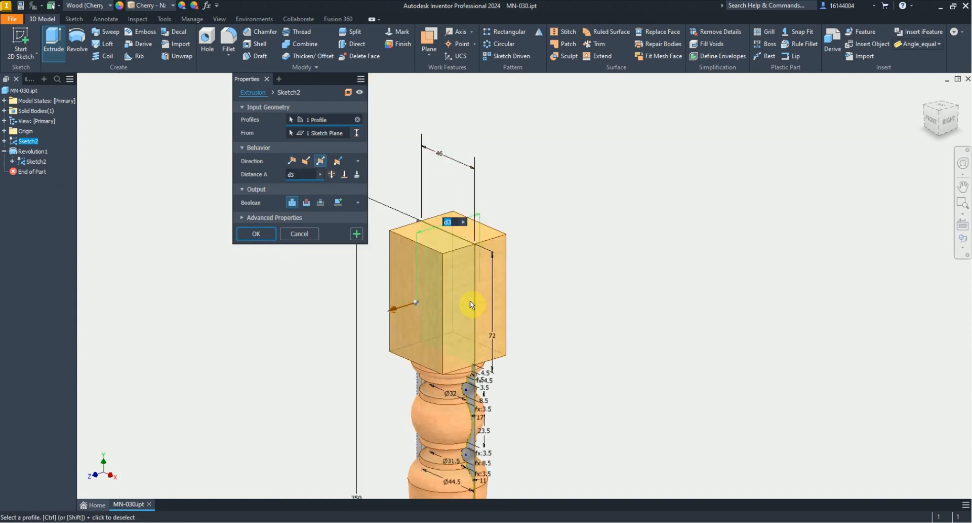
left_click(270, 236)
Step: Examine the junction between the square block and the turned leg from several angles
scroll(349, 300, "down", 5)
middle_click_drag(350, 300, 383, 275, "shift")
scroll(384, 253, "up", 6)
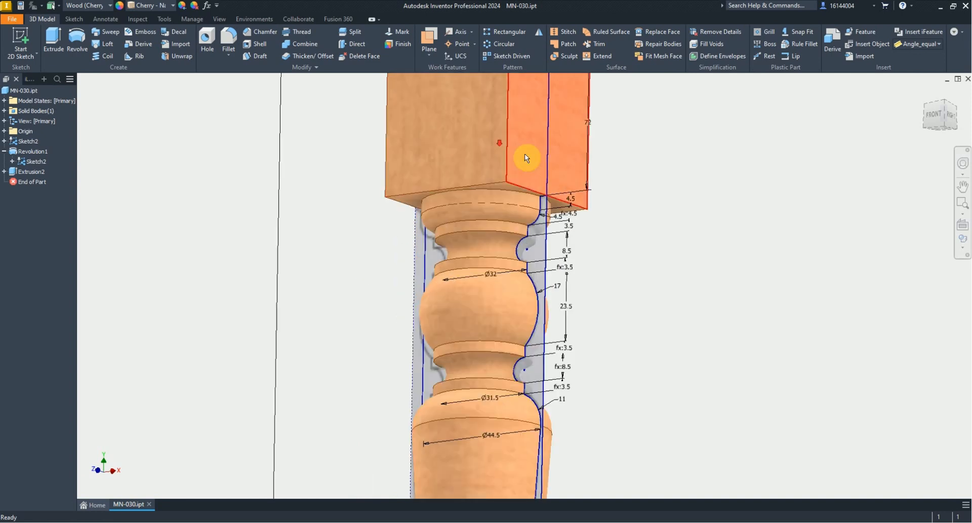
scroll(423, 243, "down", 3)
middle_click_drag(426, 253, 426, 243, "shift")
scroll(425, 252, "up", 10)
scroll(378, 261, "down", 8)
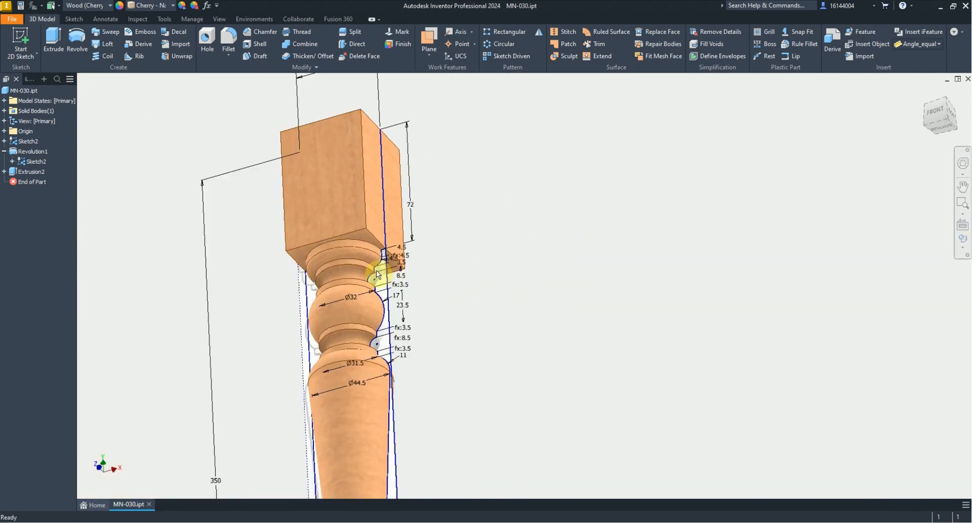
mouse_move(378, 264)
middle_mouse_down("shift")
mouse_move(421, 266)
mouse_move(367, 265)
middle_mouse_up("shift")
scroll(366, 265, "up", 4)
key("F6")
Step: Turn on the visibility of the shared profile sketch
left_click(4, 152)
right_click(28, 141)
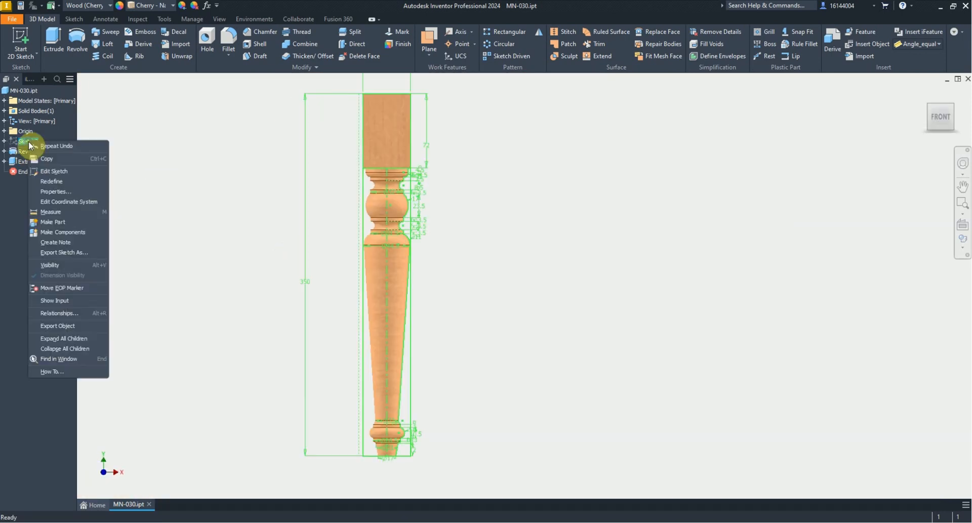
left_click(74, 269)
Step: Create a work plane tangent to the leg's tapered face through the profile sketch's taper line
scroll(364, 228, "up", 3)
scroll(412, 272, "down", 3)
scroll(440, 278, "up", 5)
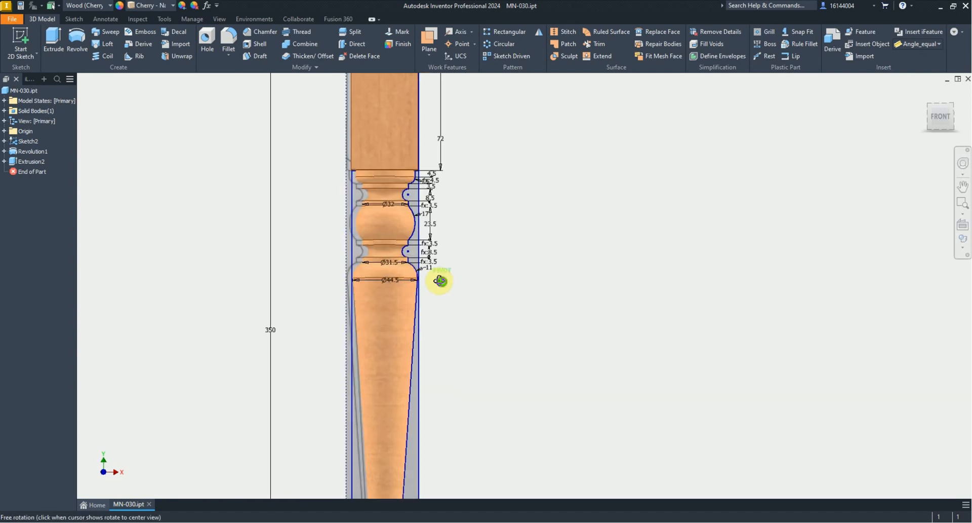
scroll(444, 252, "up", 5)
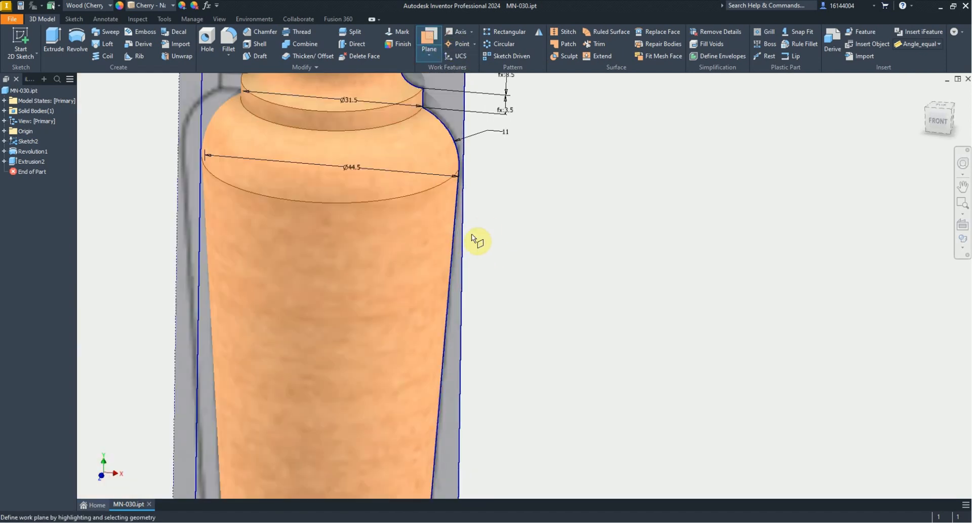
left_click(455, 224)
left_click(367, 200)
scroll(367, 200, "down", 6)
middle_click_drag(390, 256, 395, 192, "shift")
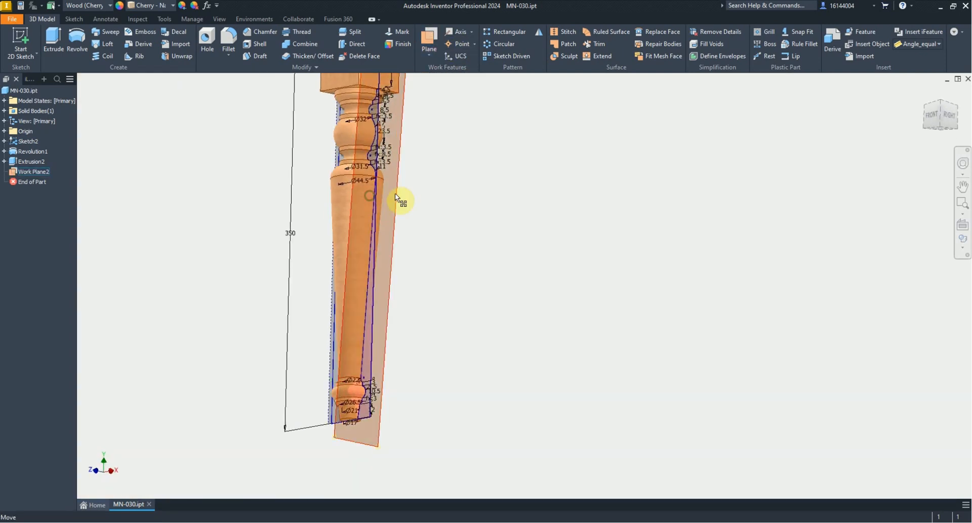
Step: Open the shared profile sketch for editing
right_click(36, 146)
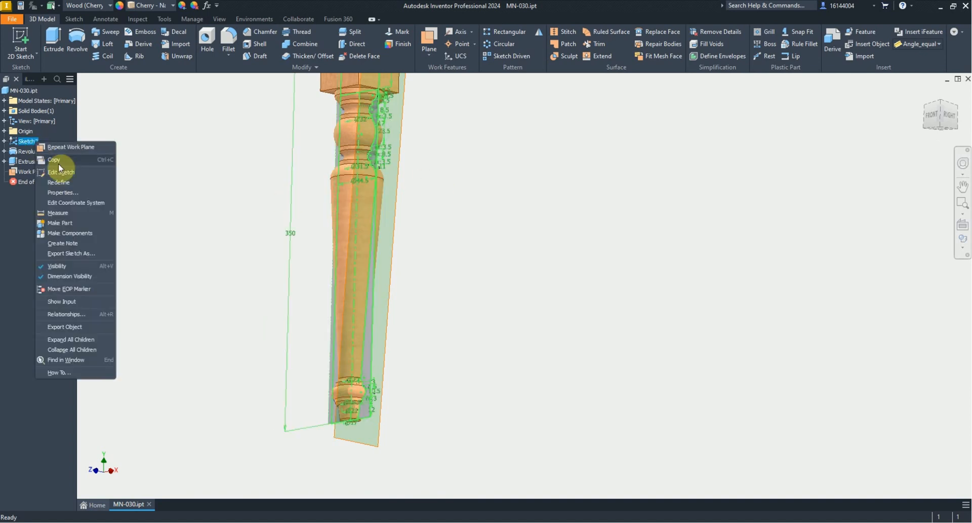
left_click(59, 161)
mouse_move(278, 223)
middle_mouse_down("shift")
mouse_move(293, 215)
mouse_move(282, 237)
middle_mouse_up("shift")
left_click(34, 144)
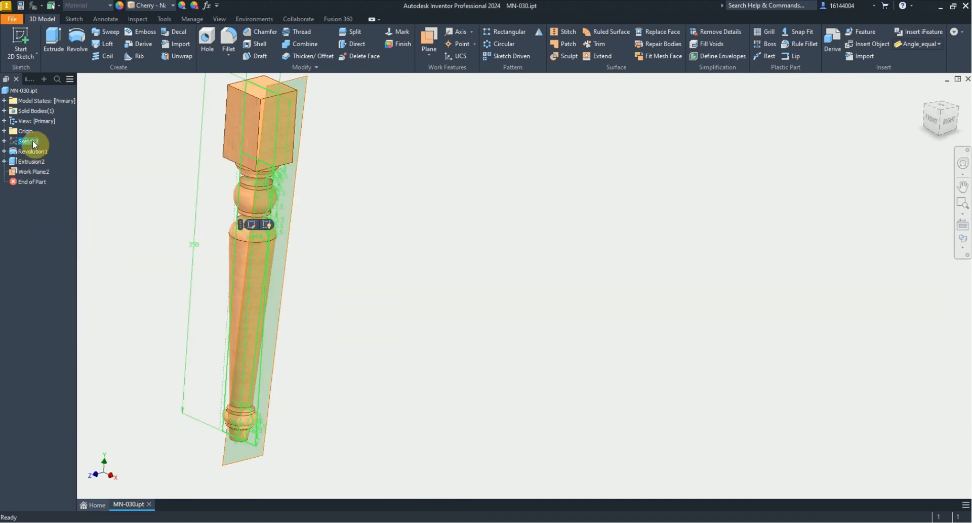
left_click(253, 224)
scroll(456, 147, "up", 6)
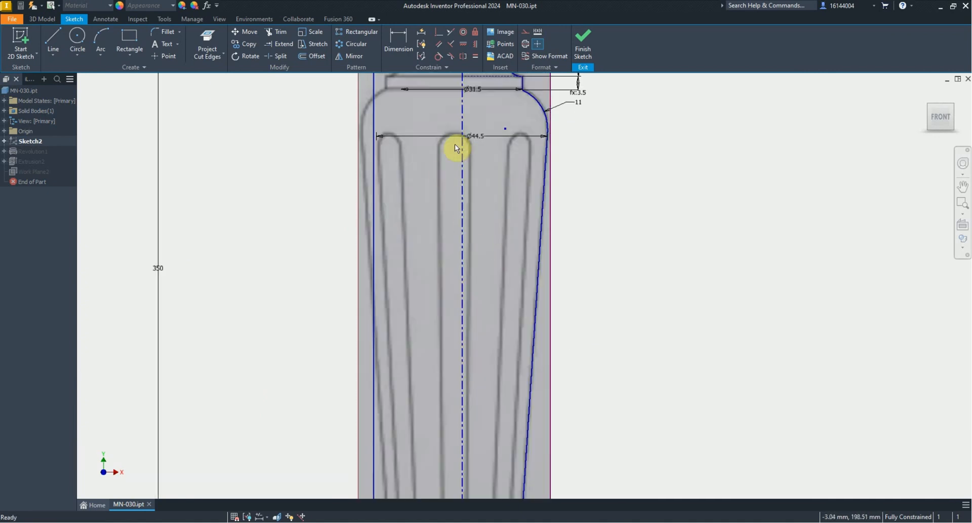
Step: Draw a circle at each end of the central flute, matching its rounded ends in the reference image
left_click(77, 39)
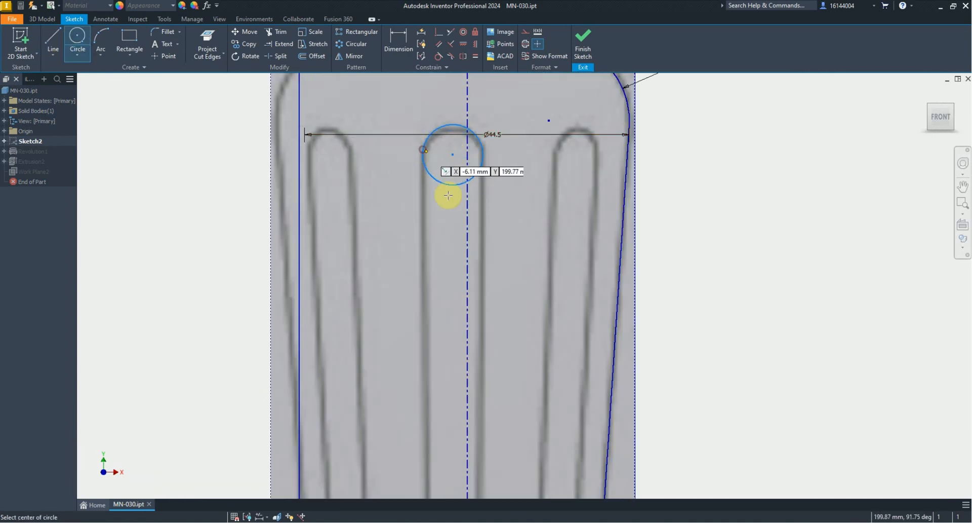
scroll(412, 343, "down", 5)
scroll(417, 381, "up", 5)
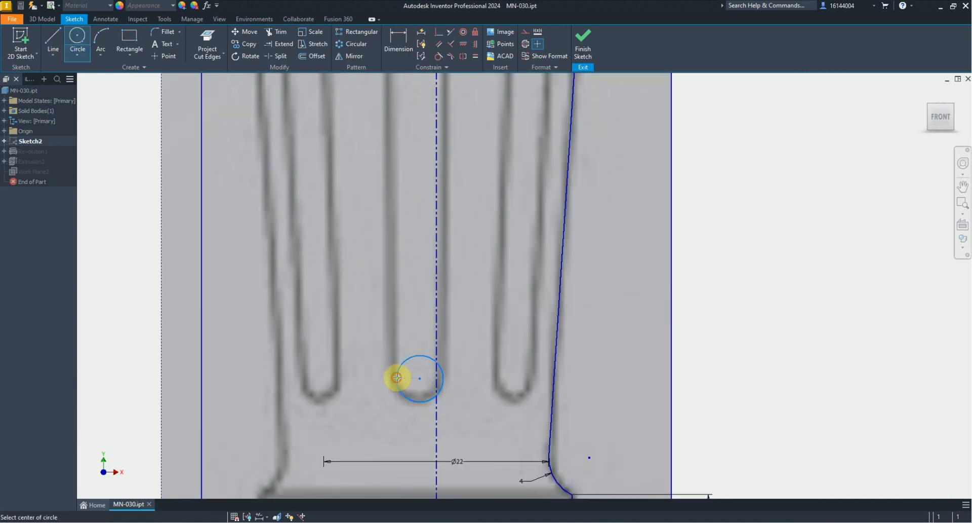
middle_click_drag(397, 378, 342, 431)
Step: Draw two lines along the sides of the central flute, connecting the upper circle to the lower one
left_click(53, 40)
left_click(340, 433)
scroll(334, 448, "down", 5)
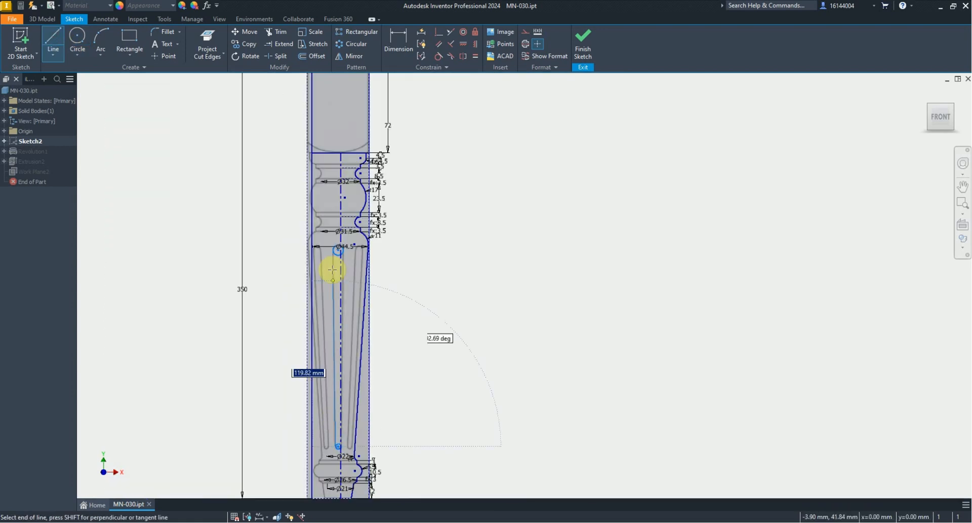
scroll(354, 253, "up", 10)
left_click(423, 239)
scroll(532, 253, "down", 10)
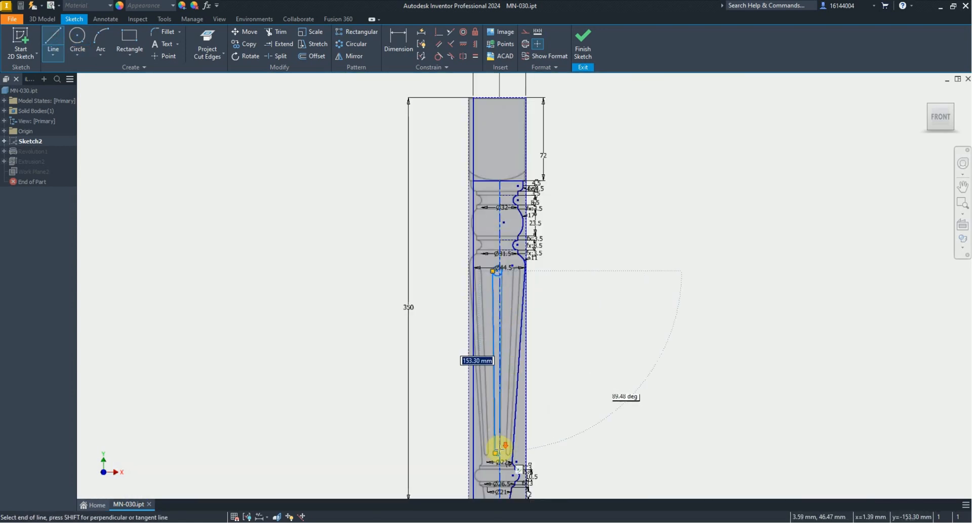
scroll(499, 448, "up", 5)
left_click(495, 453)
scroll(494, 453, "down", 5)
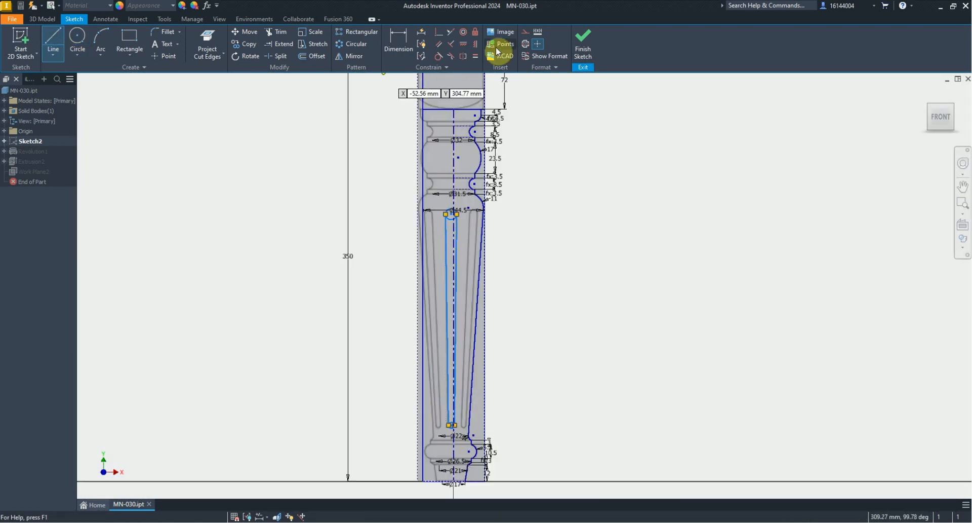
Step: Align the centers of the central flute's two end circles with a vertical constraint
left_click(475, 43)
scroll(441, 173, "up", 5)
scroll(429, 397, "down", 5)
scroll(405, 397, "up", 5)
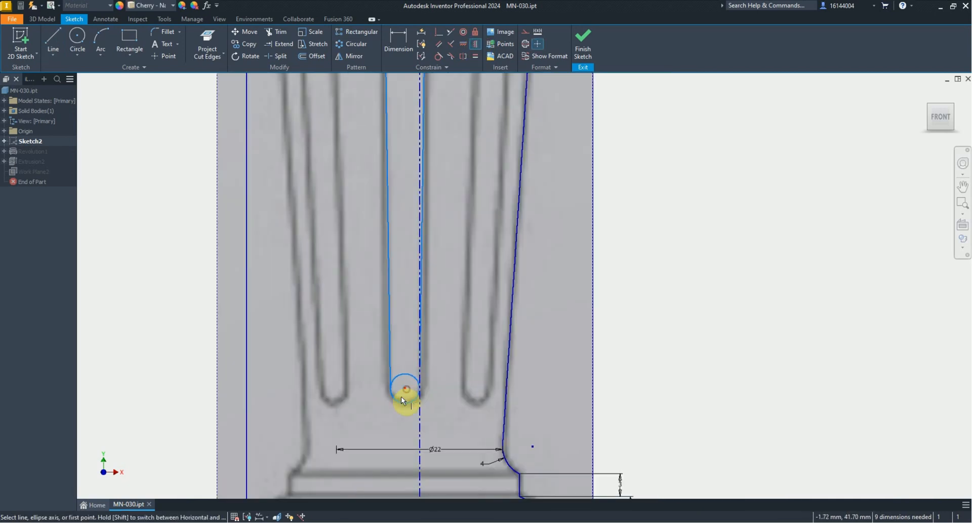
scroll(402, 397, "up", 5)
Step: Trim the inner portions of the central flute's two end circles, leaving one closed rounded outline
left_click(274, 35)
scroll(381, 444, "down", 5)
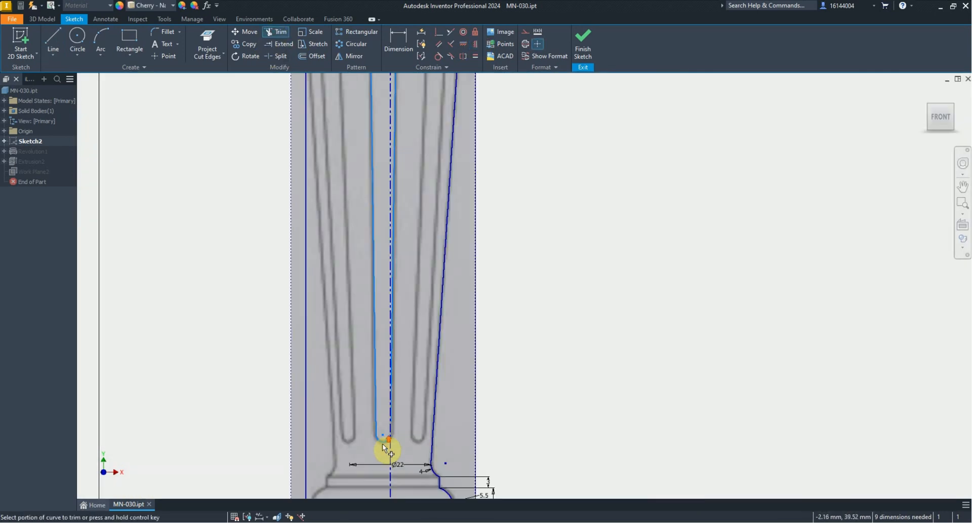
scroll(396, 286, "up", 5)
left_click(432, 276)
scroll(400, 238, "down", 2)
scroll(378, 204, "up", 4)
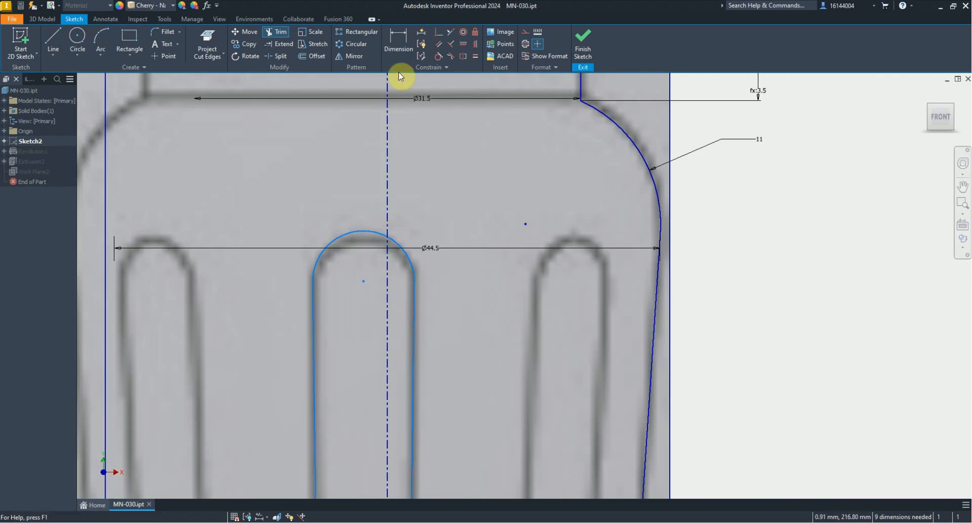
Step: Dimension the central flute's upper end arc with a 4 mm radius
left_click(399, 42)
left_click(340, 234)
left_click(312, 216)
key("Return")
Step: Dimension the vertical distance between the centers of the flute's two end arcs as 158 mm
scroll(335, 229, "down", 5)
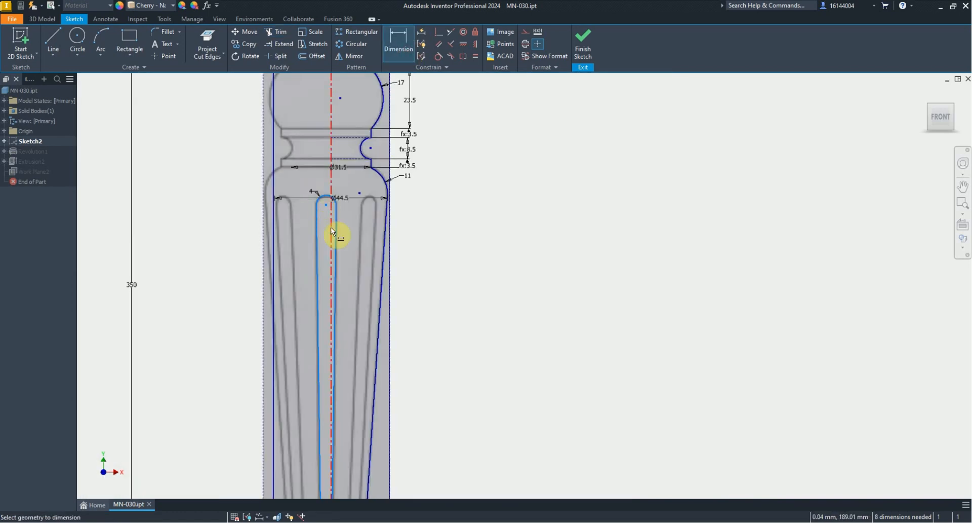
scroll(340, 203, "up", 3)
scroll(348, 258, "down", 4)
scroll(341, 286, "up", 7)
left_click(296, 398)
scroll(299, 392, "down", 4)
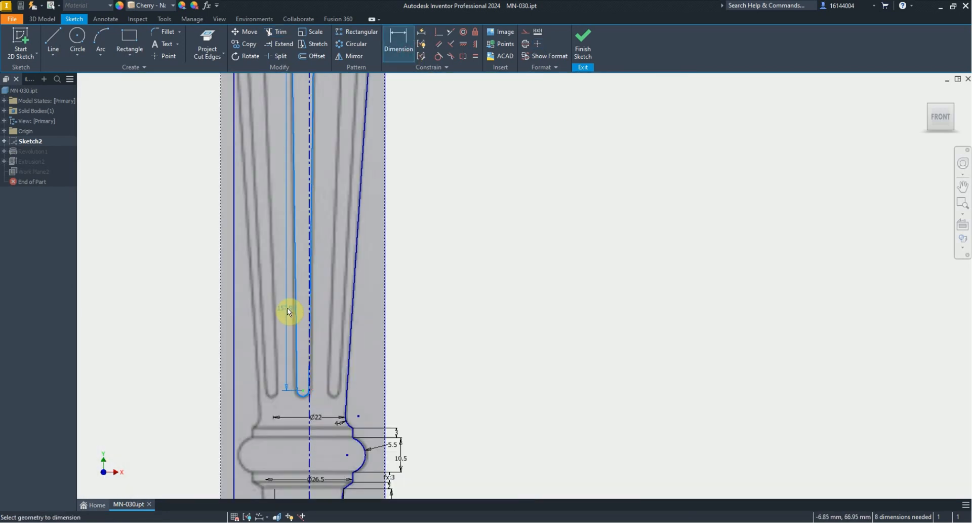
left_click(287, 307)
key("Return")
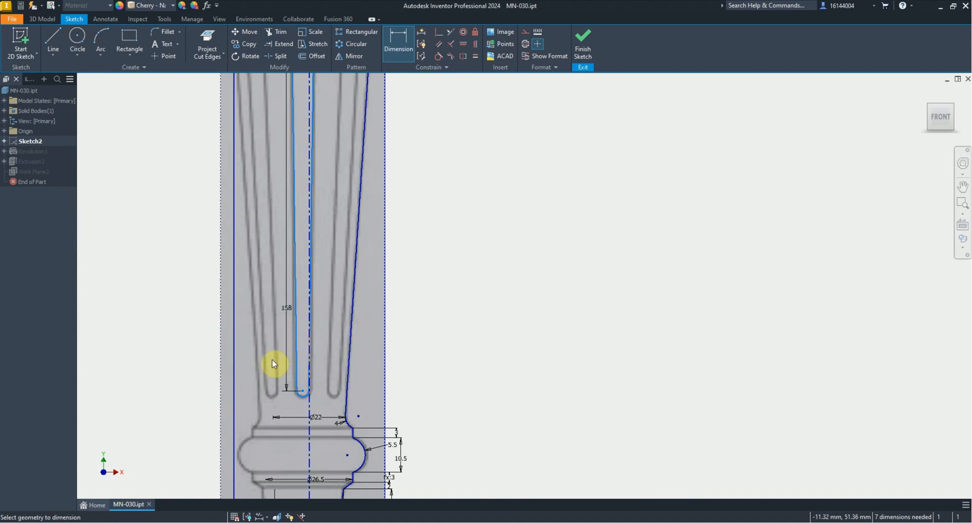
Step: Dimension the central flute's lower end arc with a 2 mm radius
scroll(278, 354, "up", 5)
left_click(279, 338)
left_click(207, 390)
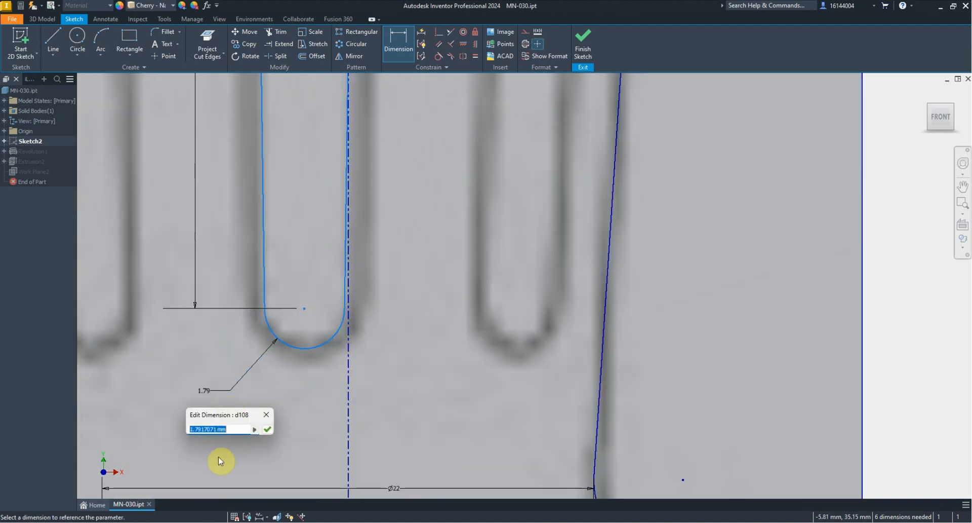
type("2")
key("Return")
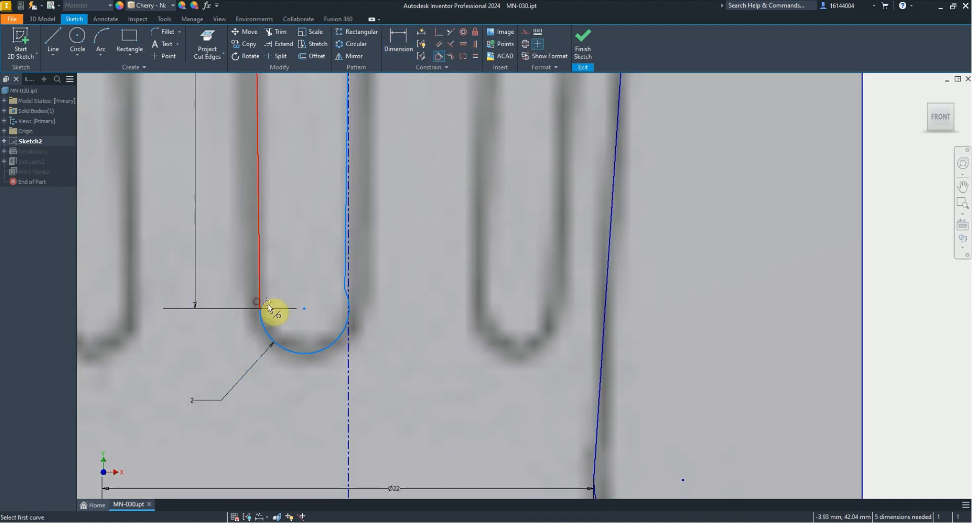
Step: Make the flute's side lines tangent to its lower and upper end arcs
key("Escape")
scroll(352, 341, "down", 5)
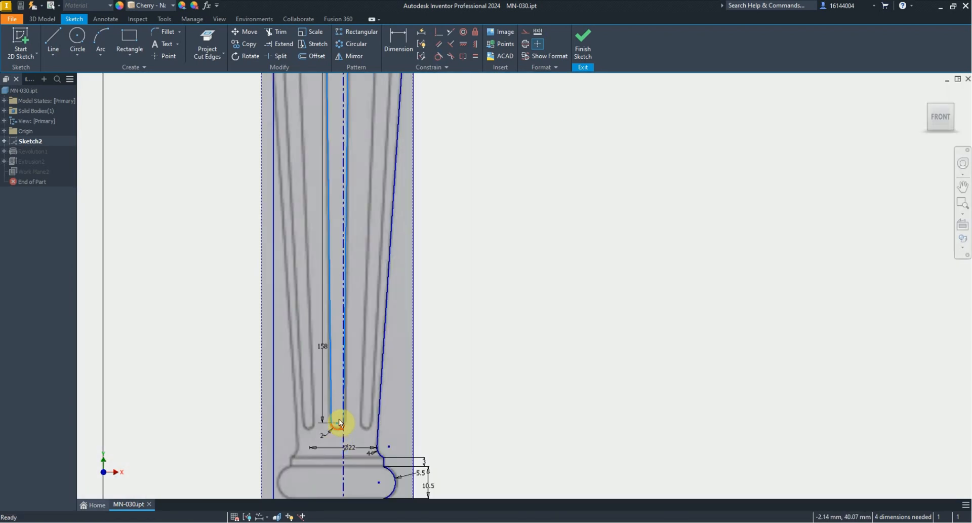
scroll(336, 135, "up", 6)
left_click(438, 56)
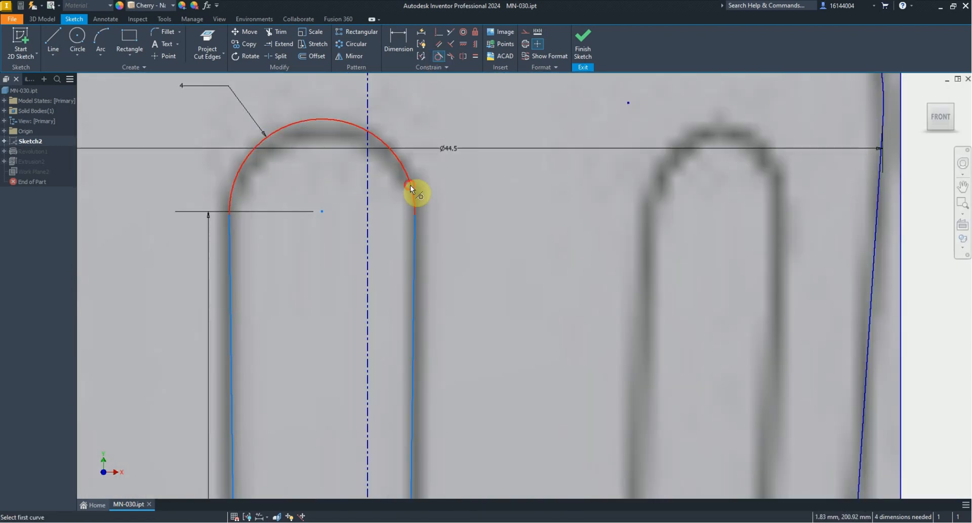
key("Escape")
scroll(302, 170, "down", 7)
scroll(305, 440, "up", 5)
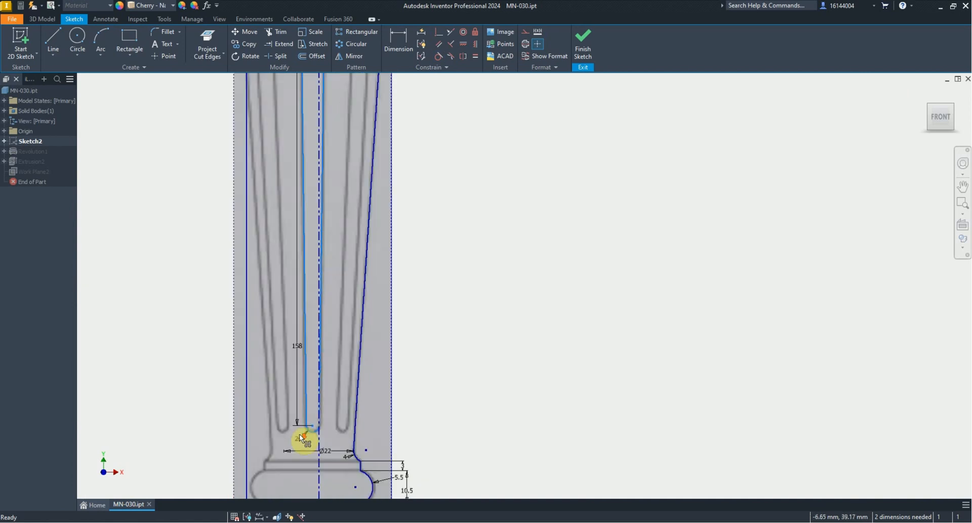
Step: Copy the complete flute outline of two arcs and two side lines, and finish the profile sketch
scroll(343, 439, "down", 3)
scroll(336, 434, "up", 6)
left_click(291, 391)
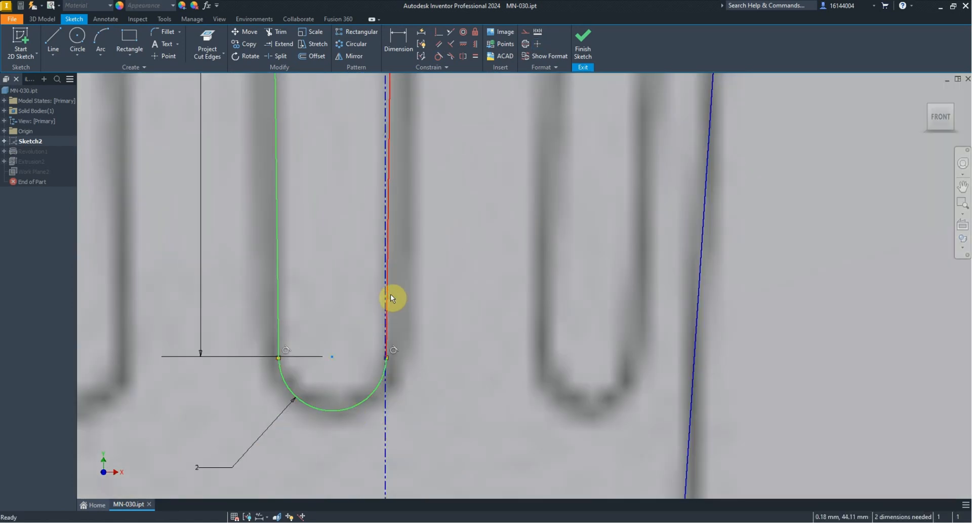
scroll(362, 137, "down", 8)
scroll(304, 146, "up", 6)
right_click(384, 120)
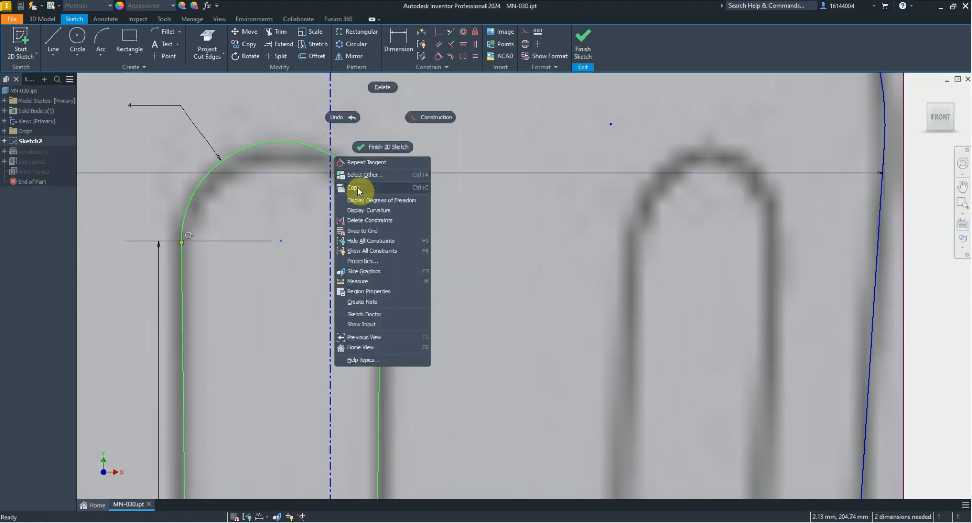
left_click(583, 41)
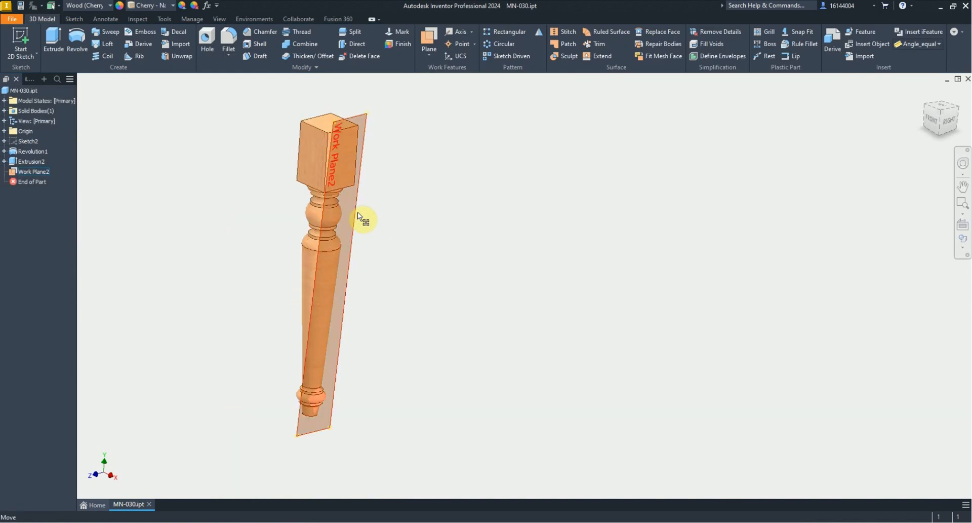
Step: Start a new sketch on the tangent work plane and paste the copied flute outline into it
right_click(359, 216)
left_click(365, 242)
right_click(501, 279)
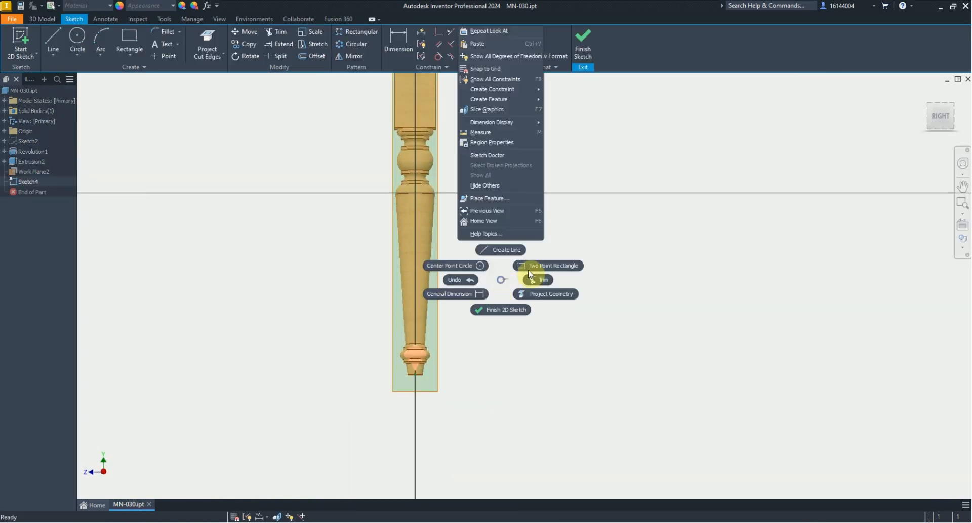
left_click(481, 45)
scroll(556, 291, "up", 3)
Step: Move the whole pasted flute outline off the leg into the empty area beside it
left_click_drag(652, 328, 297, 222)
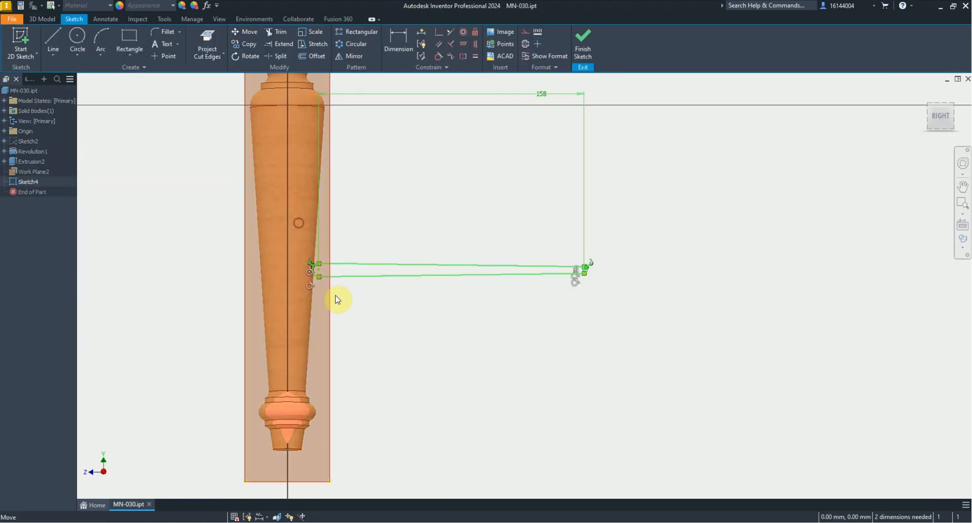
left_click(245, 31)
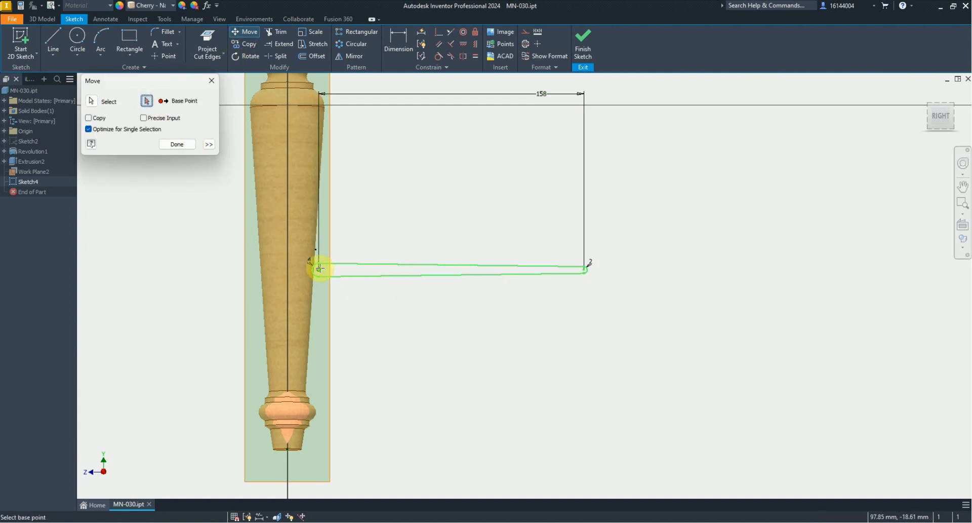
left_click_drag(320, 268, 389, 235)
Step: Rotate the flute outline 90 degrees about its larger arc's center so the narrow end points down
left_click(247, 56)
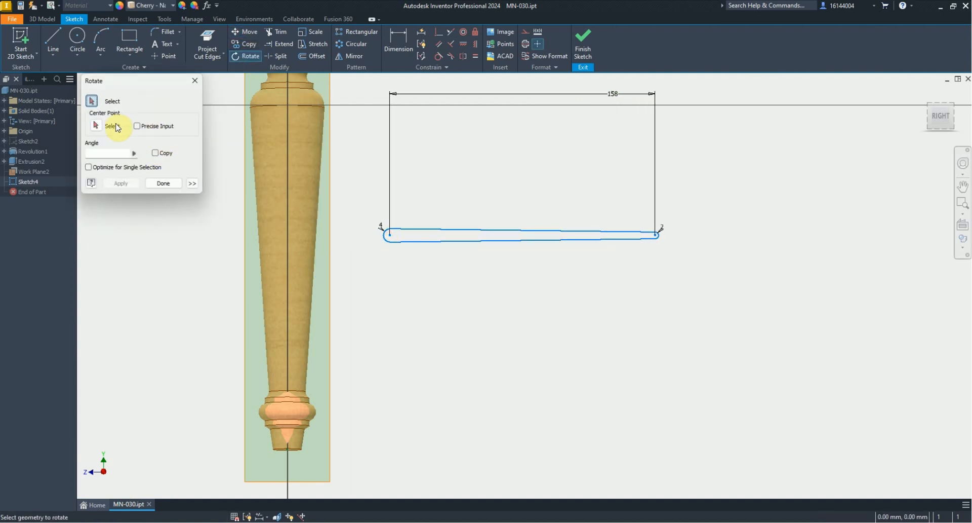
left_click_drag(746, 306, 361, 179)
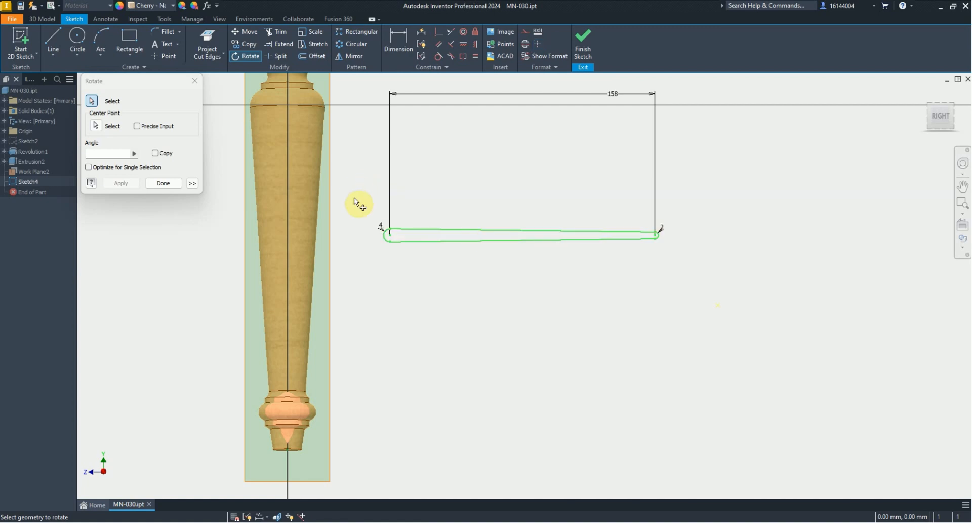
left_click(100, 130)
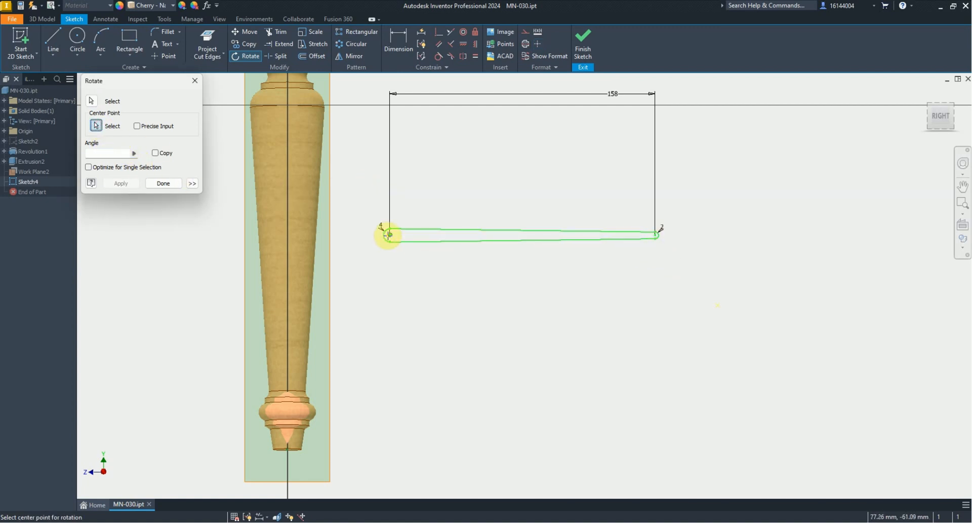
left_click(388, 234)
left_click(445, 277)
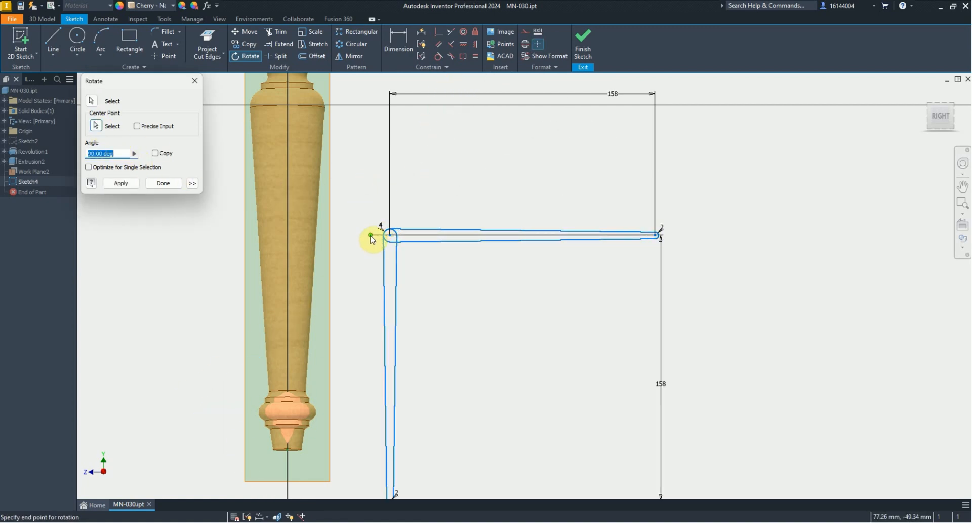
key("Return")
Step: Move the flute outline by its larger arc's center onto the leg's axis, just below the start of the taper
scroll(463, 188, "down", 5)
scroll(436, 223, "up", 6)
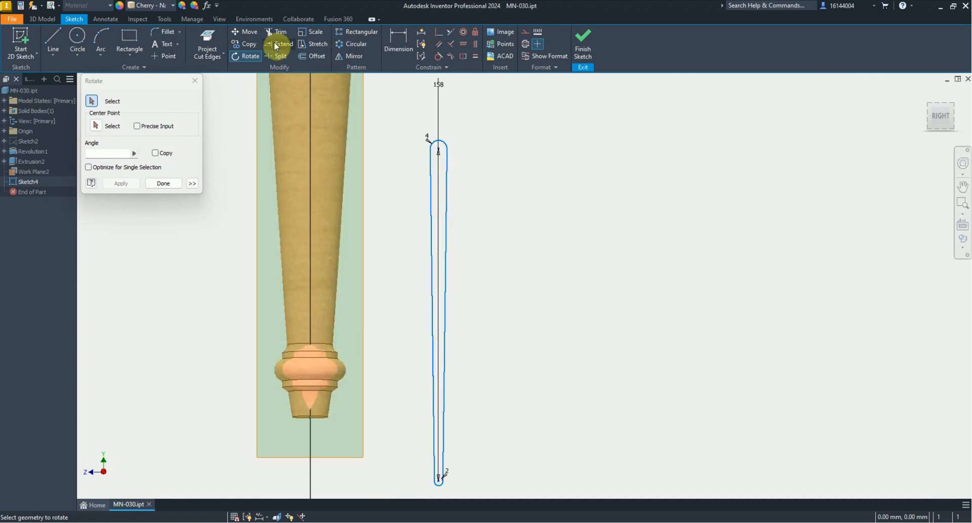
left_click(245, 31)
scroll(412, 188, "down", 3)
left_click_drag(475, 405, 418, 135)
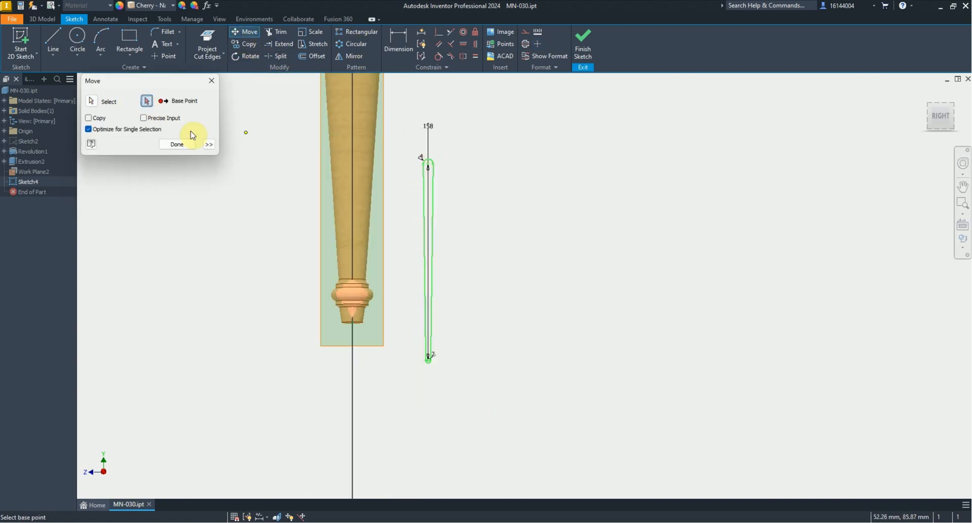
scroll(421, 157, "up", 7)
left_click(449, 183)
scroll(450, 234, "down", 8)
scroll(390, 177, "up", 4)
scroll(376, 194, "down", 5)
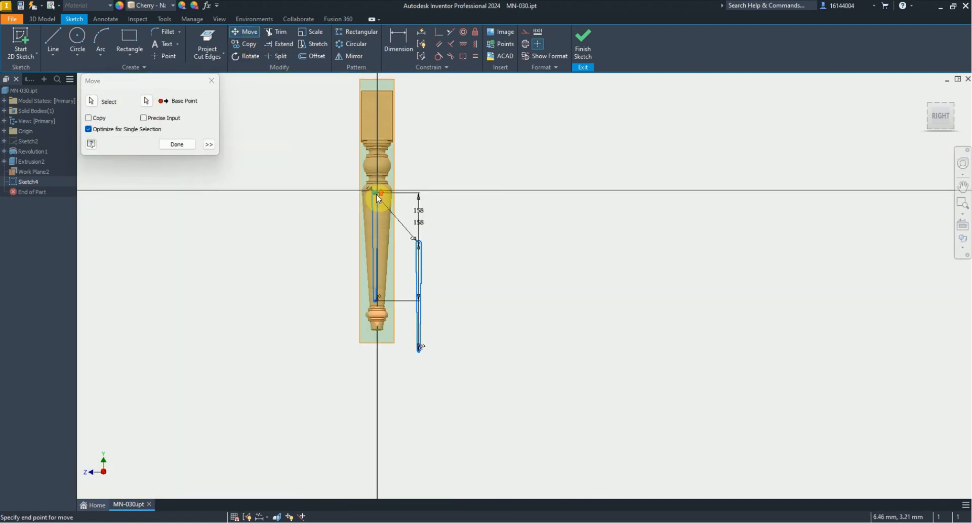
scroll(383, 201, "up", 10)
left_click(374, 195)
scroll(373, 185, "down", 8)
right_click(517, 204)
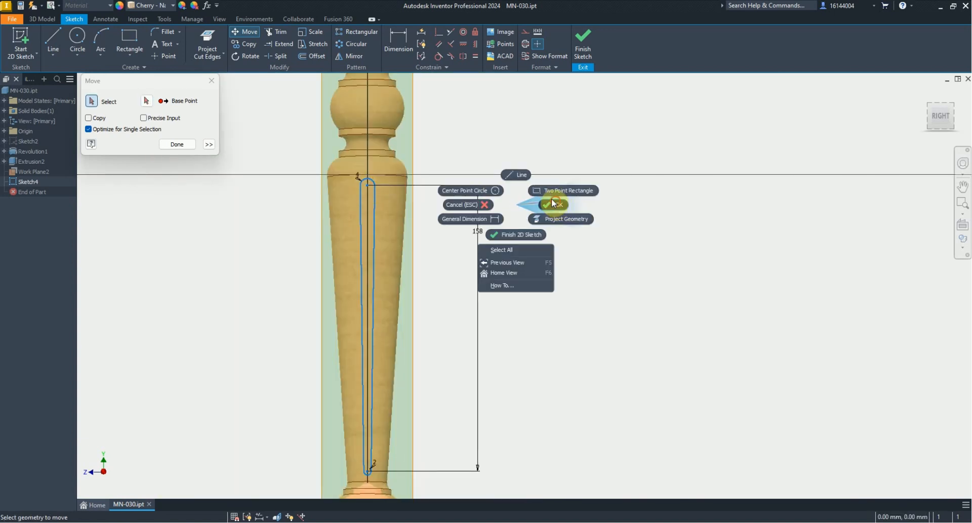
left_click(554, 204)
Step: Draw a vertical line about 398 mm long along the leg's axis to above the square block, as a centerline
left_click(55, 38)
scroll(337, 121, "down", 5)
scroll(346, 247, "up", 9)
scroll(348, 250, "up", 2)
left_click(348, 256)
scroll(355, 213, "down", 8)
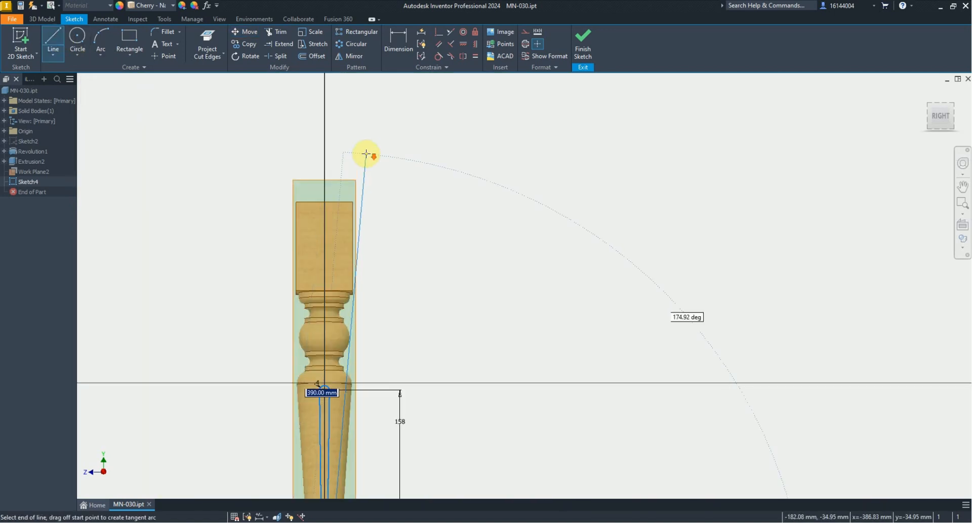
scroll(324, 139, "up", 5)
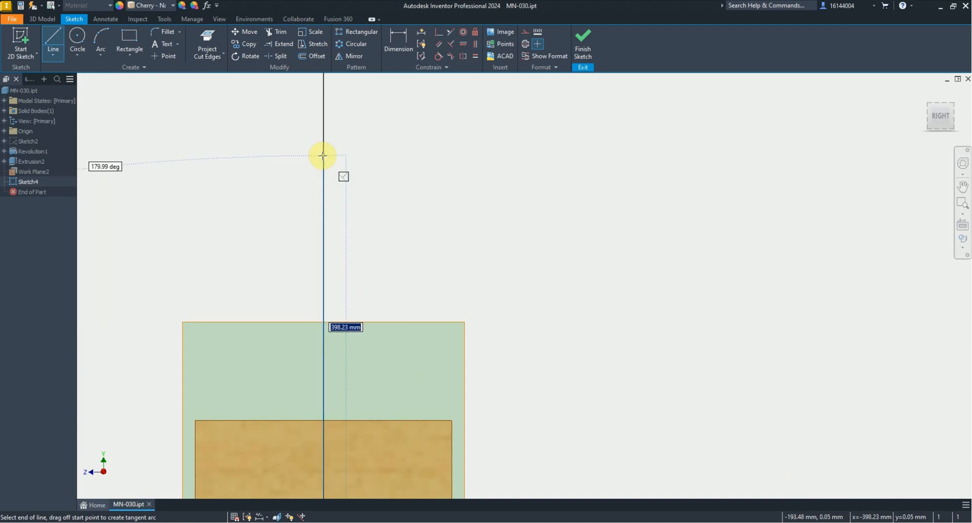
left_click(323, 156)
key("Escape")
left_click(527, 44)
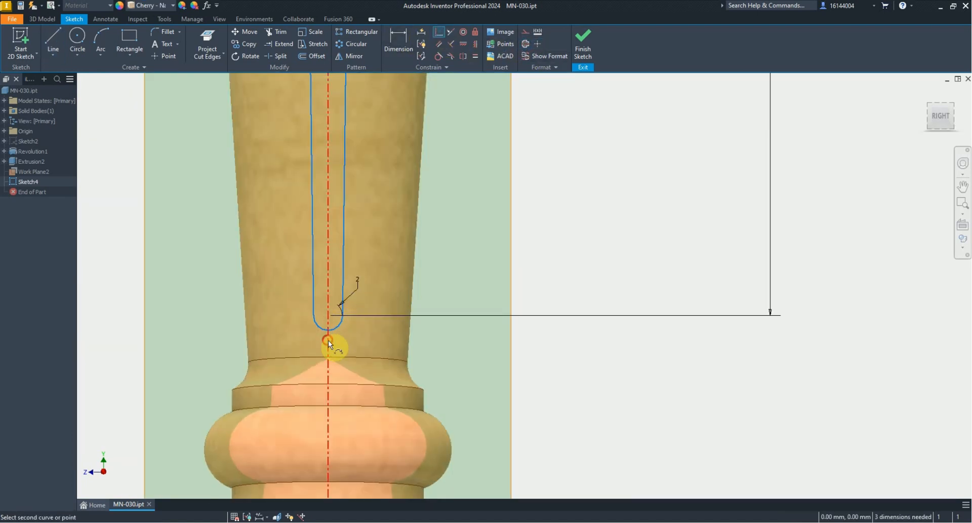
Step: Constrain the flute outline's arc centers coincident with the vertical centerline
left_click(328, 340)
scroll(329, 386, "down", 8)
scroll(335, 240, "up", 3)
key("Escape")
Step: Compare the flute's end positions on the taper with the reference drawing DIM.jpg in the image viewer
key("alt+Tab")
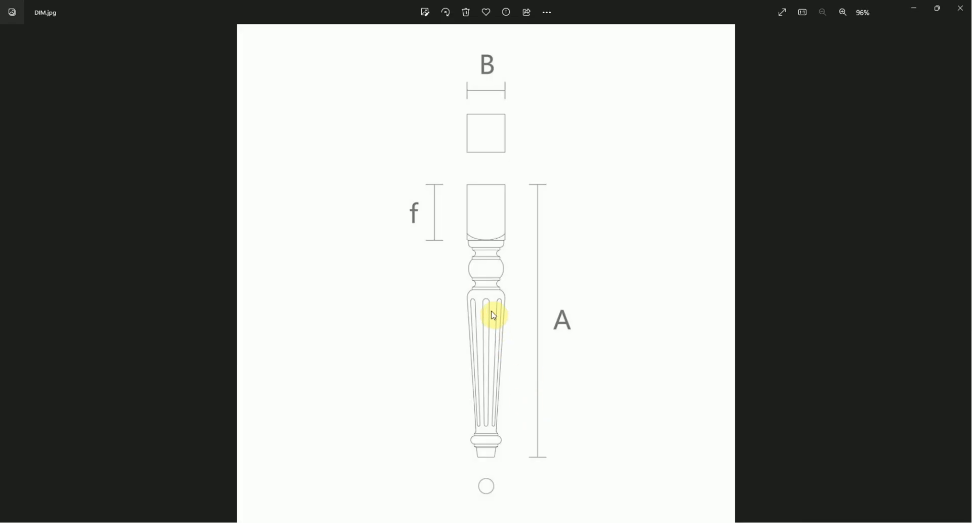
key("alt+Tab")
scroll(343, 382, "up", 4)
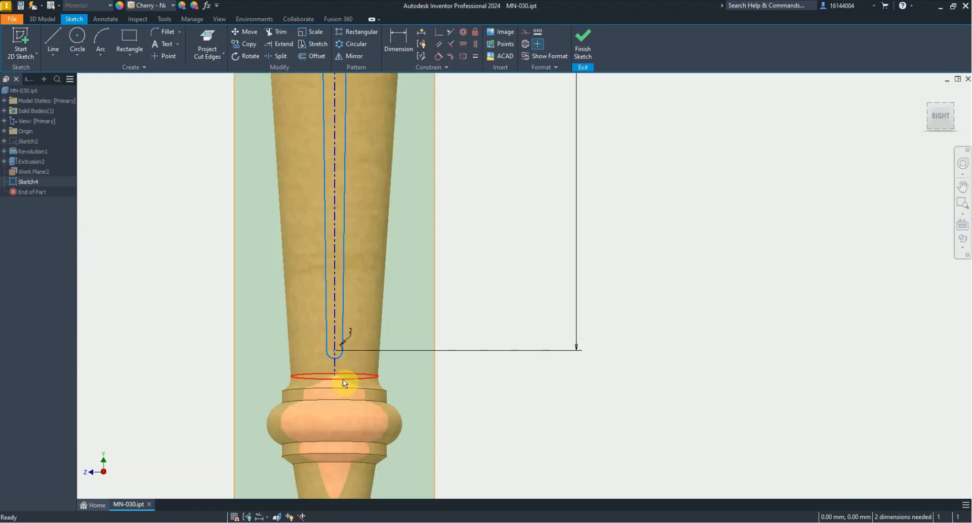
scroll(341, 297, "down", 5)
scroll(363, 261, "up", 6)
scroll(364, 259, "up", 2)
key("alt+Tab")
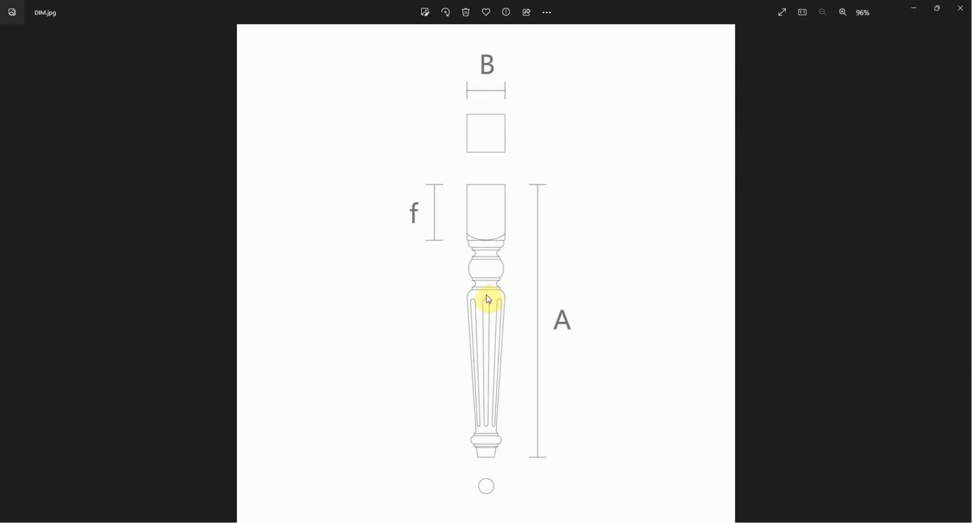
key("alt+Tab")
Step: Dimension the height of the flute's lower arc center above the leg's bottom end as 42 mm
left_click_drag(347, 282, 349, 292)
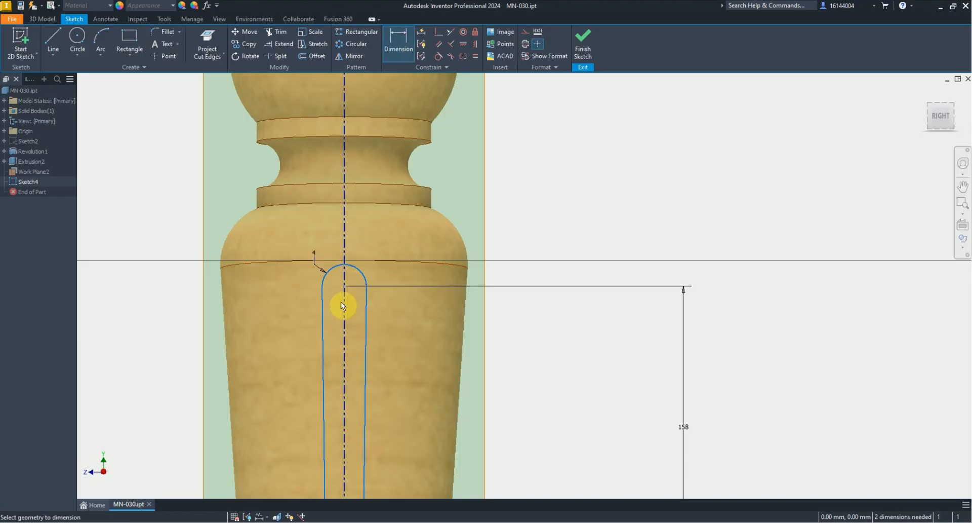
scroll(344, 297, "down", 3)
scroll(336, 284, "up", 3)
scroll(341, 219, "down", 4)
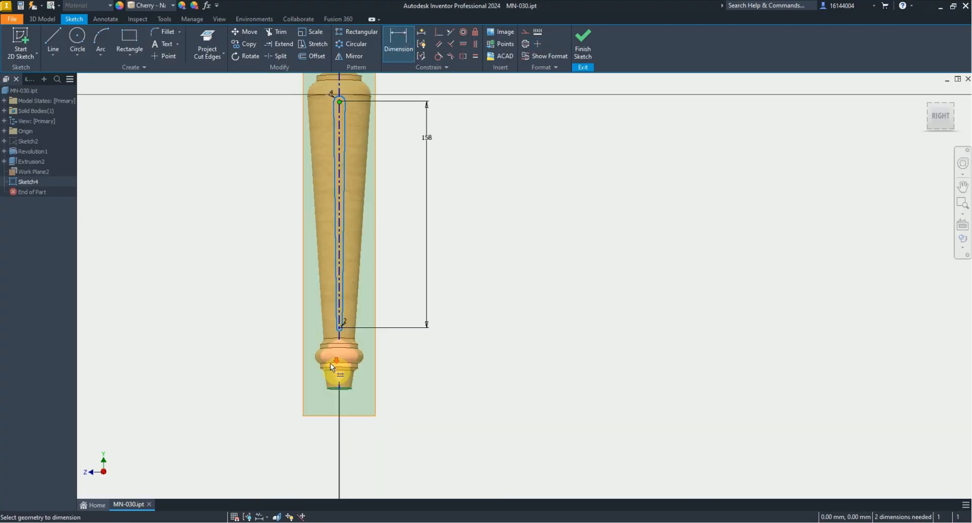
scroll(330, 360, "up", 4)
left_click(408, 60)
scroll(341, 361, "up", 2)
left_click(371, 235)
scroll(344, 299, "down", 4)
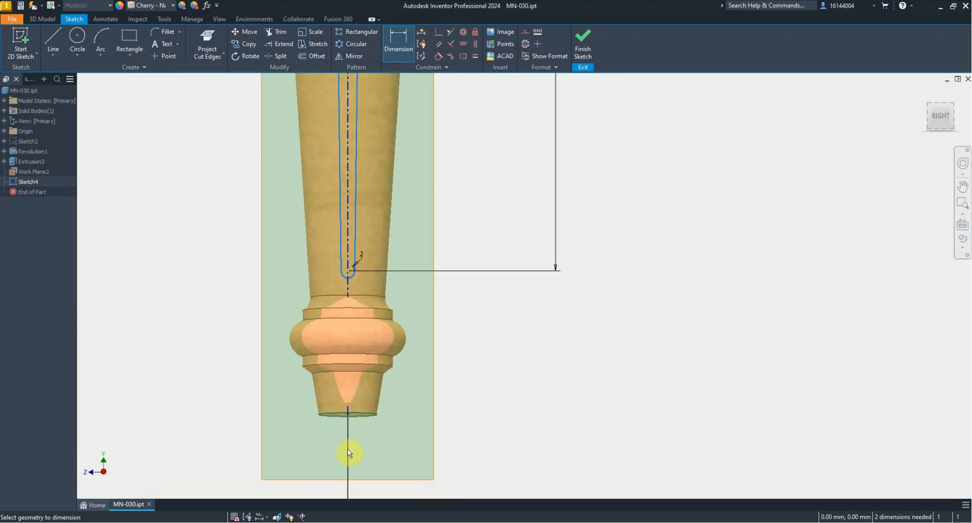
scroll(345, 420, "up", 4)
left_click(359, 405)
scroll(349, 354, "down", 4)
scroll(385, 294, "up", 3)
left_click(573, 365)
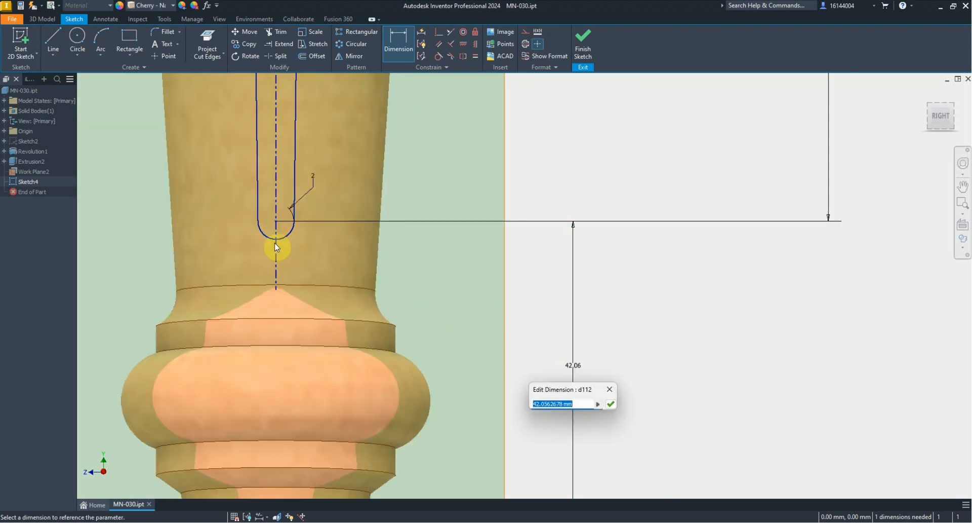
type("42")
key("Return")
scroll(335, 405, "down", 5)
scroll(362, 223, "up", 5)
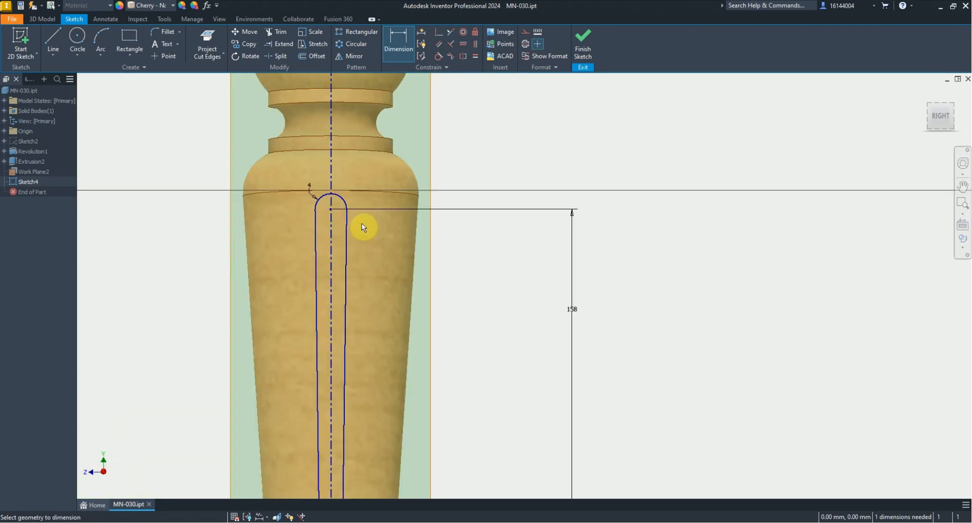
Step: Revolve the half flute profile a full 360 degrees about the vertical centerline as a cut into the leg's taper
scroll(343, 216, "down", 1)
key("Escape")
middle_click_drag(324, 228, 362, 240, "shift")
left_click(43, 20)
left_click(78, 51)
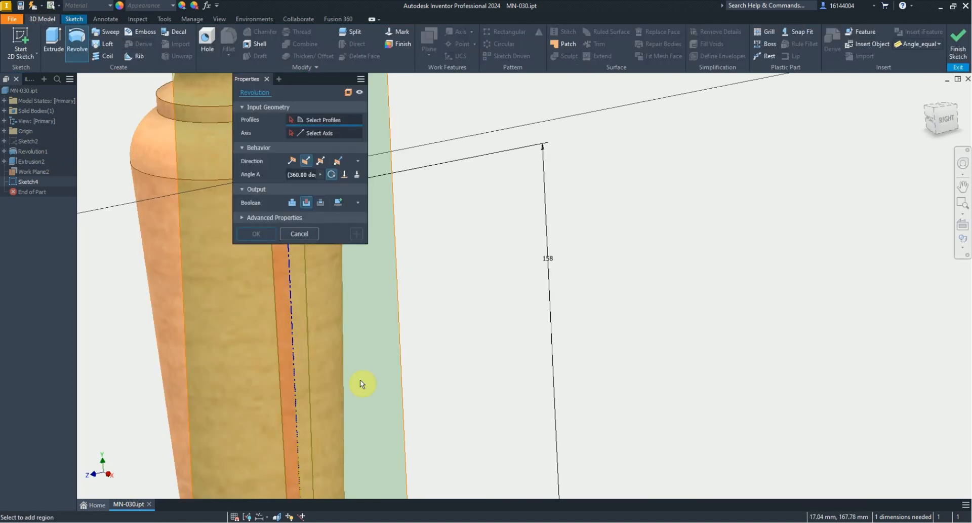
scroll(360, 379, "down", 3)
scroll(309, 291, "up", 4)
left_click(394, 287)
left_click(320, 136)
left_click(376, 167)
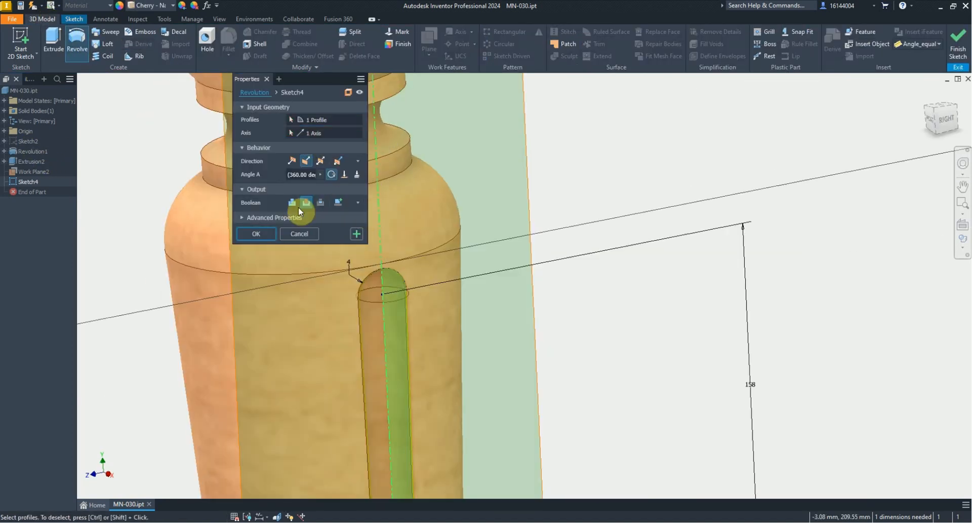
scroll(404, 313, "down", 3)
scroll(419, 200, "up", 3)
scroll(253, 235, "down", 3)
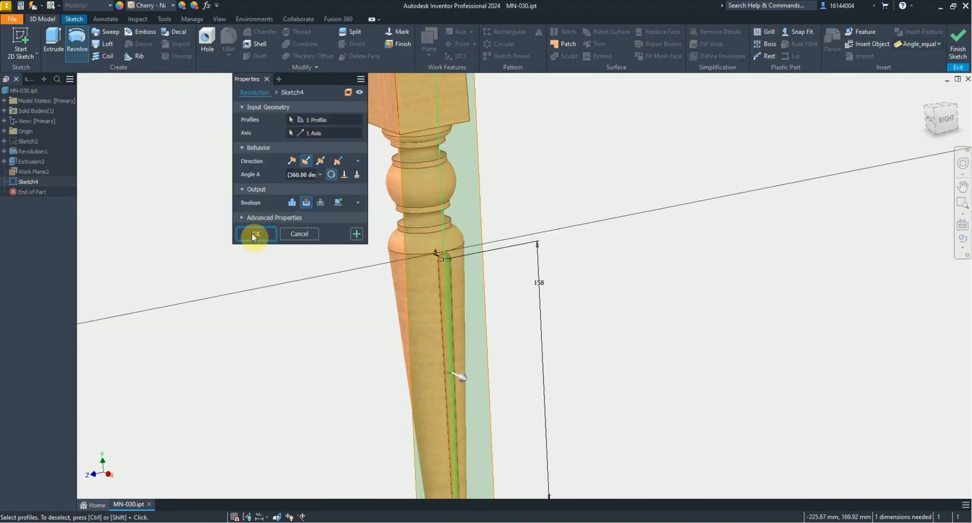
left_click(256, 233)
Step: Hide the tangent work plane and view the leg with its flute squarely from the right side
middle_click_drag(256, 234, 352, 319, "shift")
right_click(482, 207)
left_click(494, 324)
scroll(414, 225, "down", 3)
middle_click_drag(418, 266, 453, 263, "shift")
scroll(434, 245, "up", 5)
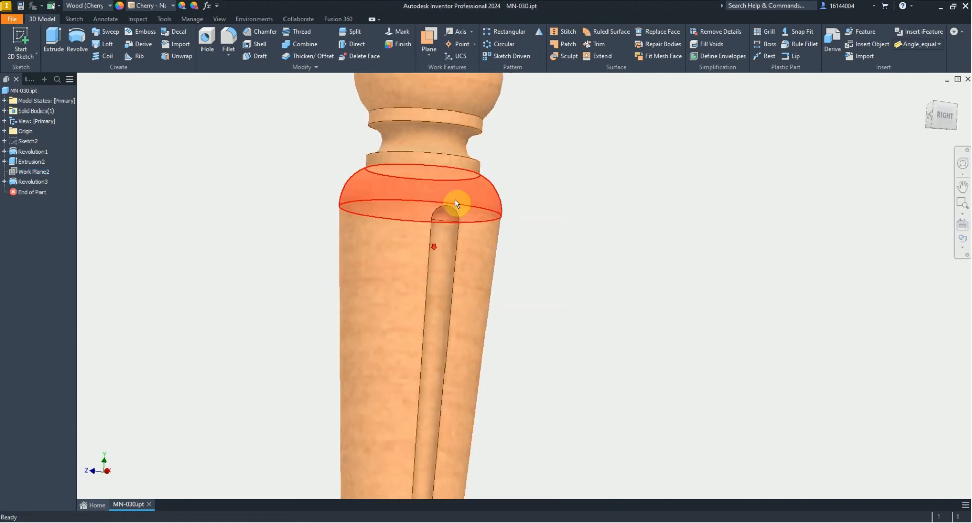
scroll(387, 248, "down", 4)
left_click(944, 116)
middle_click_drag(522, 311, 451, 316)
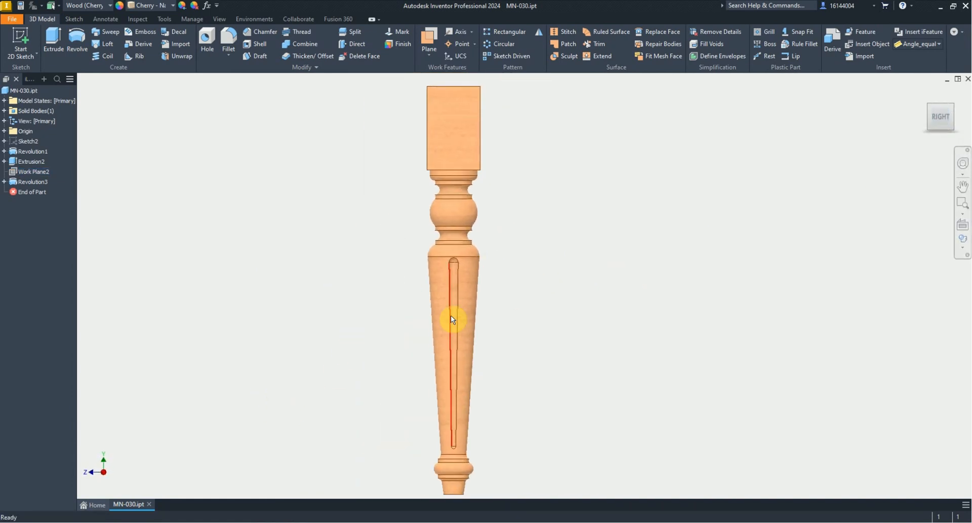
Step: Create a circular pattern of the flute cut about the Y axis with eight occurrences over 360 degrees
left_click(496, 44)
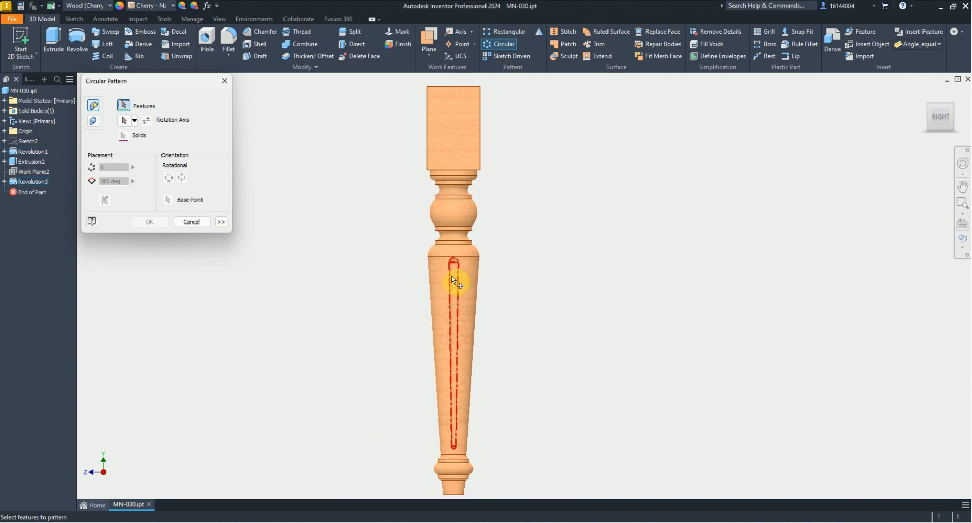
left_click(29, 183)
left_click(134, 120)
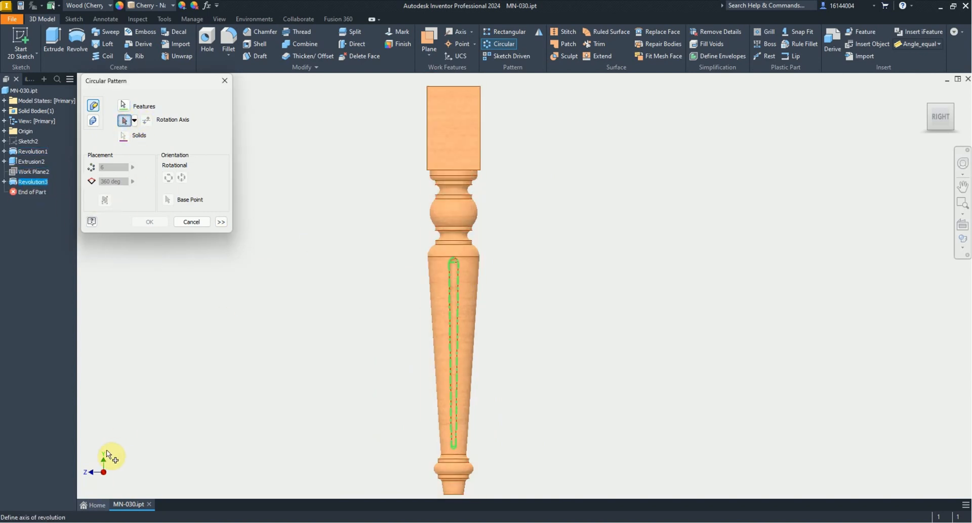
left_click(5, 131)
left_click(33, 182)
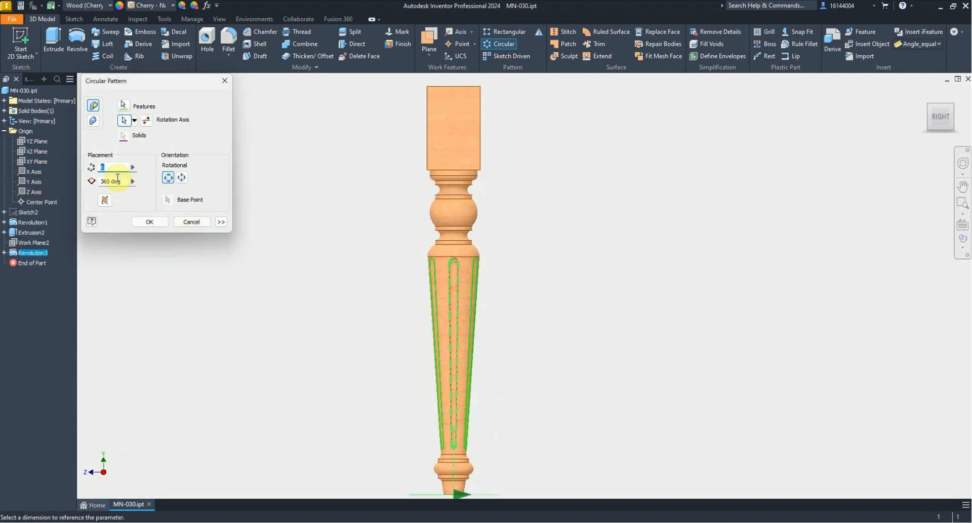
key("alt+Tab")
key("alt+Tab")
left_click(149, 221)
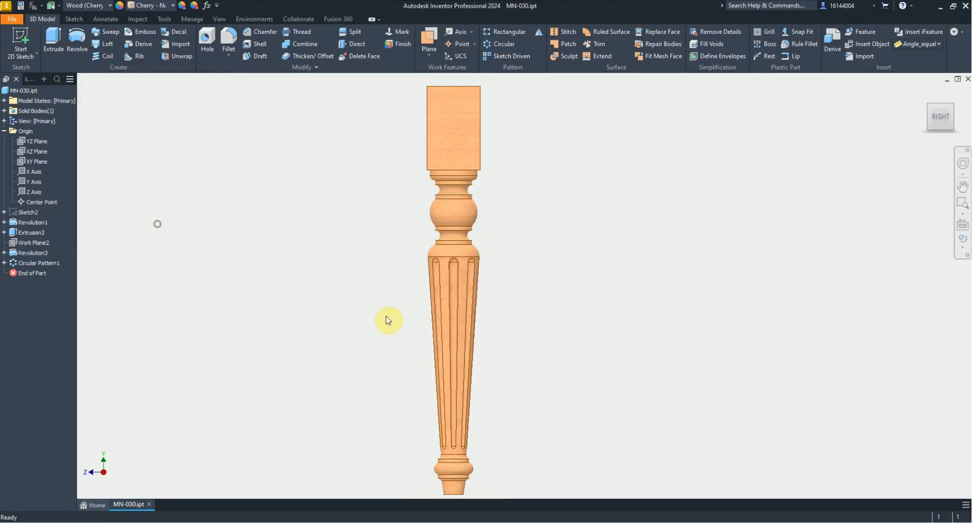
Step: Create a vertical work plane running diagonally through opposite corners of the square top block
middle_click_drag(386, 318, 501, 308, "shift")
key("alt+Tab")
key("alt+Tab")
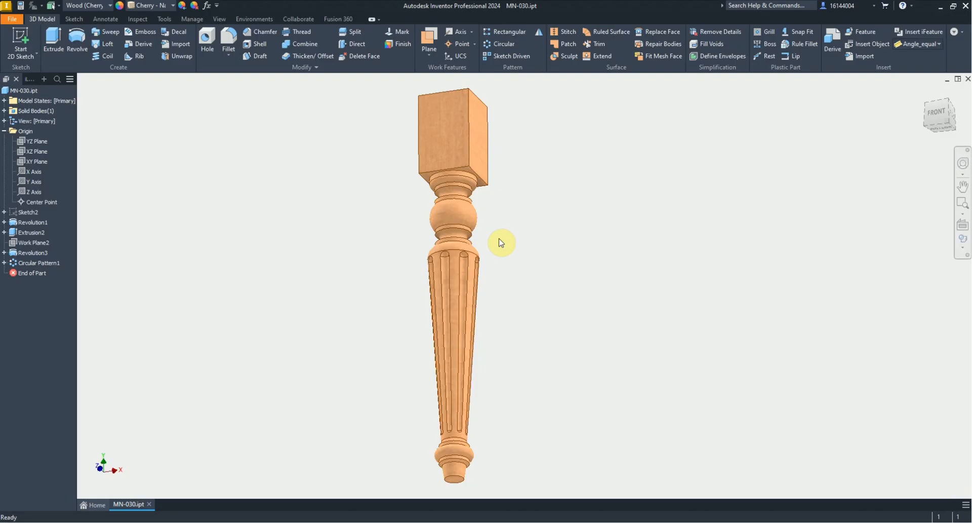
scroll(452, 160, "up", 5)
left_click(425, 46)
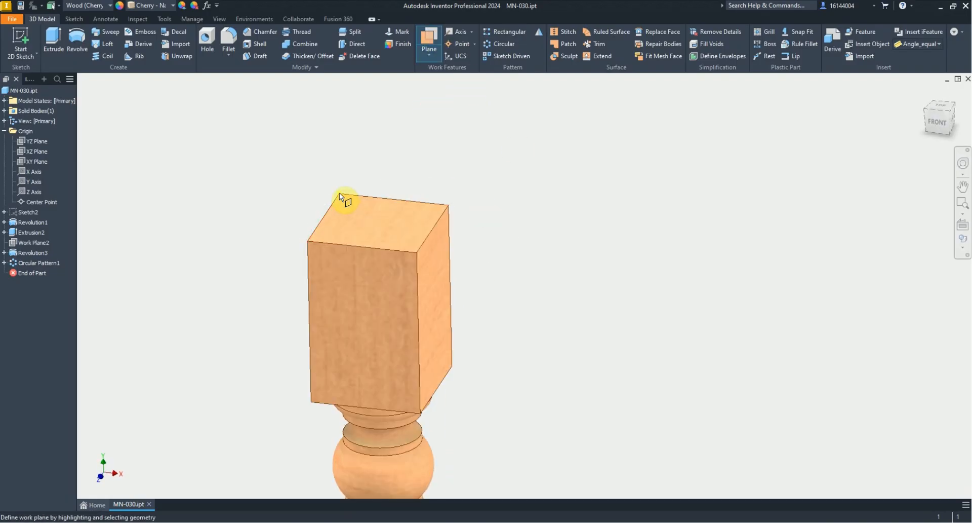
middle_click_drag(340, 193, 362, 208, "shift")
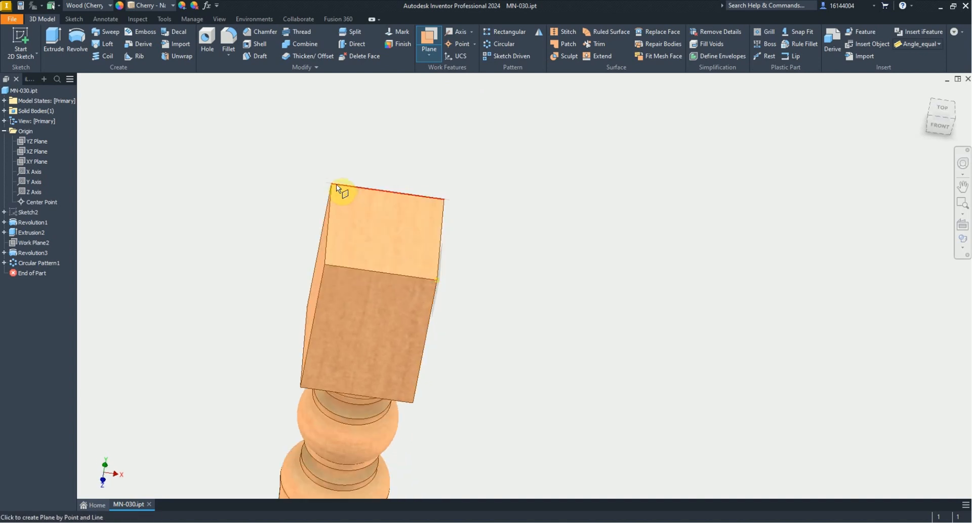
left_click(332, 184)
middle_click_drag(428, 333, 405, 308, "shift")
left_click(419, 428)
middle_click_drag(419, 428, 451, 374, "shift")
middle_click_drag(409, 266, 448, 276, "shift")
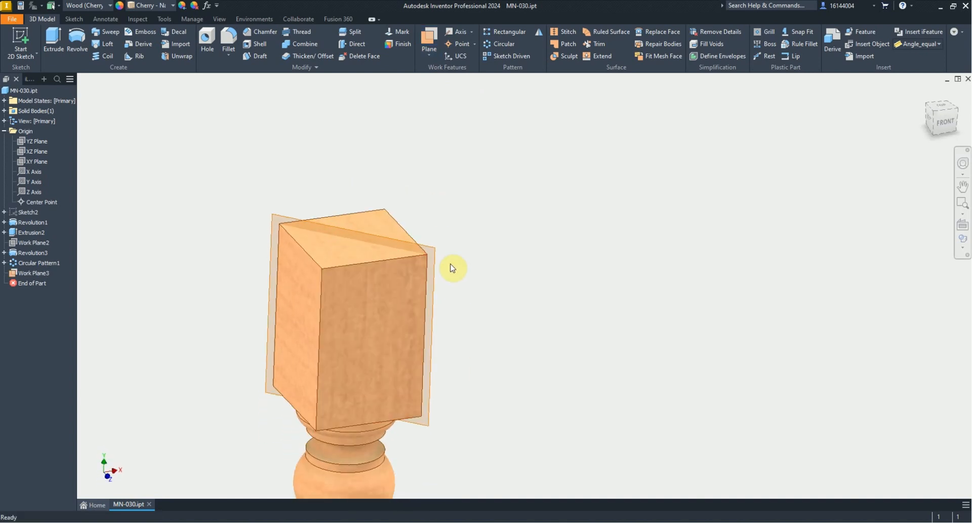
Step: Start a sketch on the diagonal work plane and slice the model graphics at the sketch plane
left_click(433, 252)
left_click(452, 247)
scroll(447, 222, "up", 8)
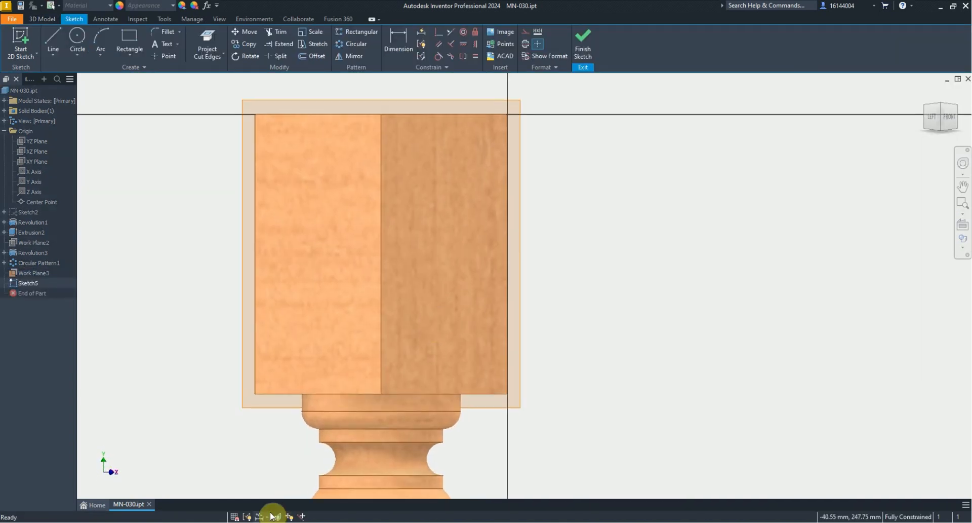
left_click(277, 516)
Step: Draw a three-point arc from the neck's upper corner to the block's outer vertical edge, following the reference drawing DIM.jpg
scroll(293, 386, "up", 3)
key("a")
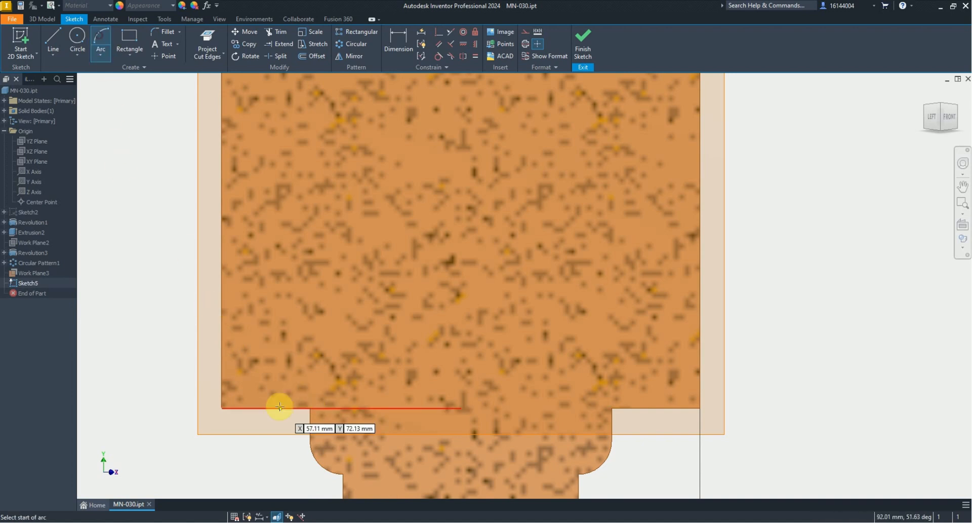
left_click(310, 408)
left_click(222, 329)
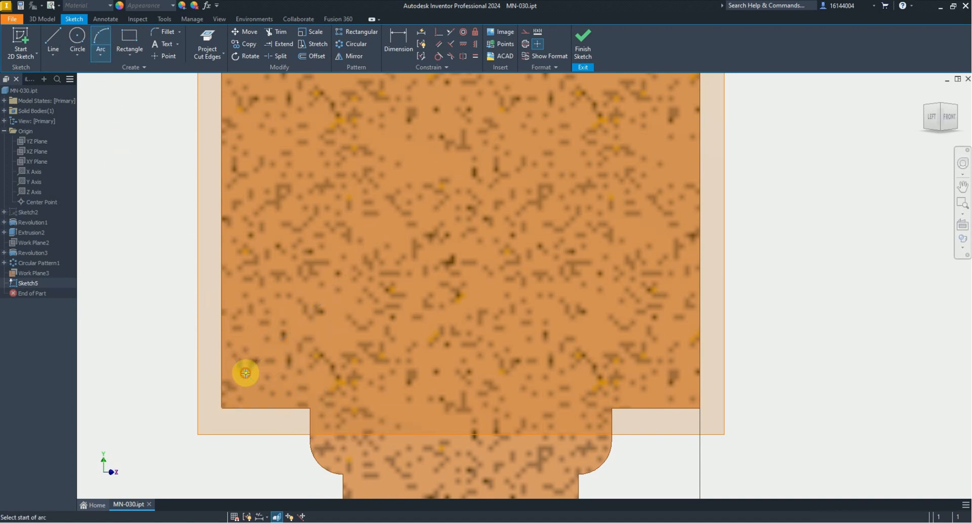
left_click(245, 373)
key("Escape")
key("alt+Tab")
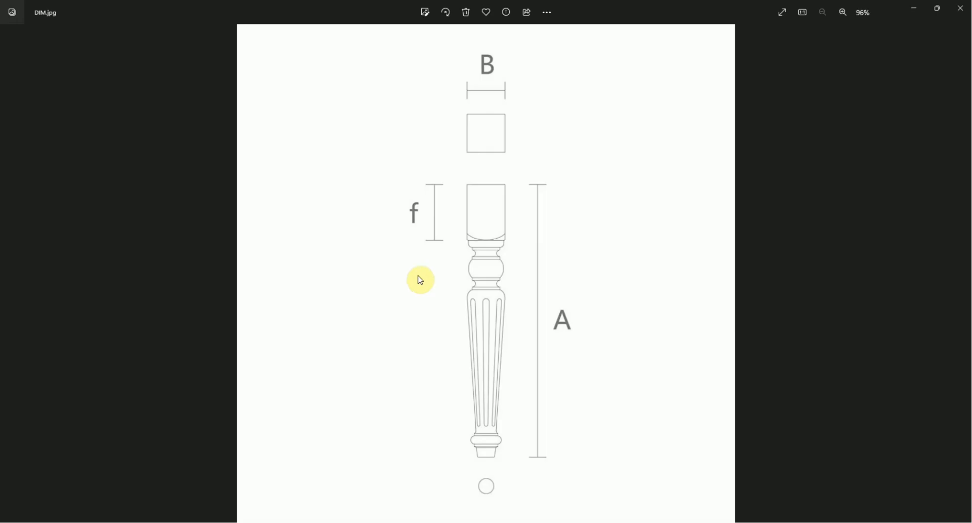
key("alt+Tab")
Step: Dimension the height of the arc's upper end above the block's bottom edge as 8 mm
scroll(235, 332, "up", 3)
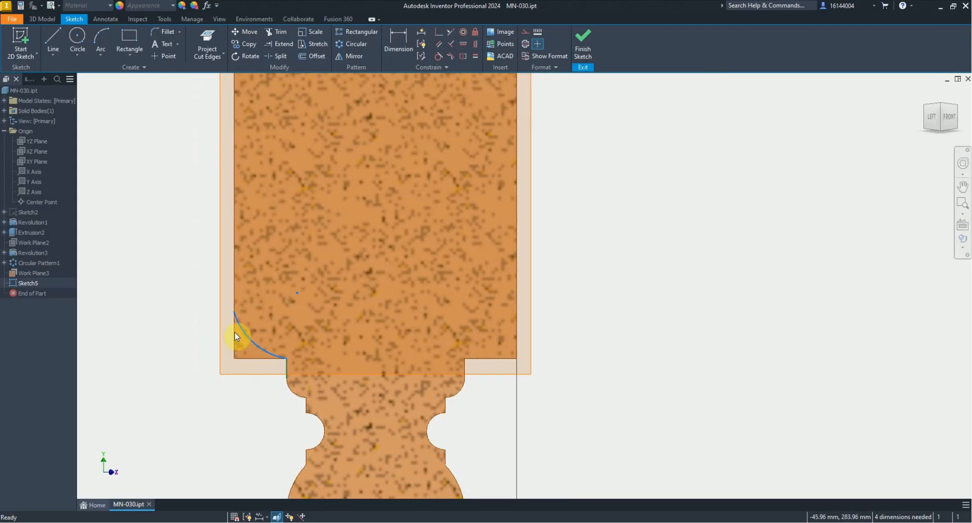
scroll(235, 332, "down", 3)
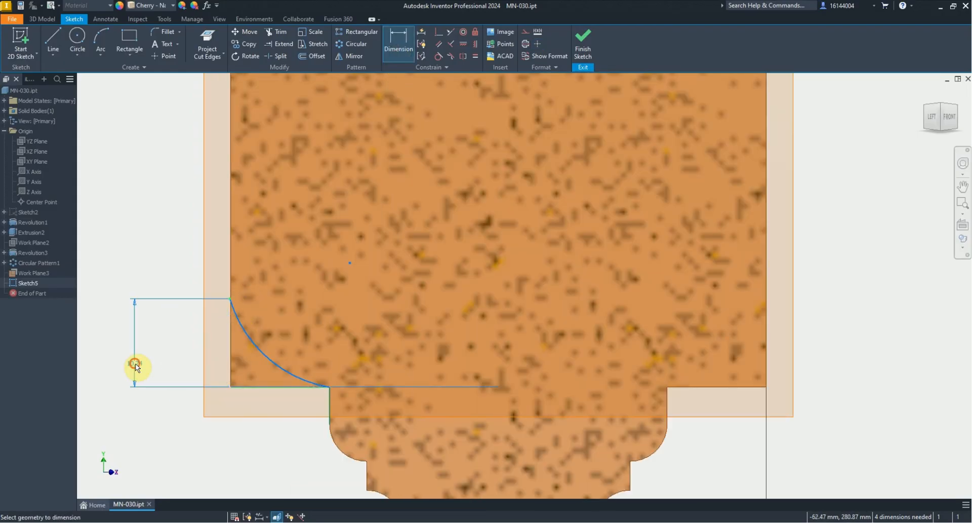
left_click(135, 365)
key("Return")
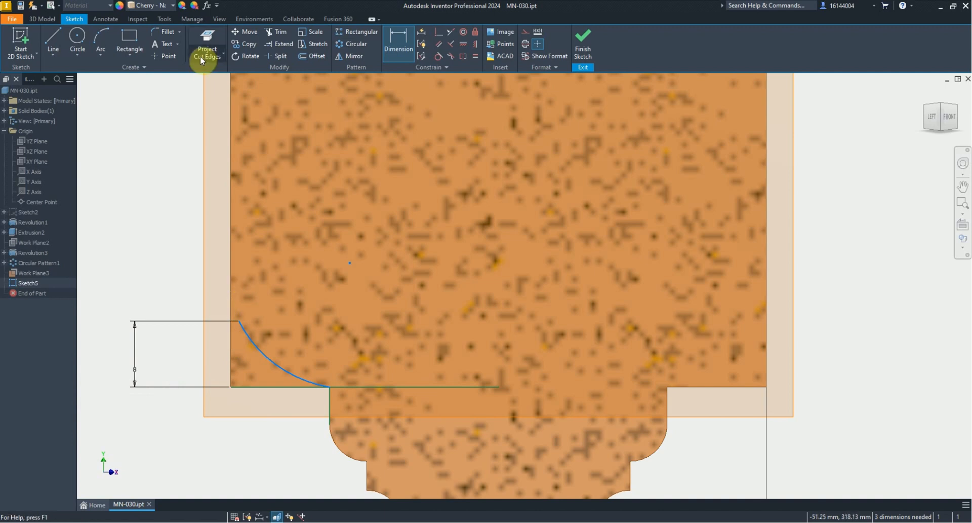
Step: Project the cut edges and constrain the arc to end on the block's outer edge and be tangent to its bottom edge
left_click(211, 46)
left_click(218, 95)
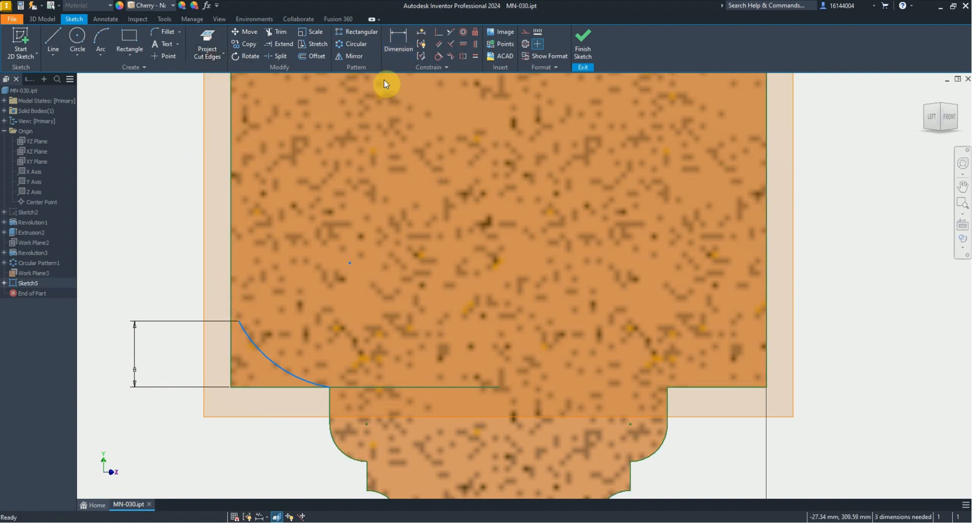
left_click(233, 322)
scroll(274, 385, "up", 1)
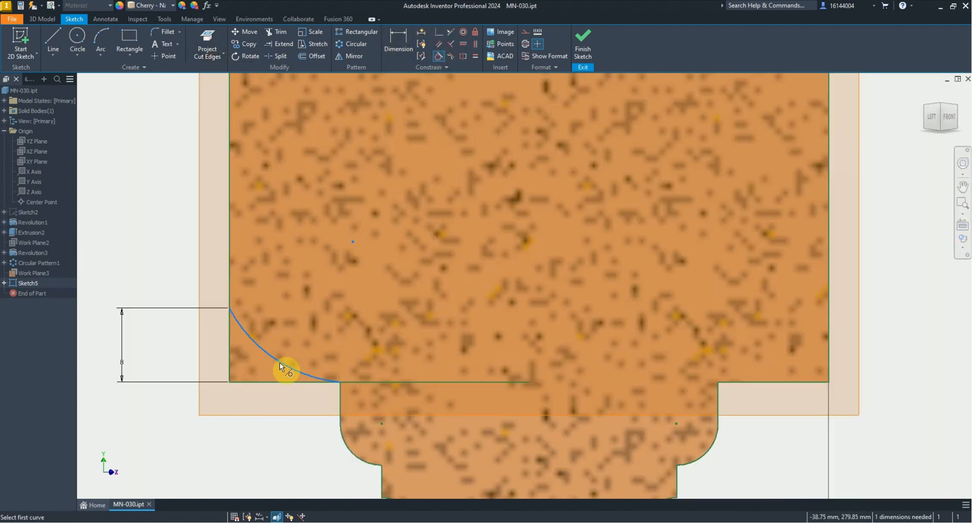
key("Escape")
scroll(296, 388, "up", 2)
scroll(303, 364, "down", 4)
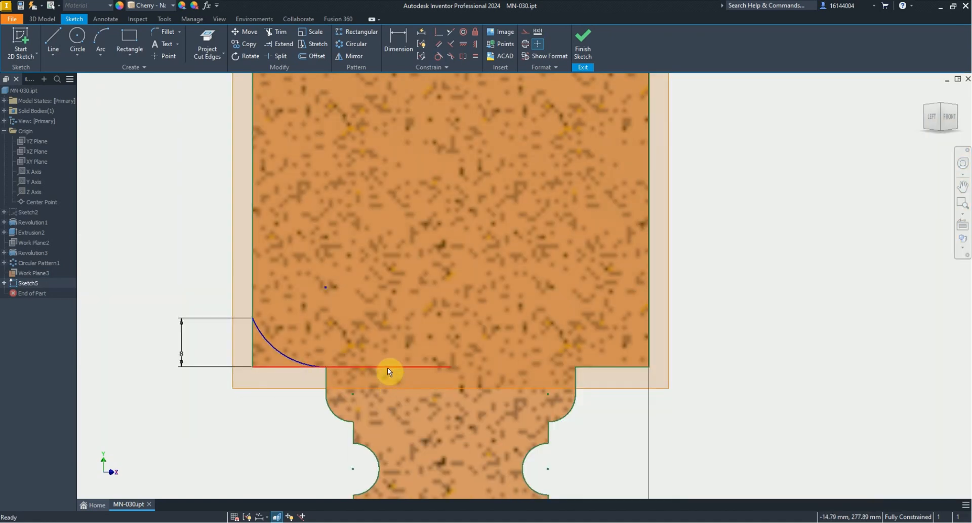
left_click(42, 18)
left_click(76, 41)
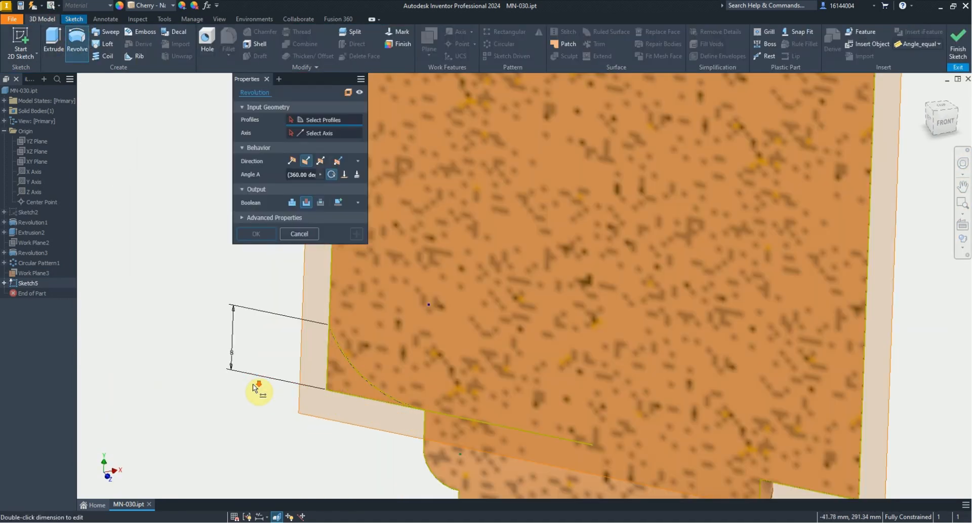
left_click(311, 135)
scroll(368, 251, "down", 4)
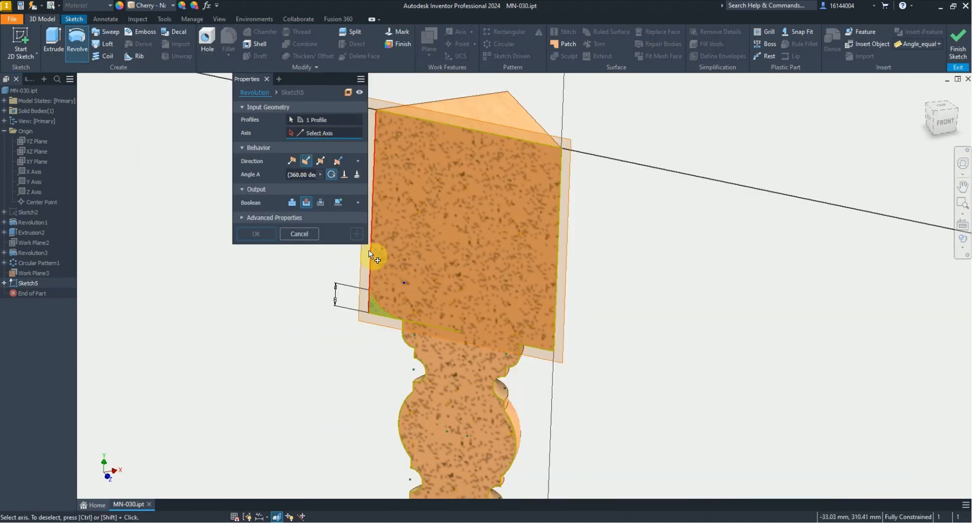
left_click(321, 234)
Step: Draw a vertical centerline from the inner end of the block's bottom edge to above the block, and turn off the slice view
left_click(53, 39)
left_click(461, 332)
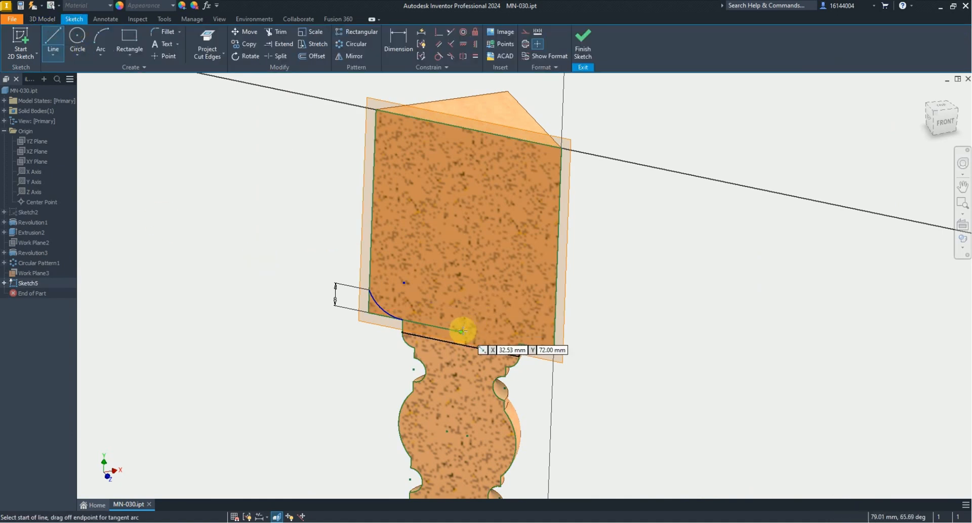
left_click(470, 104)
key("Escape")
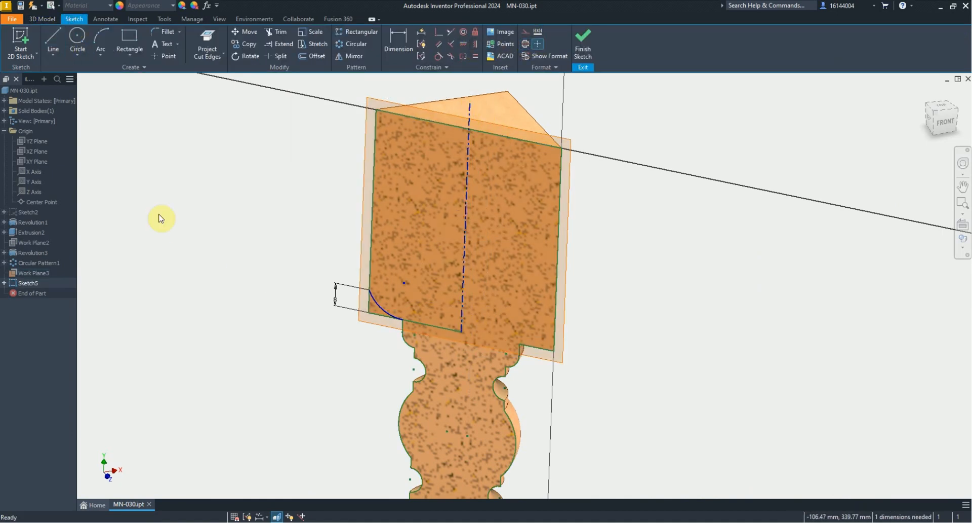
left_click(277, 517)
Step: Revolve the corner profile below the arc 360 degrees about the new centerline as a cut in the block's lower corners
left_click(42, 20)
left_click(78, 44)
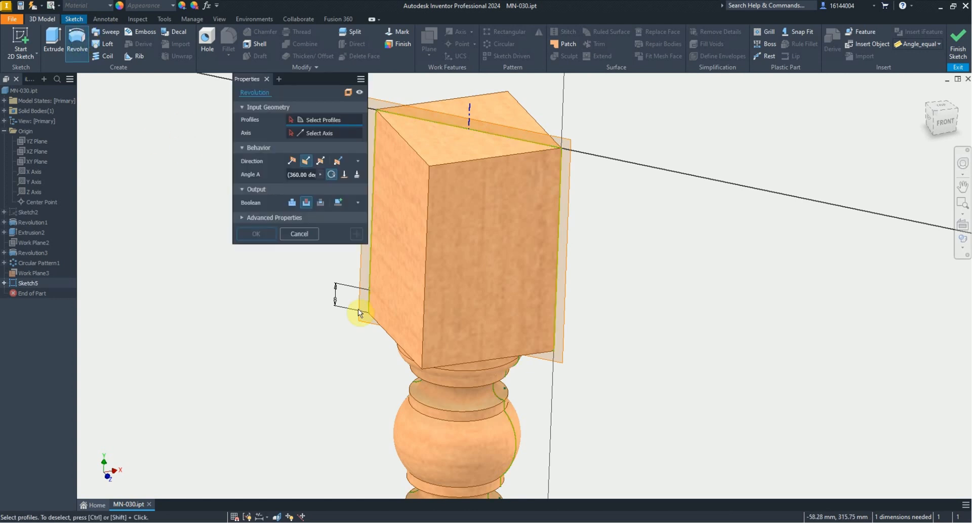
left_click(470, 108)
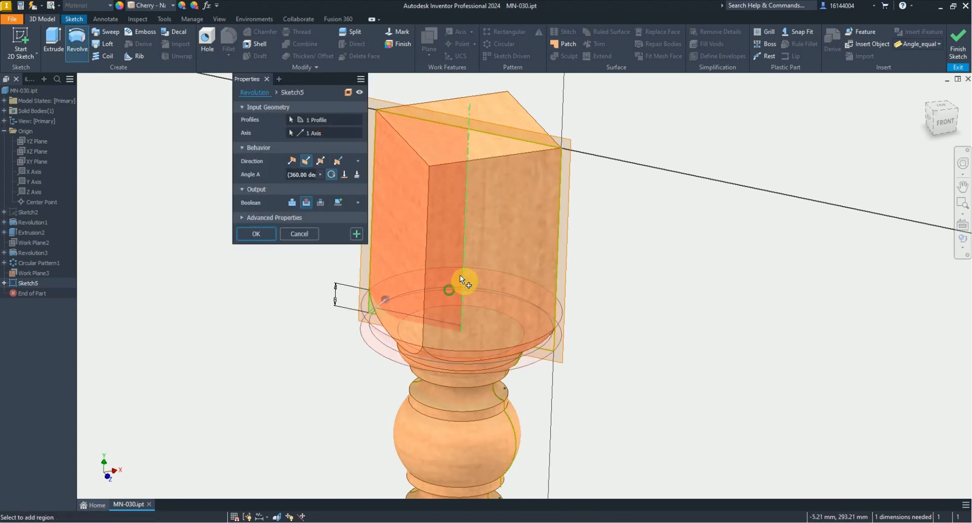
middle_click_drag(461, 278, 430, 390, "shift")
left_click(268, 234)
Step: Hide the diagonal work plane through the top block
scroll(304, 255, "down", 5)
scroll(388, 308, "up", 4)
right_click(385, 312)
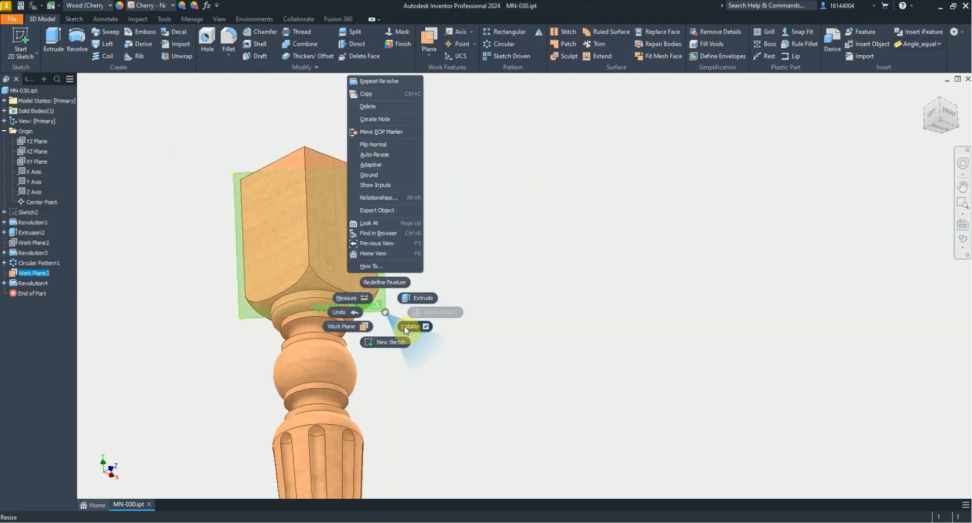
left_click(412, 328)
Step: Examine the block's rounded lower corners and the fluted leg from several angles
scroll(405, 259, "down", 4)
middle_click_drag(366, 256, 363, 276, "shift")
scroll(376, 267, "up", 5)
middle_click_drag(378, 267, 302, 289, "shift")
scroll(372, 285, "down", 5)
scroll(343, 309, "up", 4)
left_click(929, 105)
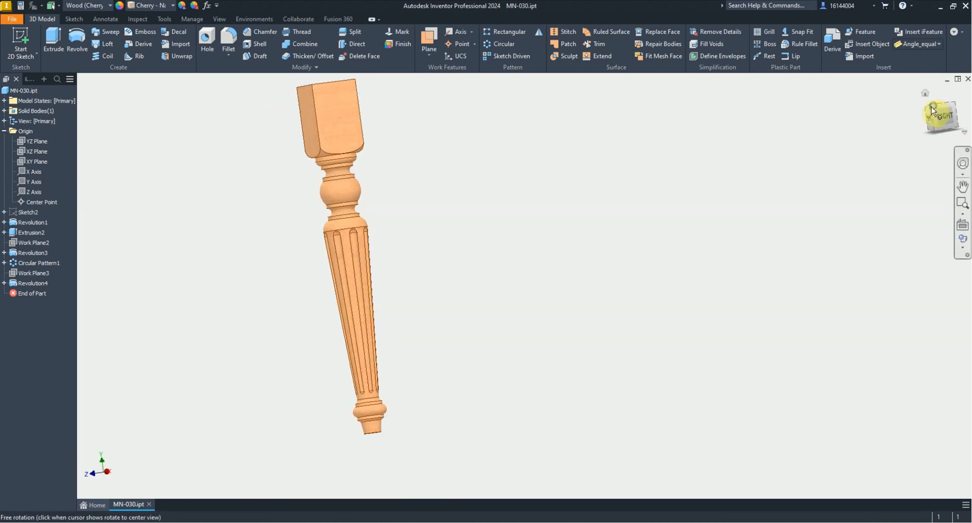
Step: Switch the visual style to shaded without edges and view the finished leg from several angles
left_click(962, 246)
left_click(884, 270)
mouse_move(663, 249)
middle_mouse_down("shift")
mouse_move(571, 260)
mouse_move(462, 206)
mouse_move(617, 221)
mouse_move(527, 247)
mouse_move(651, 295)
mouse_move(638, 284)
mouse_move(658, 264)
middle_mouse_up("shift")
middle_click_drag(933, 125, 605, 223, "shift")
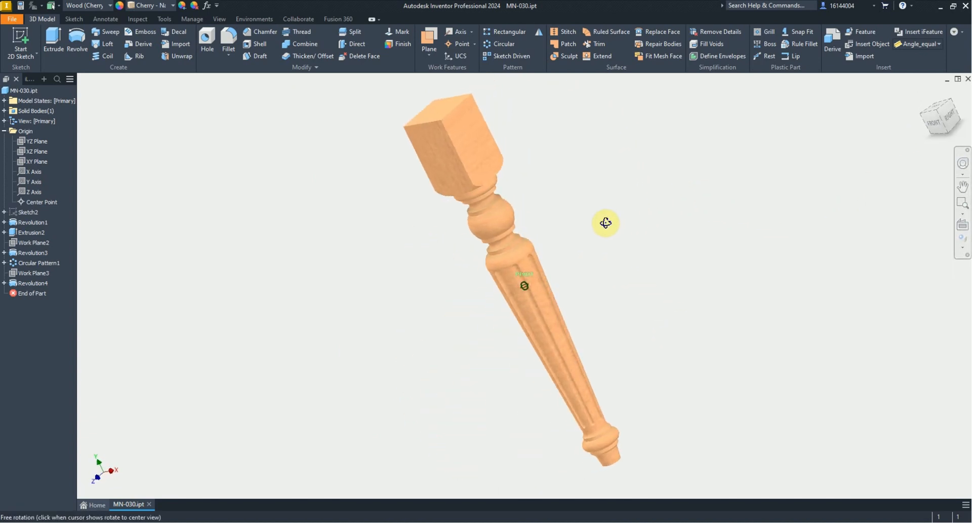
left_click(939, 119)
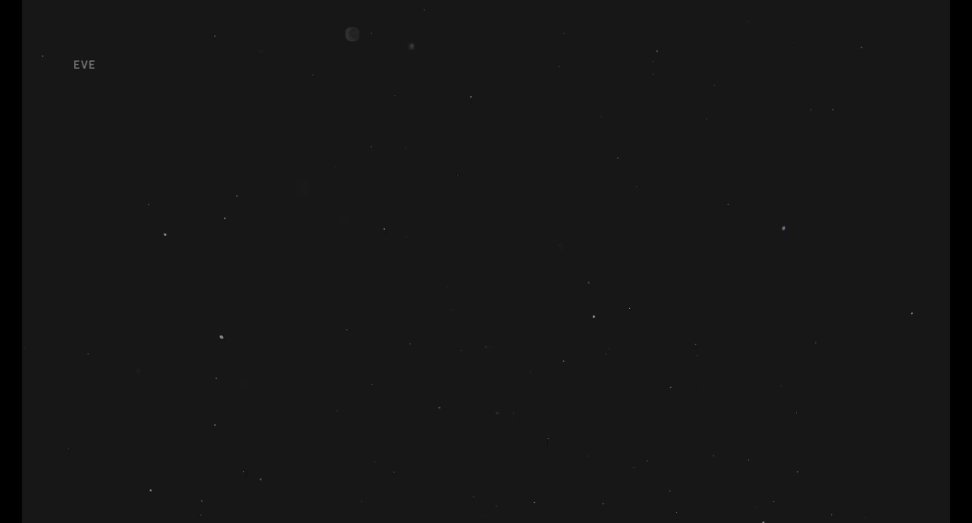